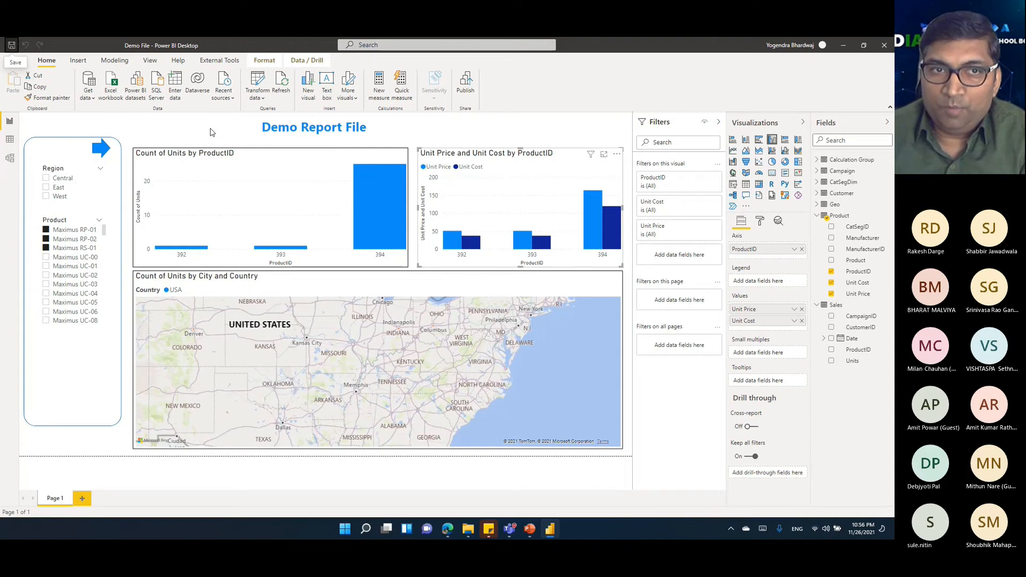
Look over the Demo File's queries in the Power Query Editor and close it.
click(257, 81)
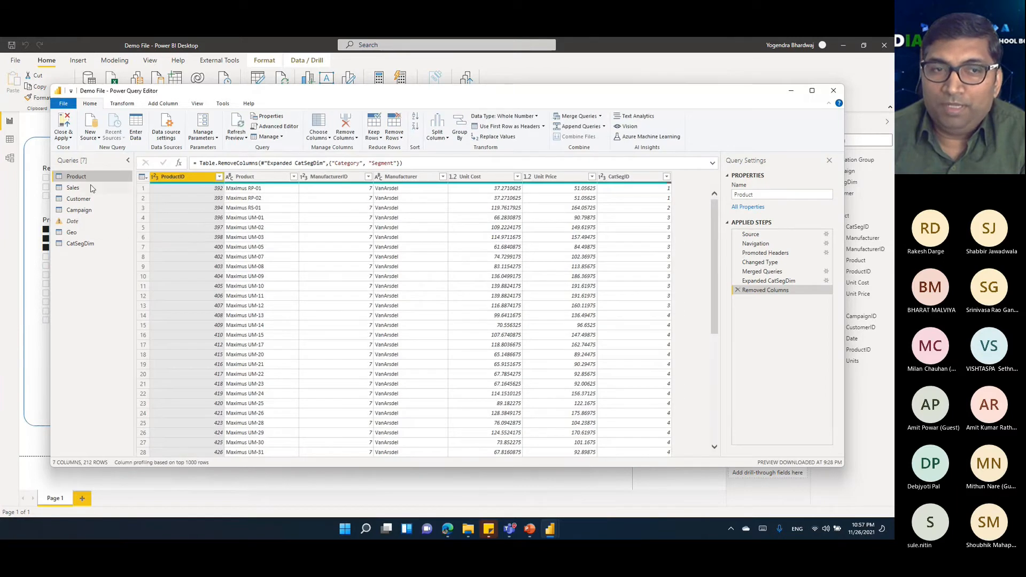
click(833, 91)
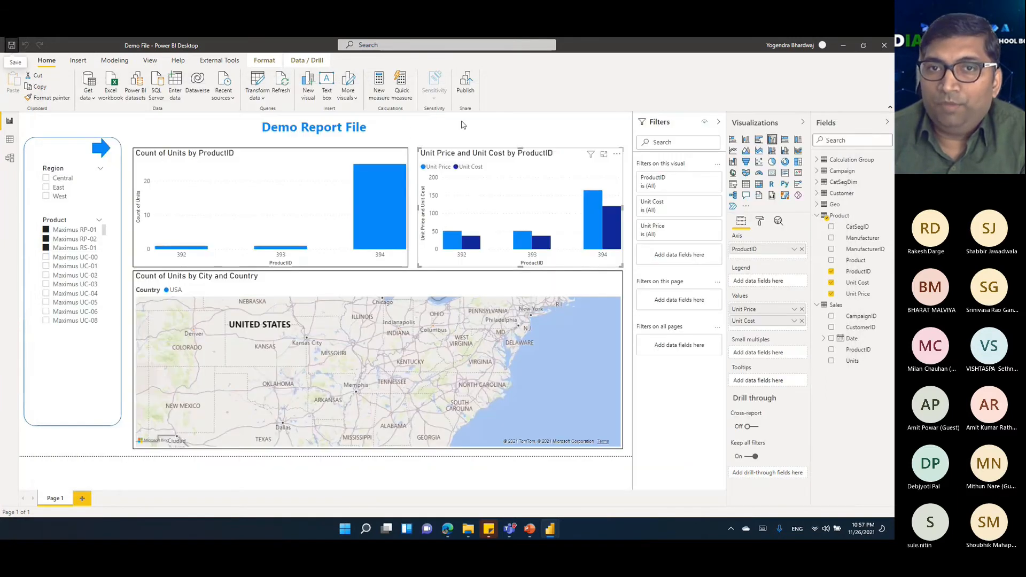
Save the report's changes and view the available publish destinations without publishing.
click(465, 91)
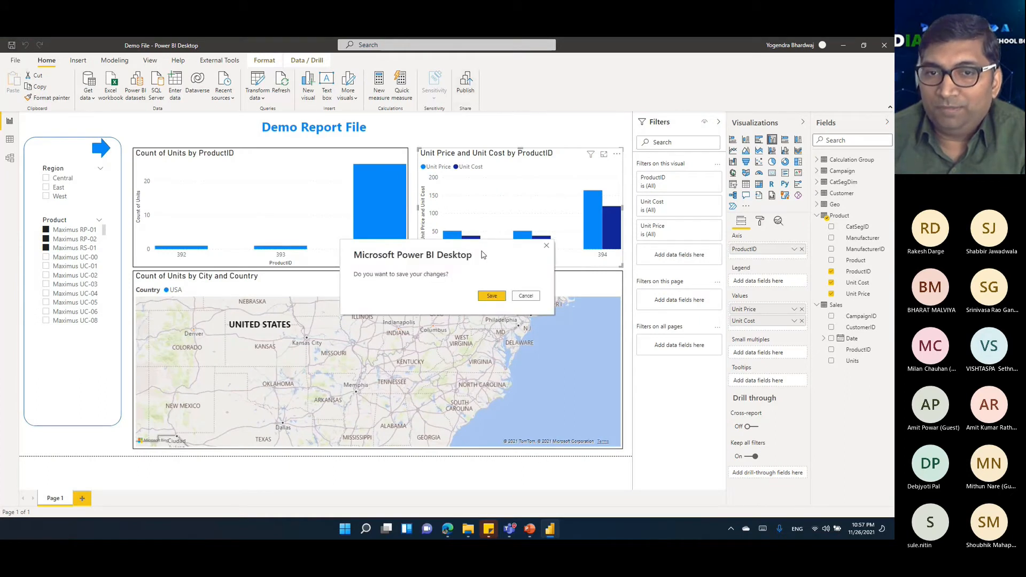
click(493, 296)
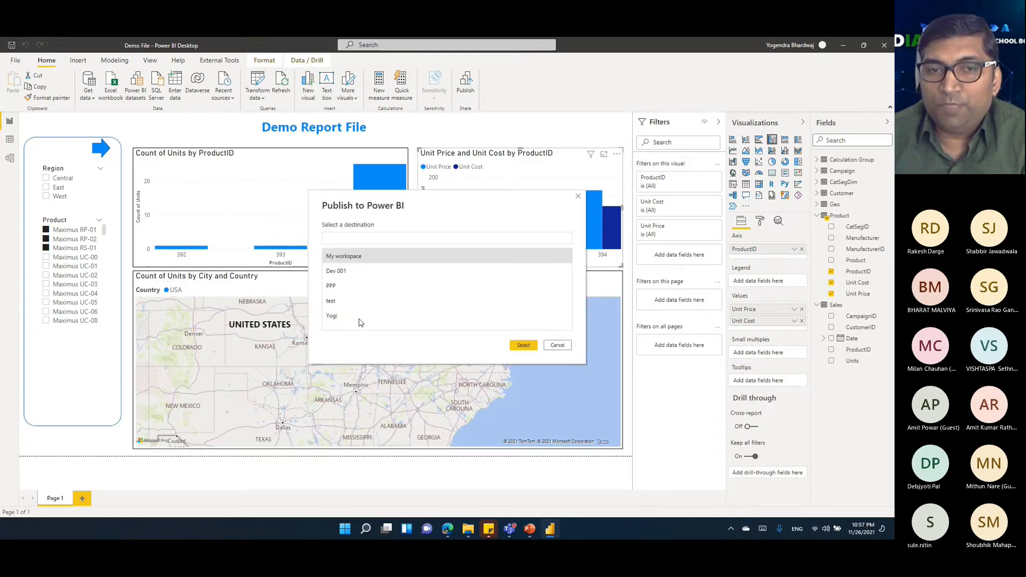
click(566, 346)
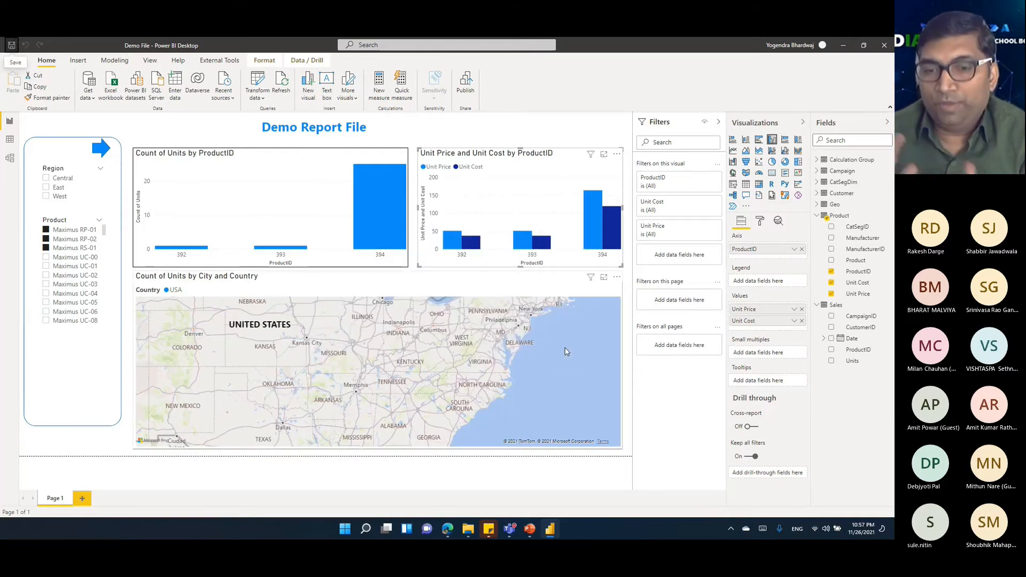
Switch to the Power BI service in Edge and check which workspaces the DP 001 pipeline offers for its Development stage.
click(447, 531)
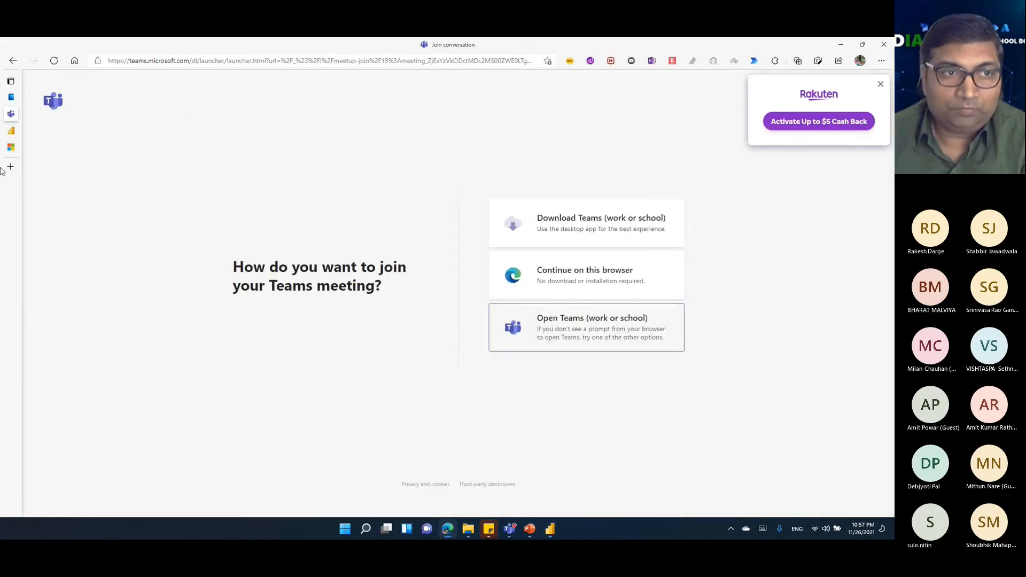
click(21, 133)
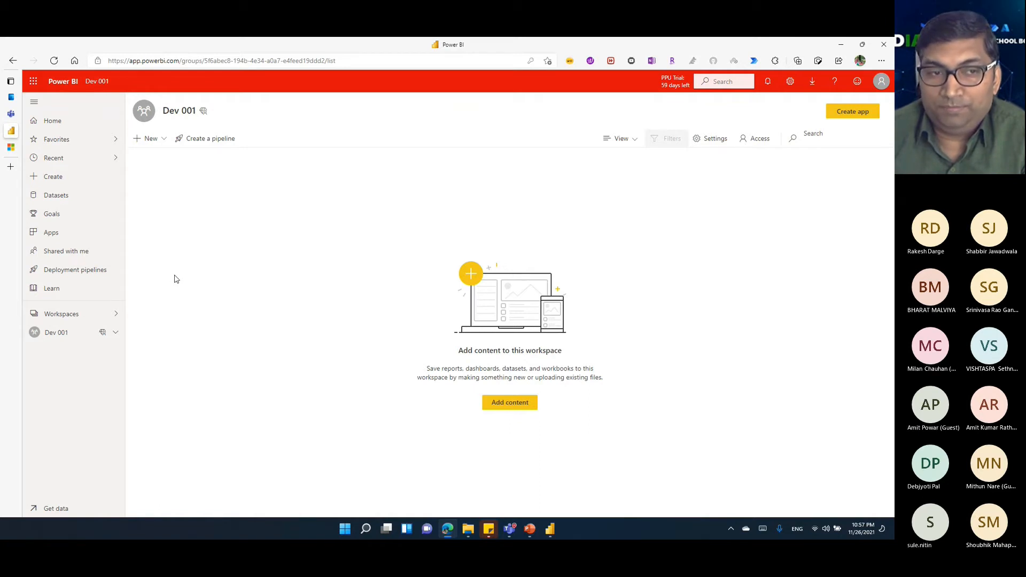
click(78, 275)
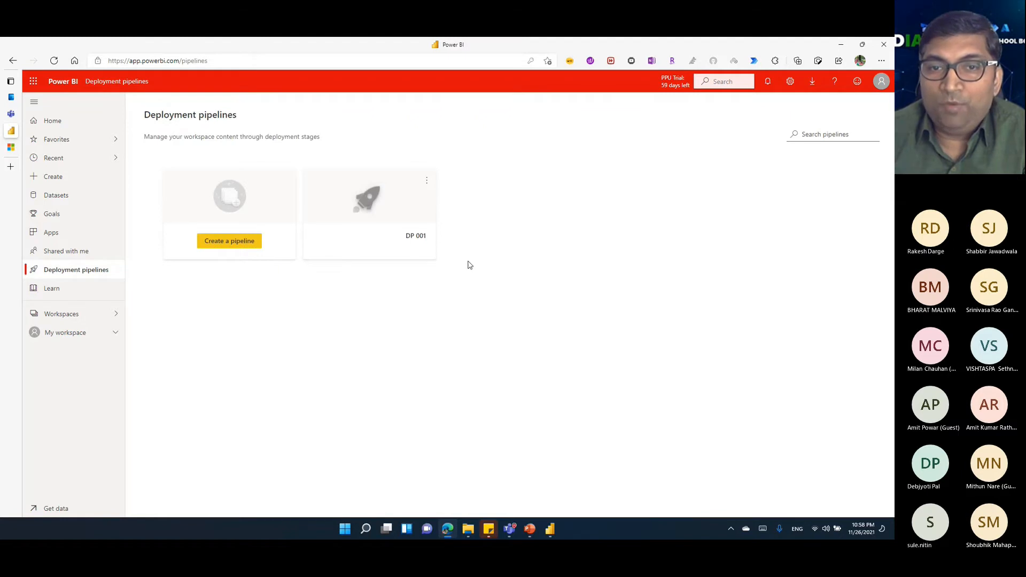
click(404, 252)
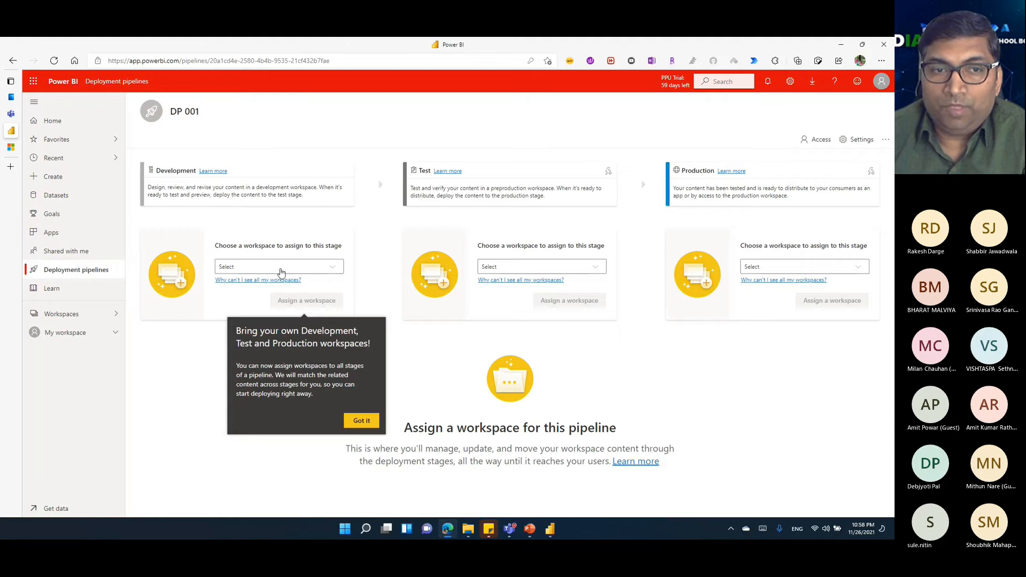
click(321, 268)
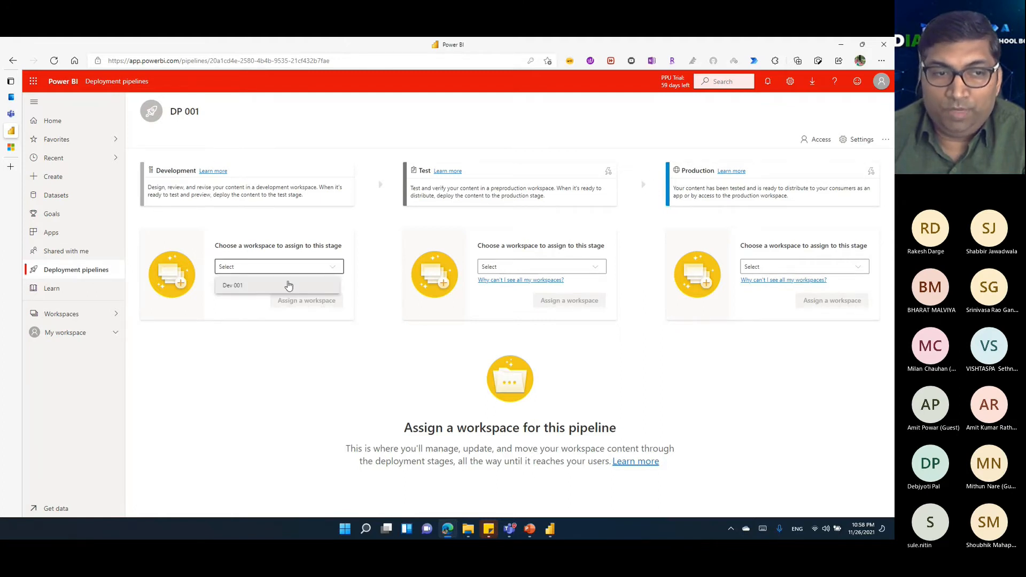
Delete the Dev 001 workspace through its workspace settings.
click(74, 314)
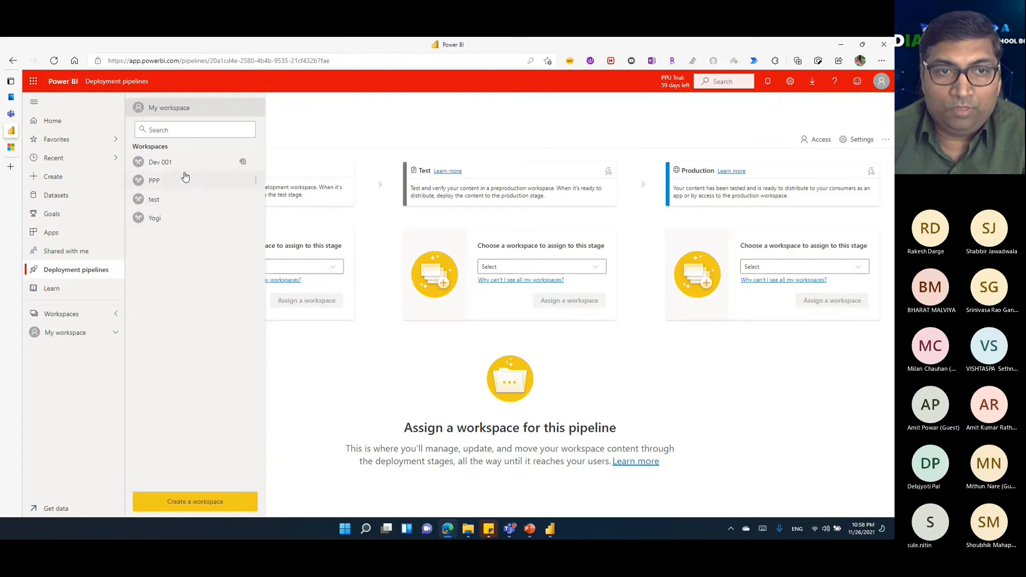
click(255, 163)
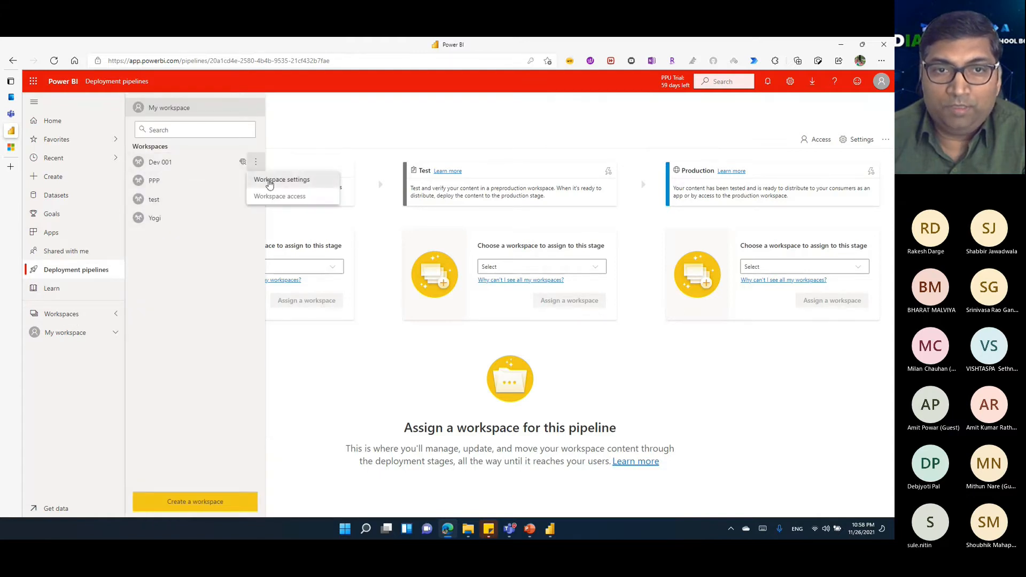
click(269, 180)
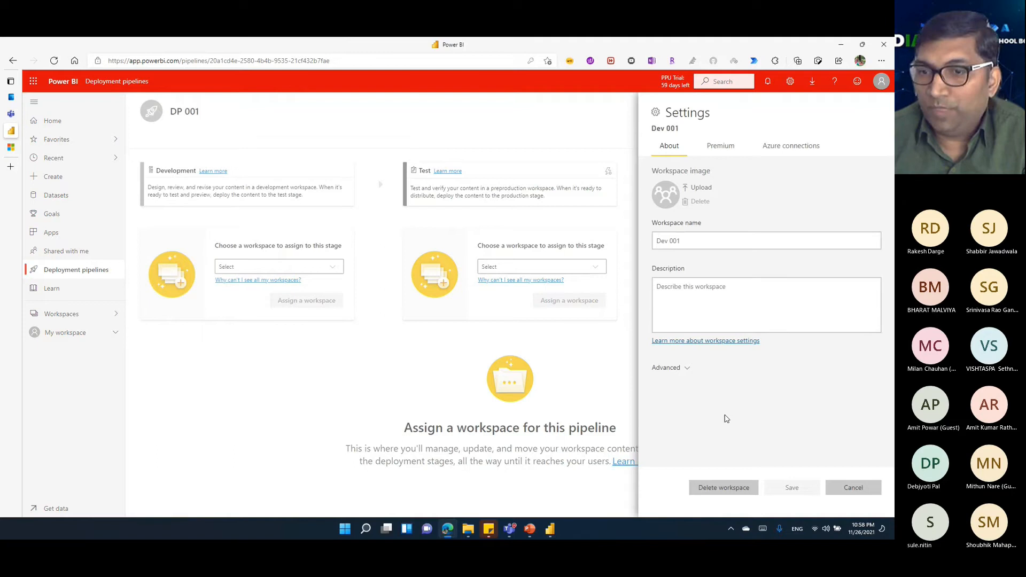
click(718, 492)
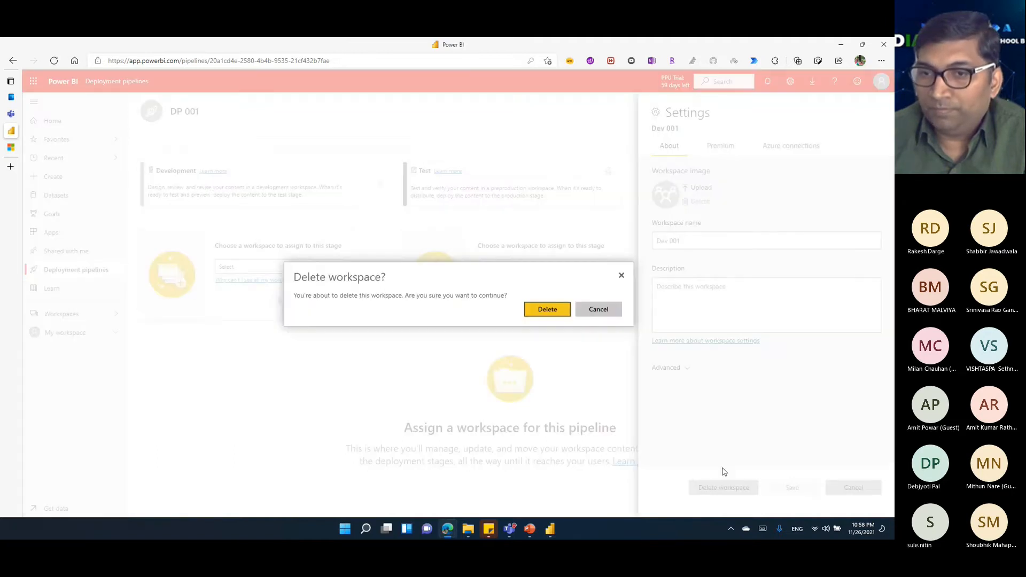
click(558, 318)
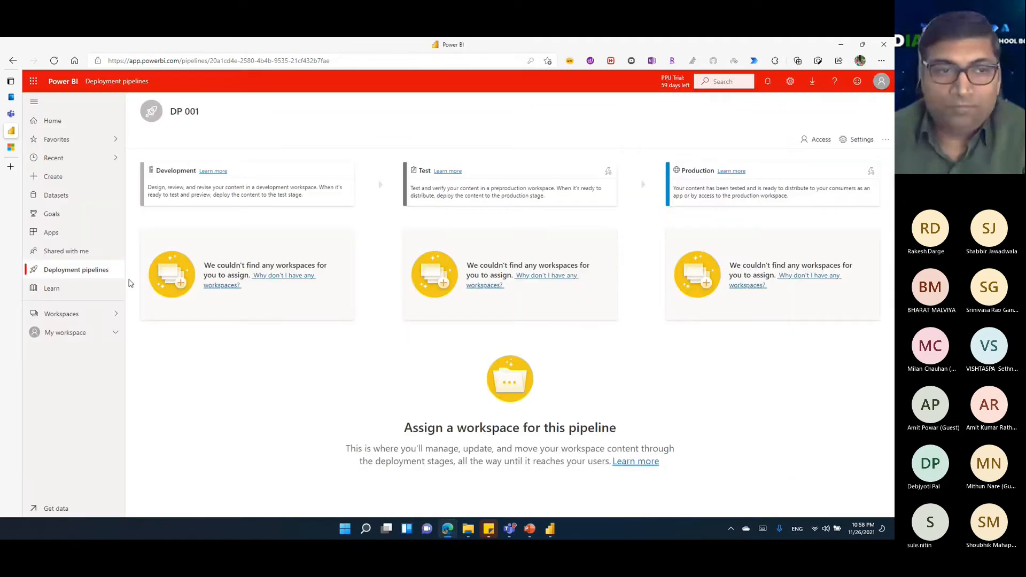
Reopen the DP 001 deployment pipeline and check its stages for assignable workspaces.
click(68, 259)
click(74, 269)
click(406, 252)
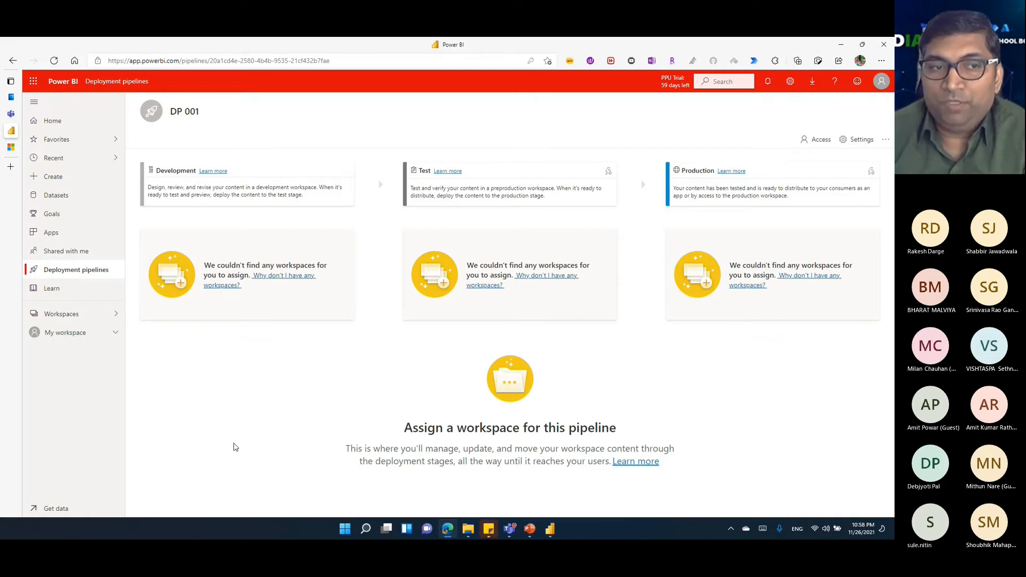
Create a deployment pipeline named DP 002 without a description.
click(92, 273)
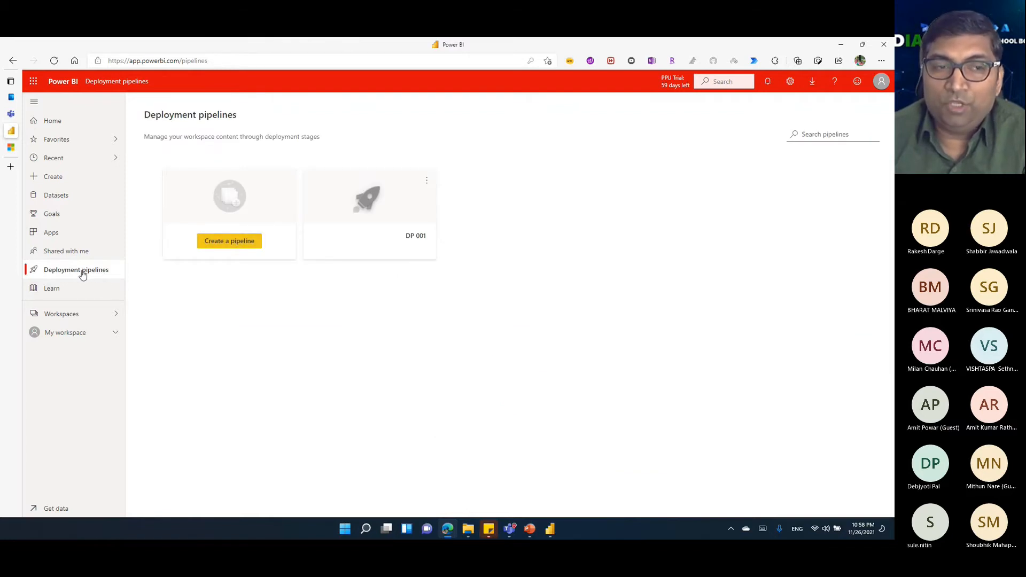
click(229, 243)
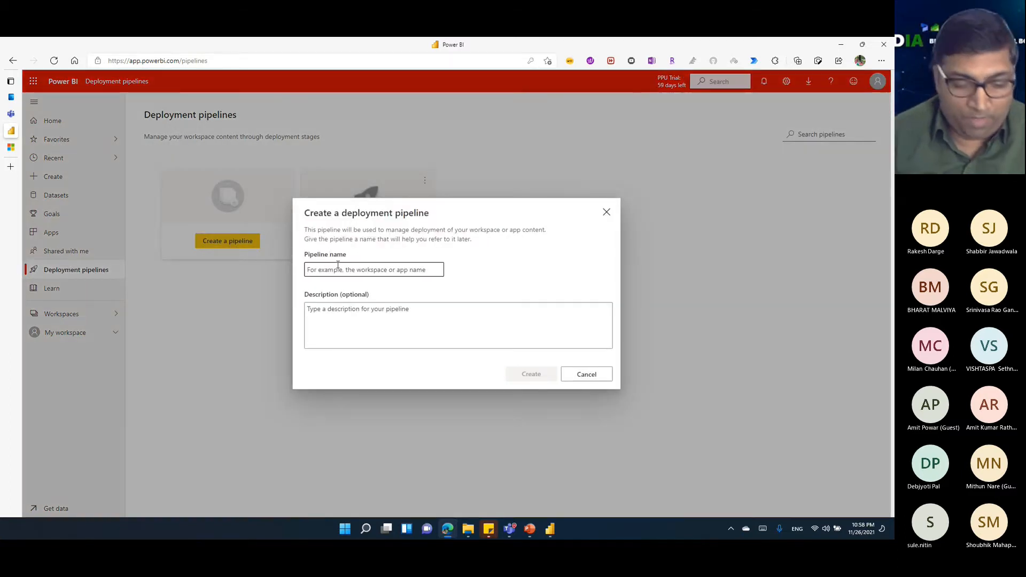
text(DP 002)
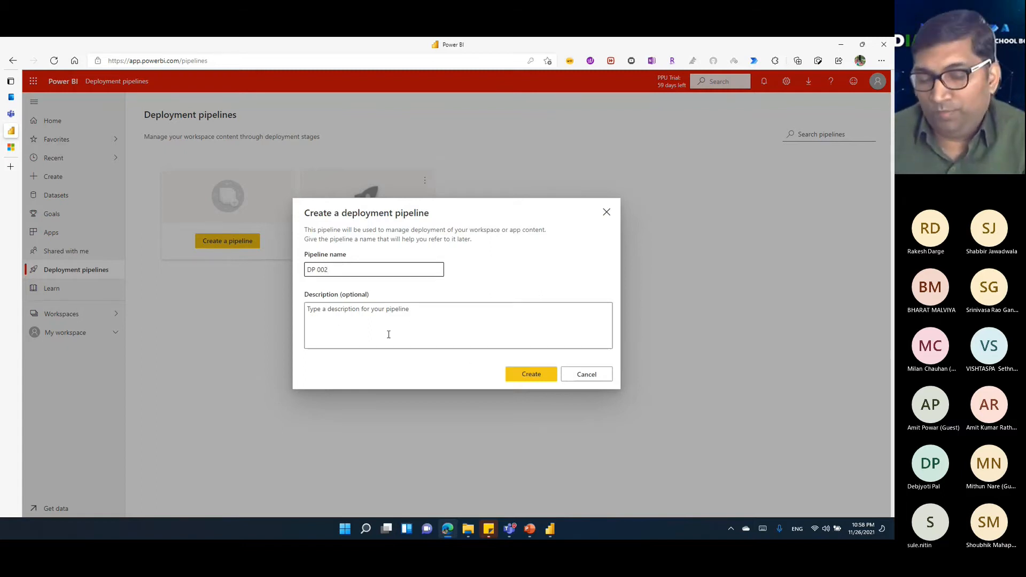
click(525, 379)
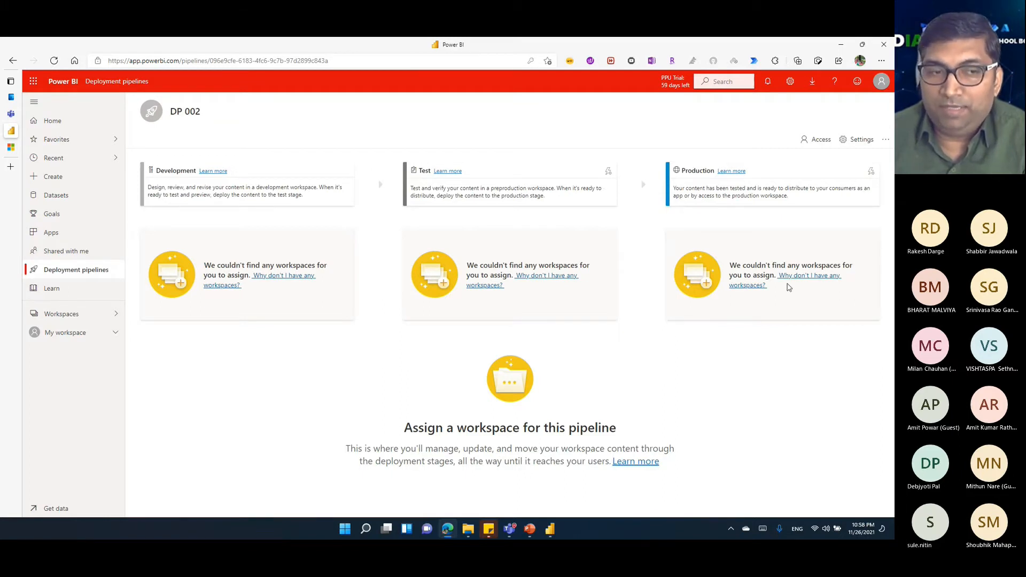
Create a workspace named Dev 01 with the Premium per user license mode.
click(79, 318)
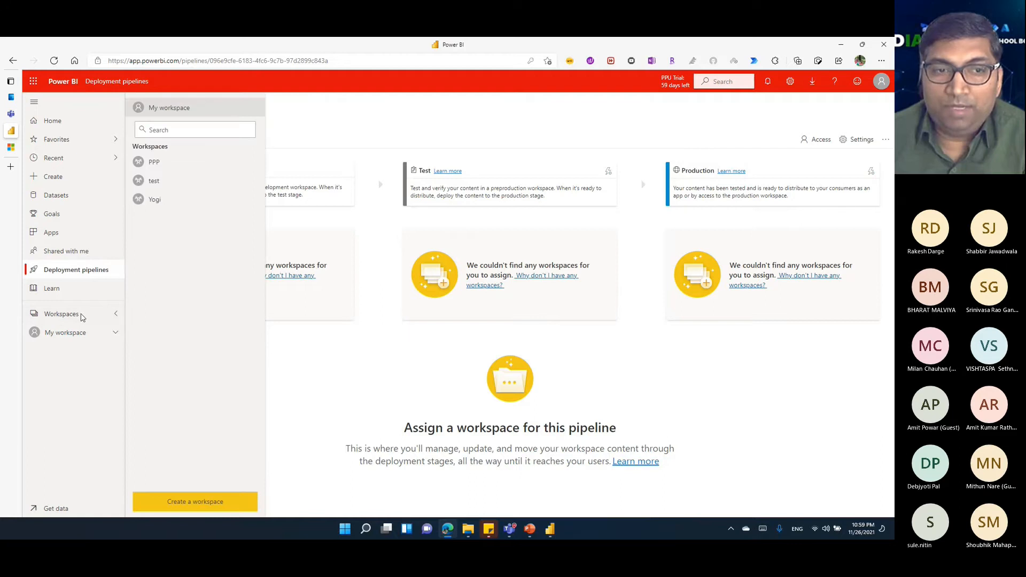
click(195, 502)
click(687, 339)
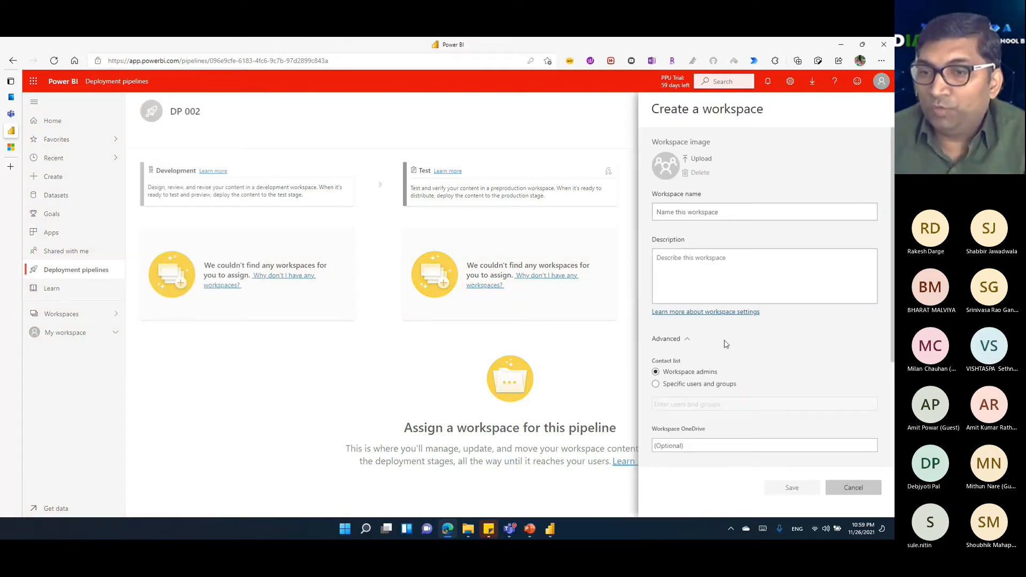
scroll(725, 344, down, 3)
click(677, 343)
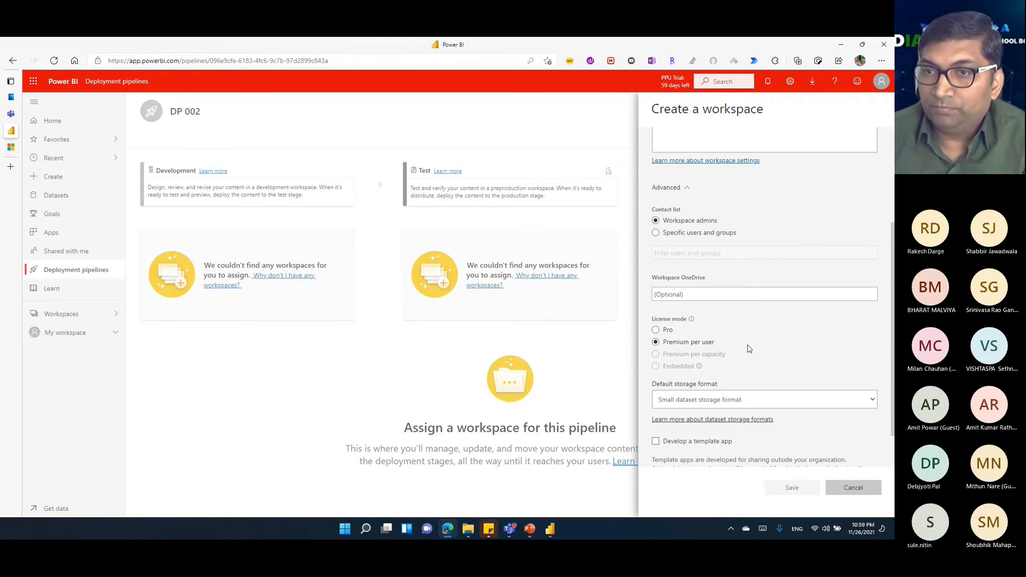
scroll(749, 346, up, 3)
click(700, 212)
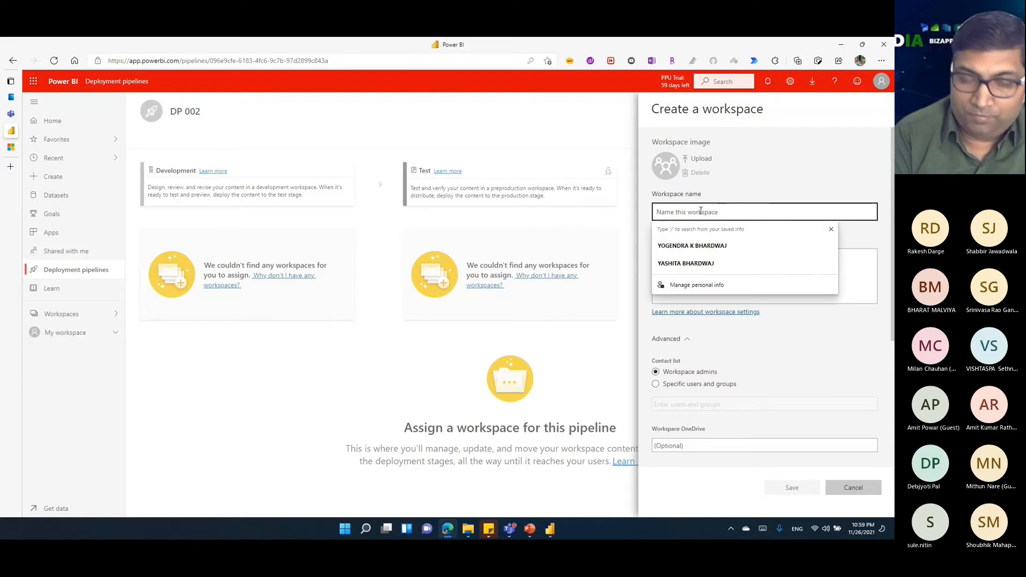
text(Dev 01)
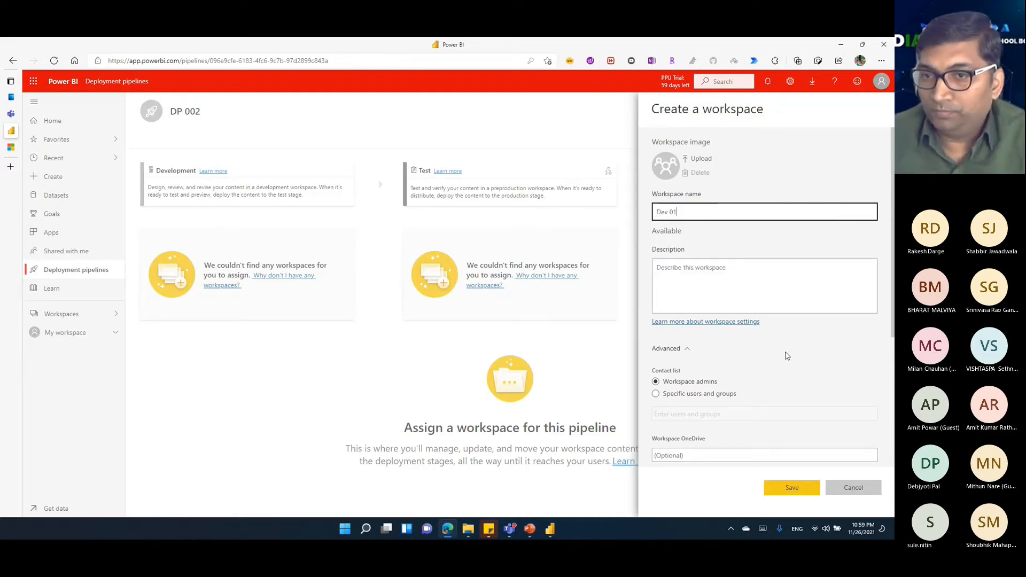
click(790, 488)
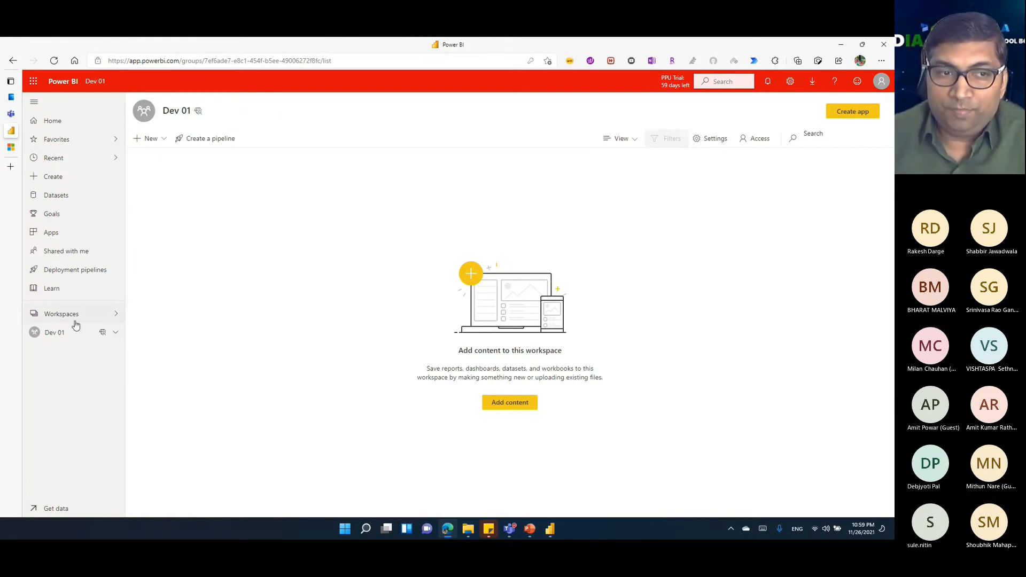
Assign the Dev 01 workspace to the Development stage of the DP 002 pipeline.
click(74, 270)
click(546, 244)
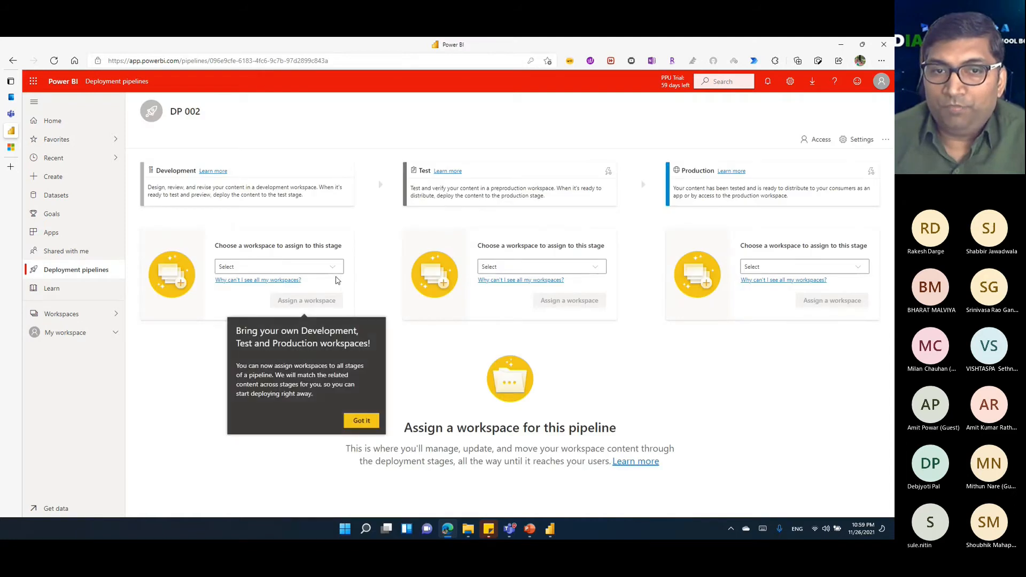
click(264, 269)
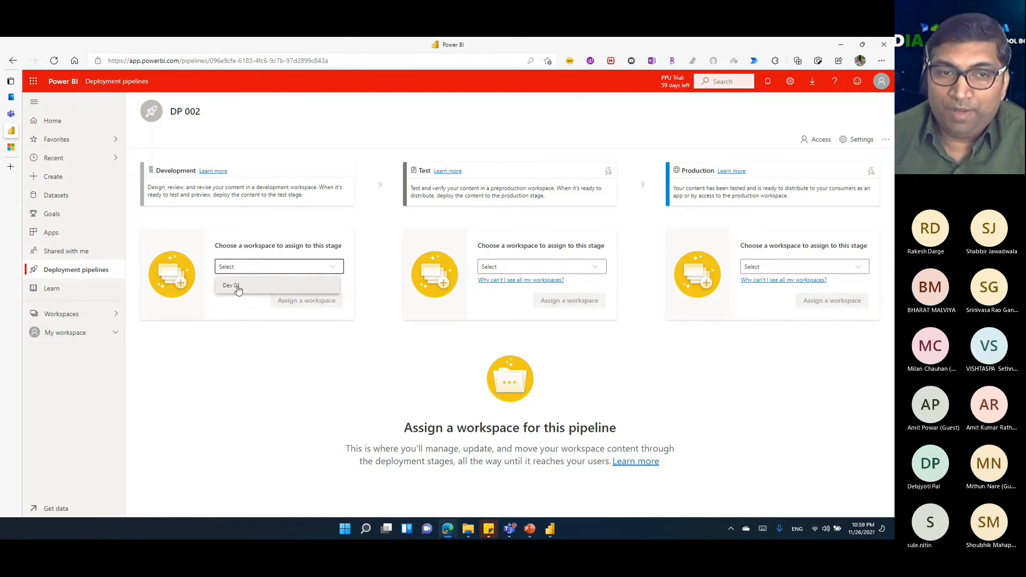
click(228, 286)
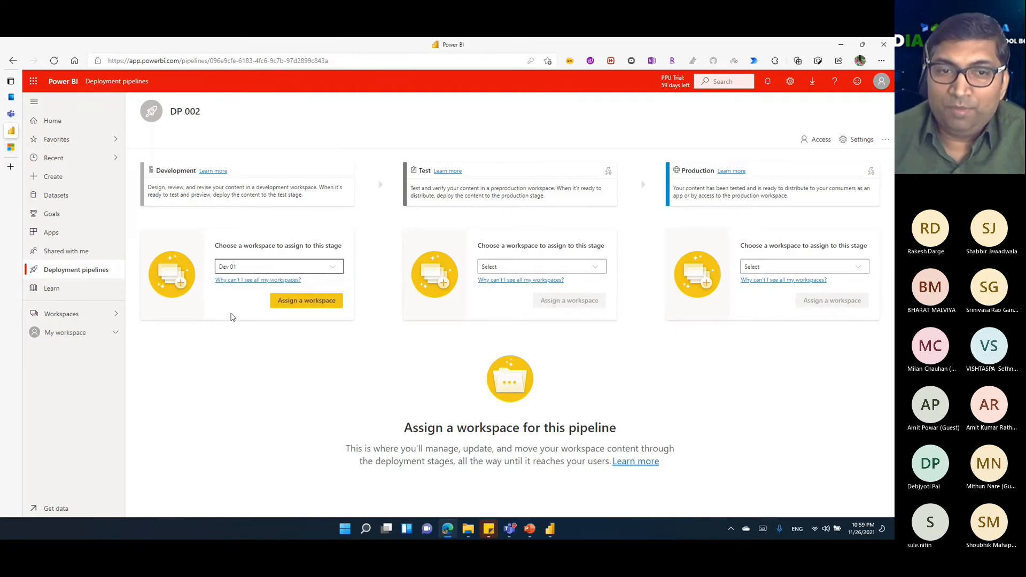
click(289, 302)
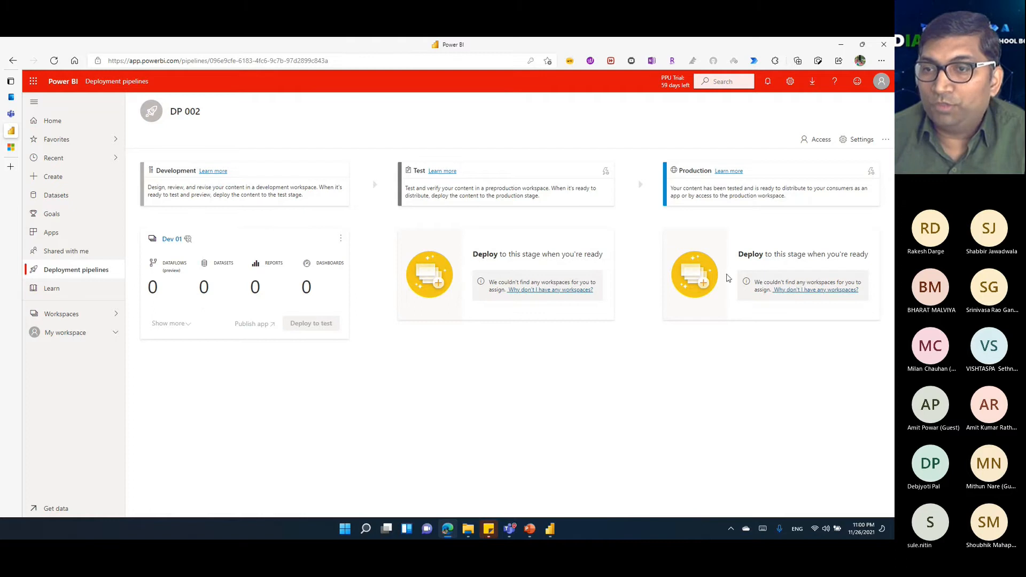
Create a workspace named Test 01 with the Premium per user license mode.
click(70, 319)
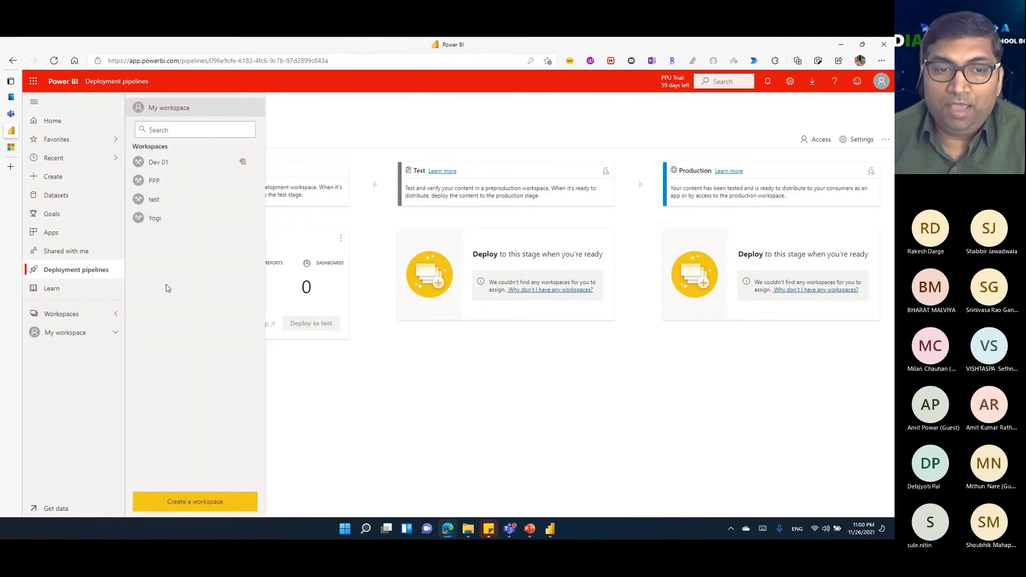
click(190, 502)
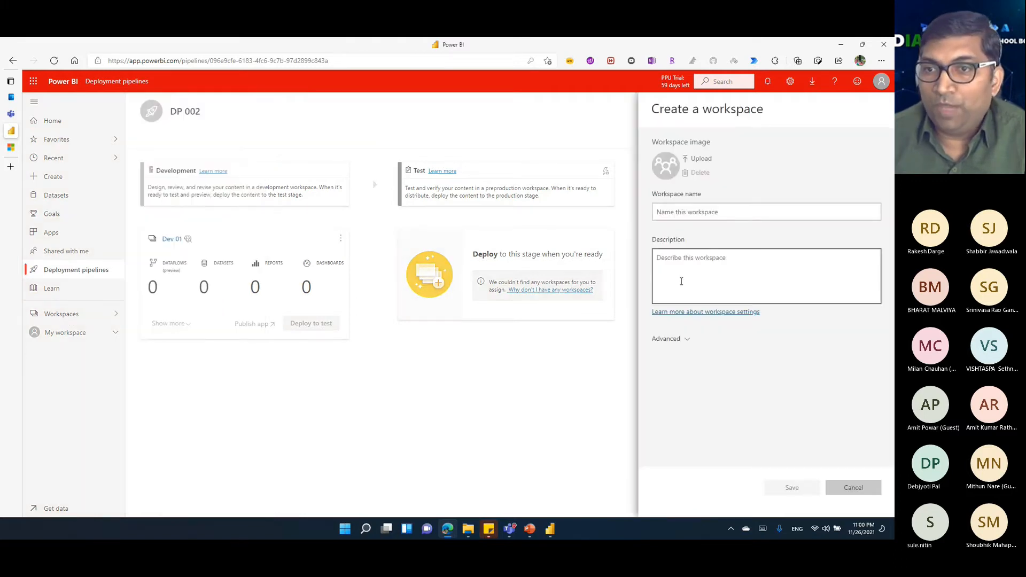
click(693, 215)
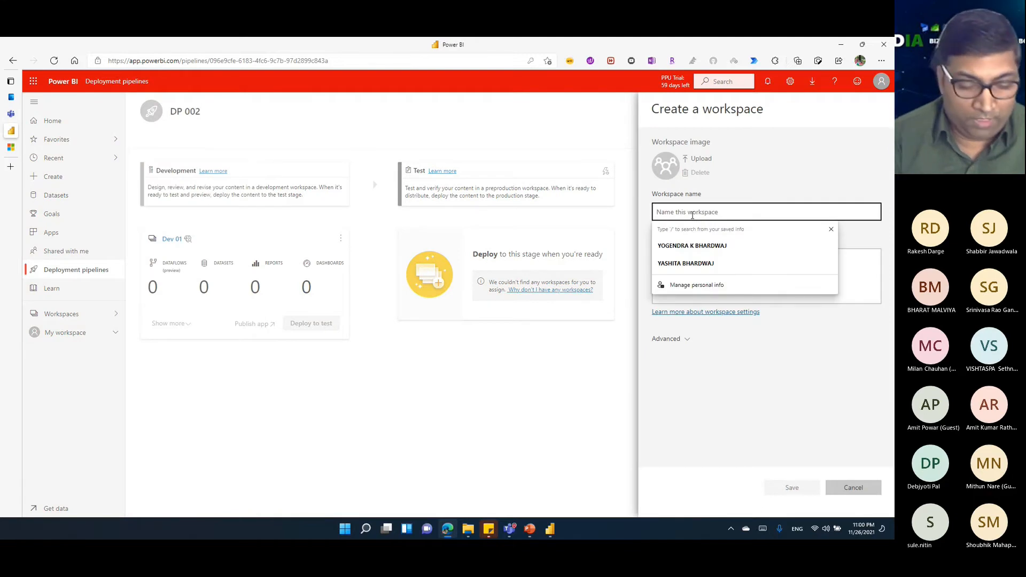
text(Te)
text(01)
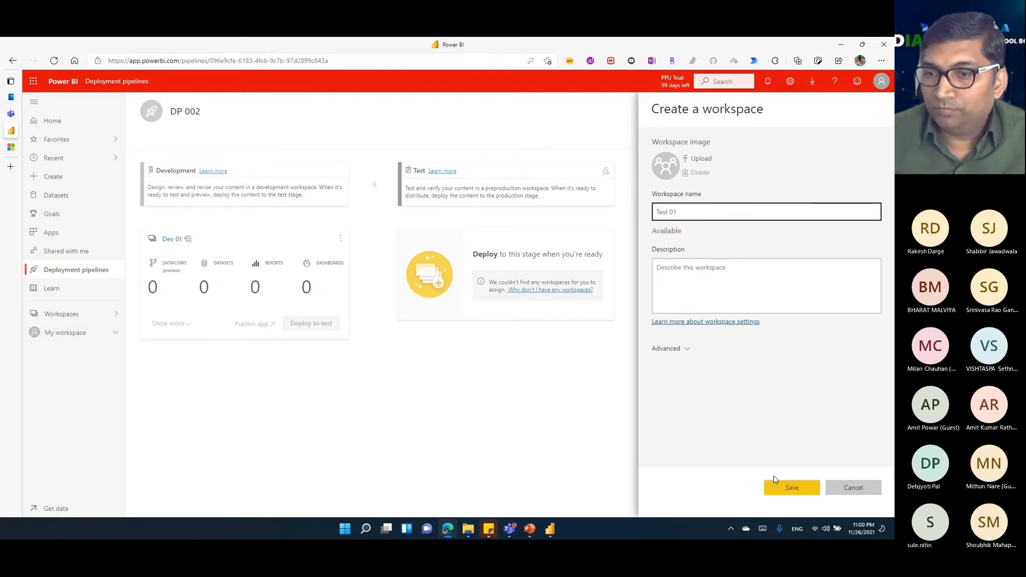
click(688, 350)
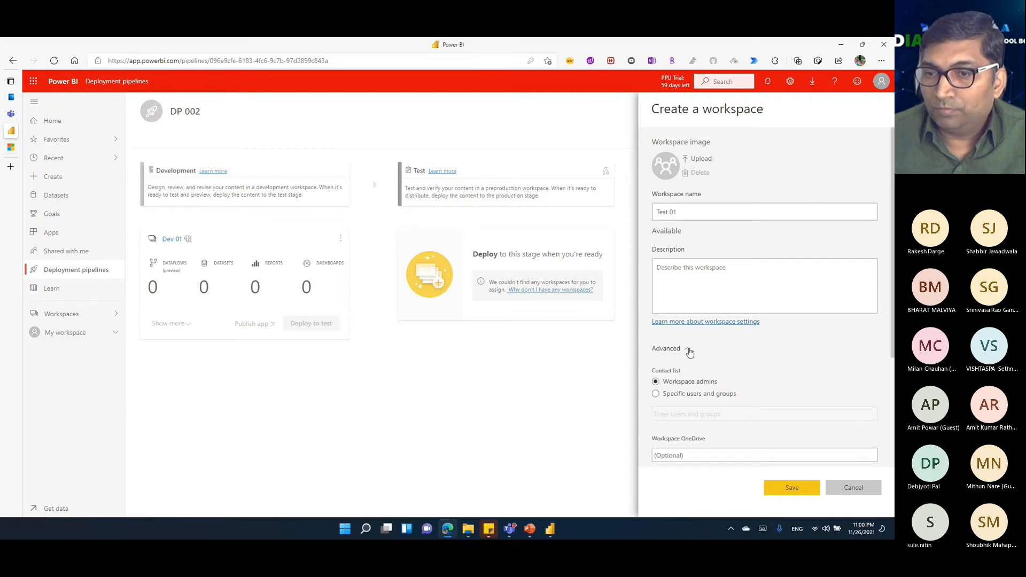
scroll(688, 350, down, 3)
click(687, 346)
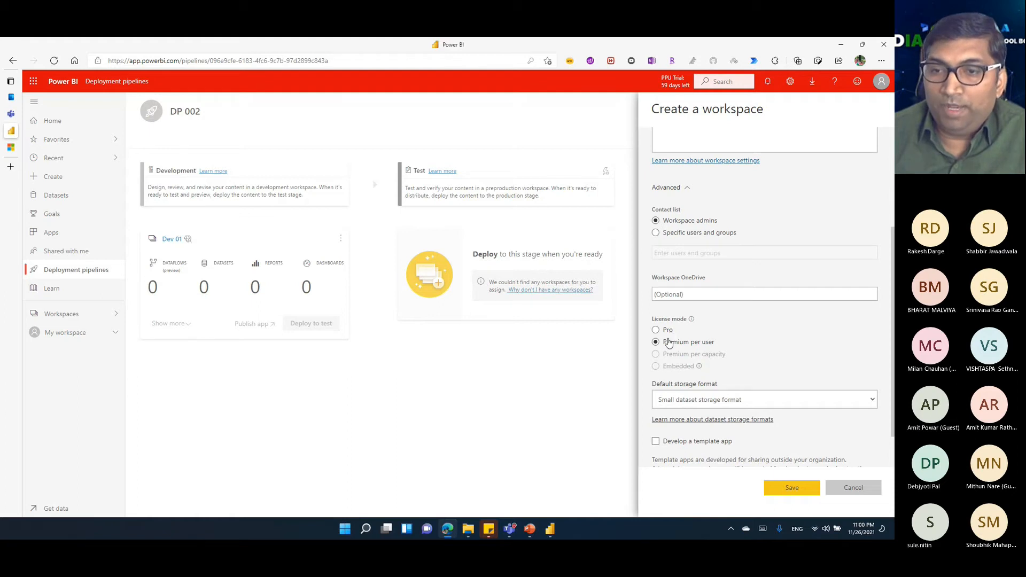
click(789, 489)
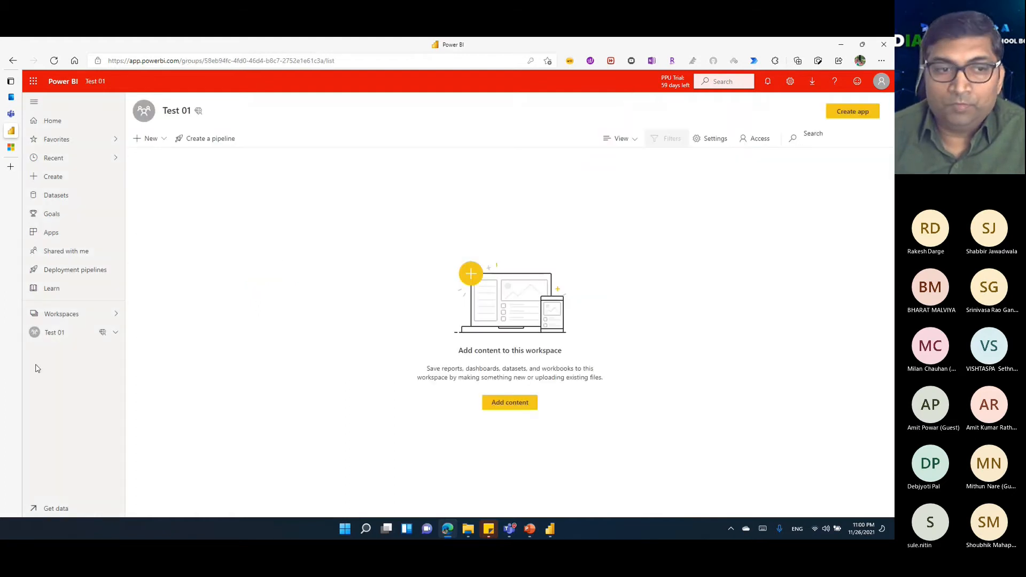
Create a workspace named Prod 01 with the Premium per user license mode.
click(95, 315)
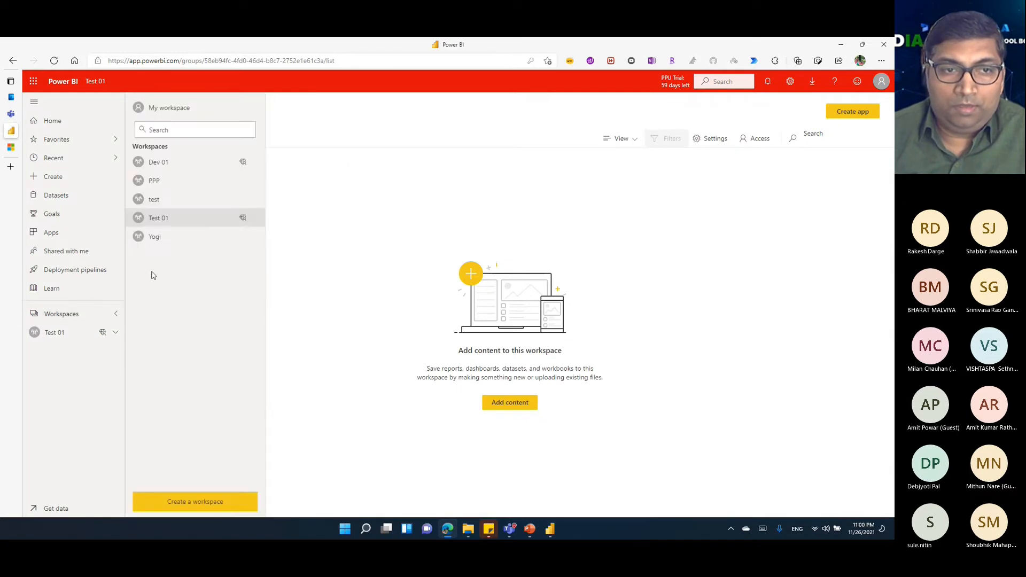
click(195, 501)
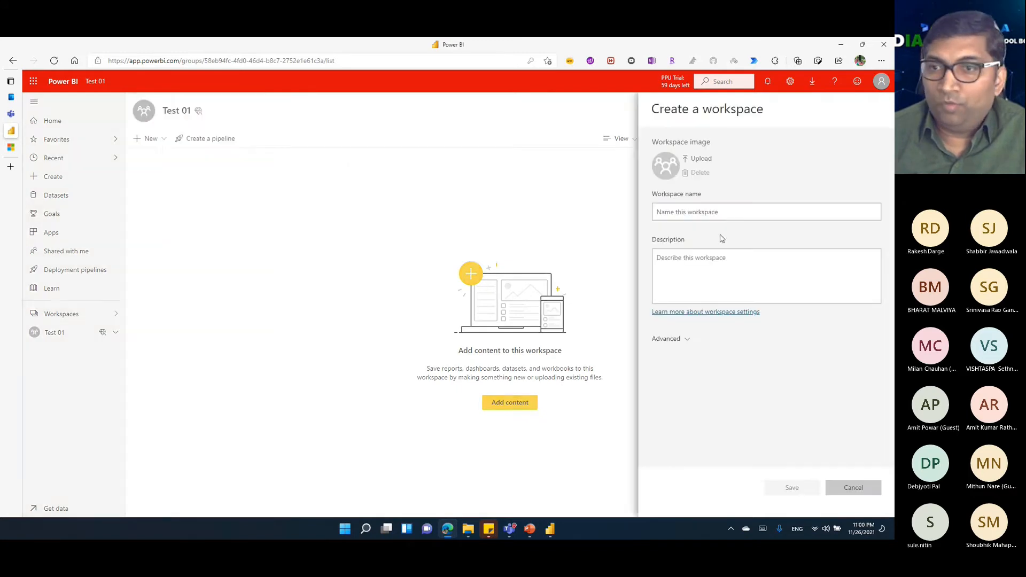
click(715, 211)
text(Pr)
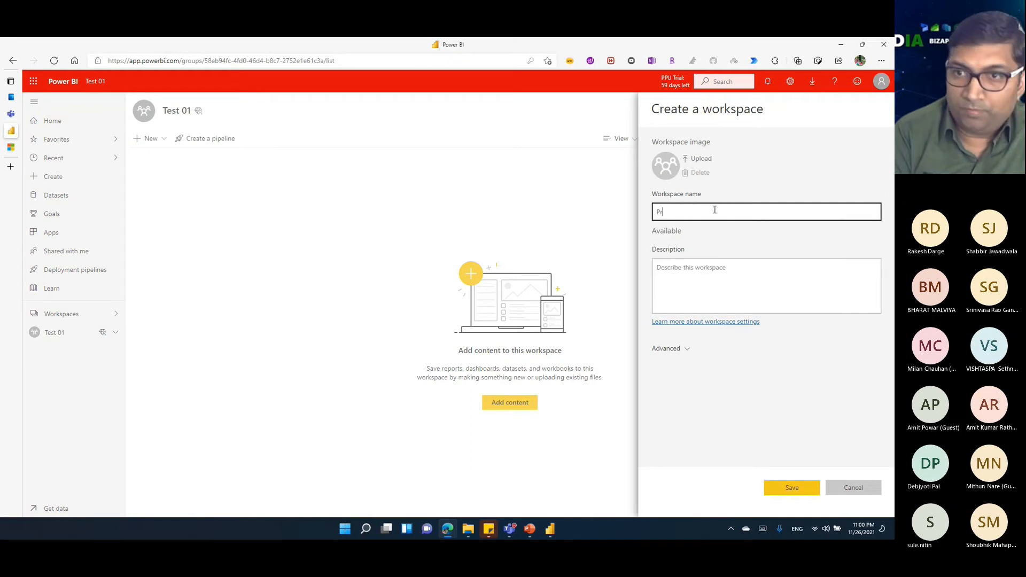
text(od 01)
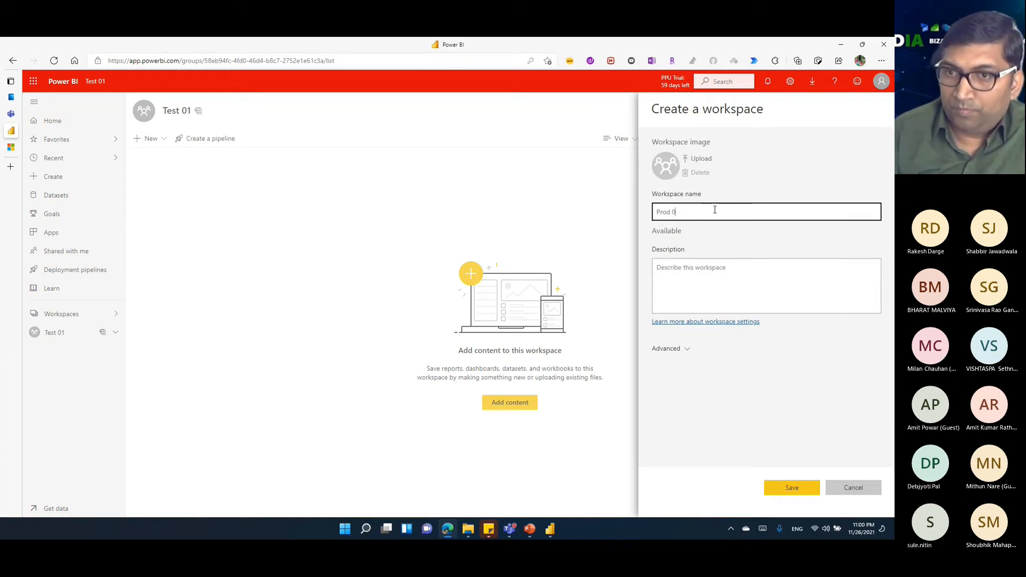
click(678, 349)
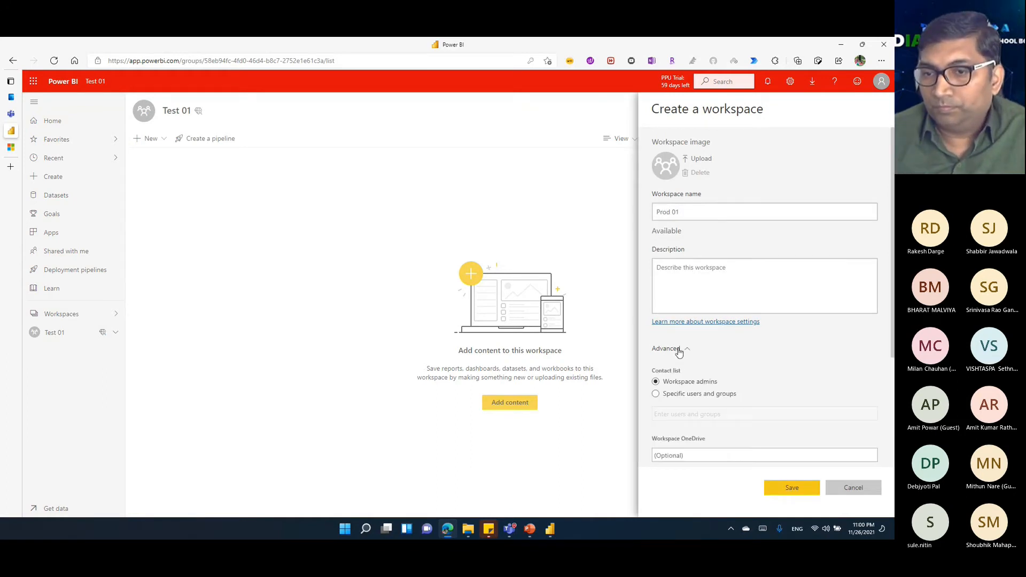
scroll(678, 349, down, 3)
click(678, 348)
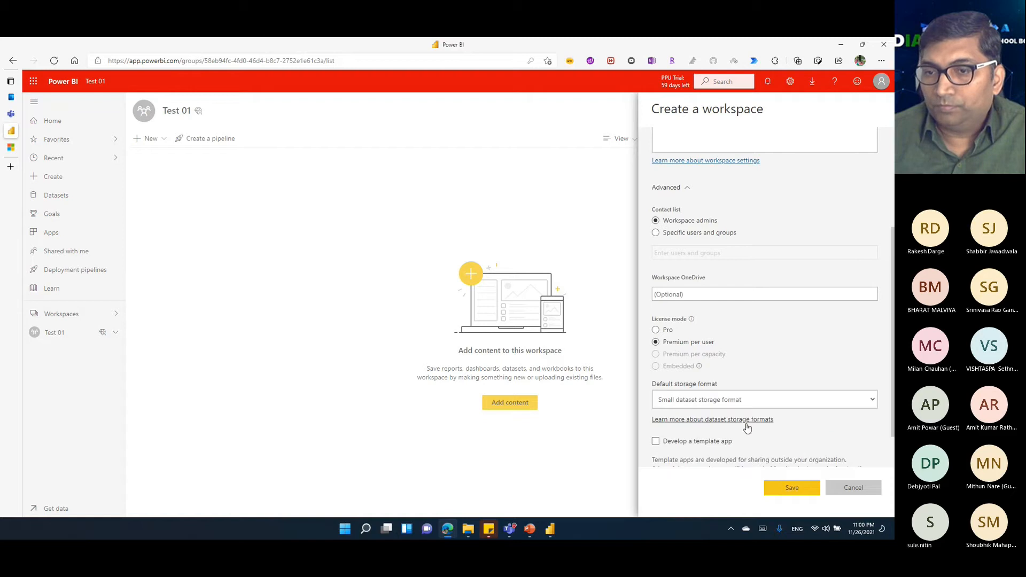
click(790, 494)
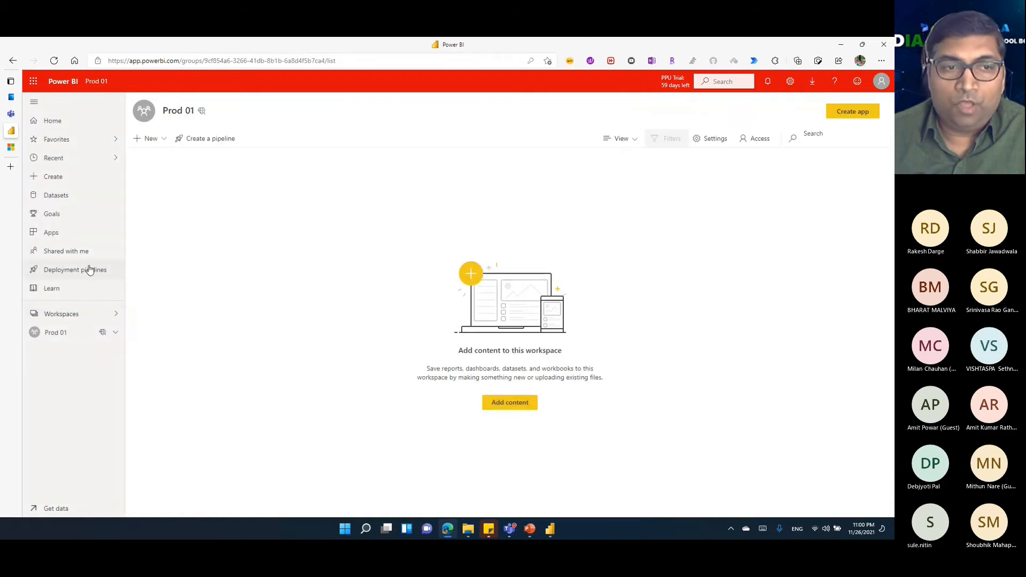
Reopen the DP 002 deployment pipeline and assign the Test 01 workspace to its Test stage.
click(72, 314)
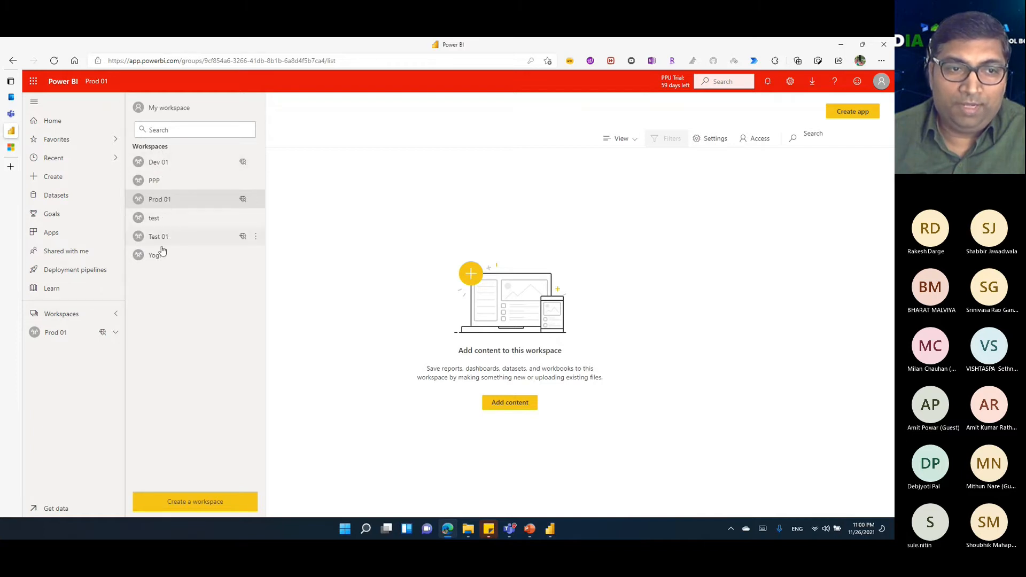
click(97, 277)
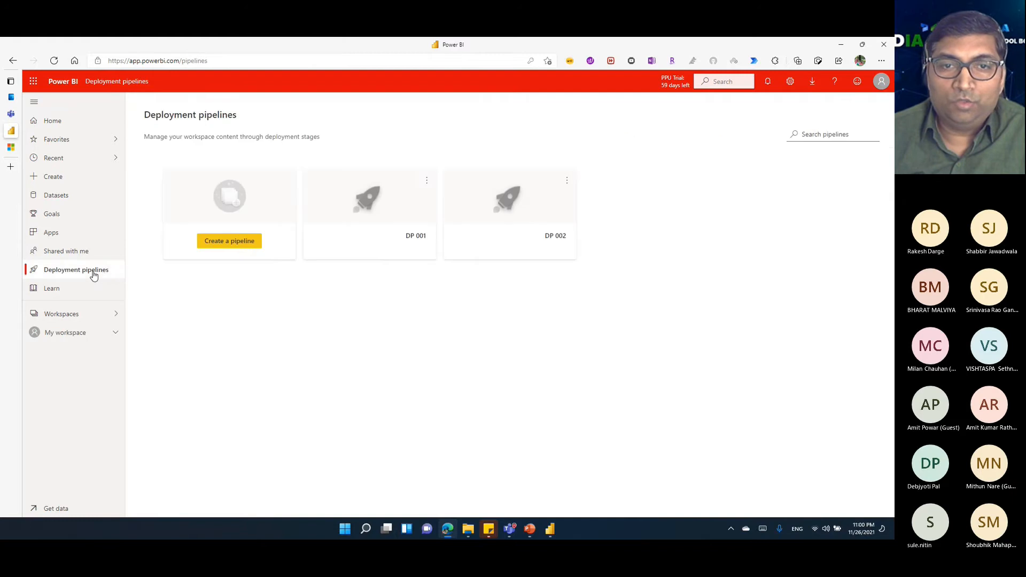
click(559, 250)
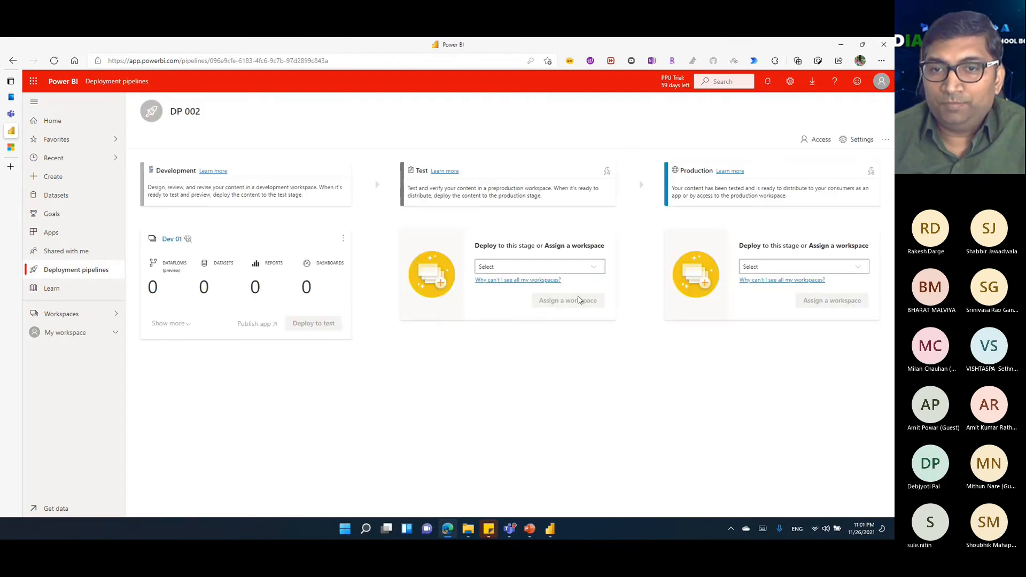
click(600, 269)
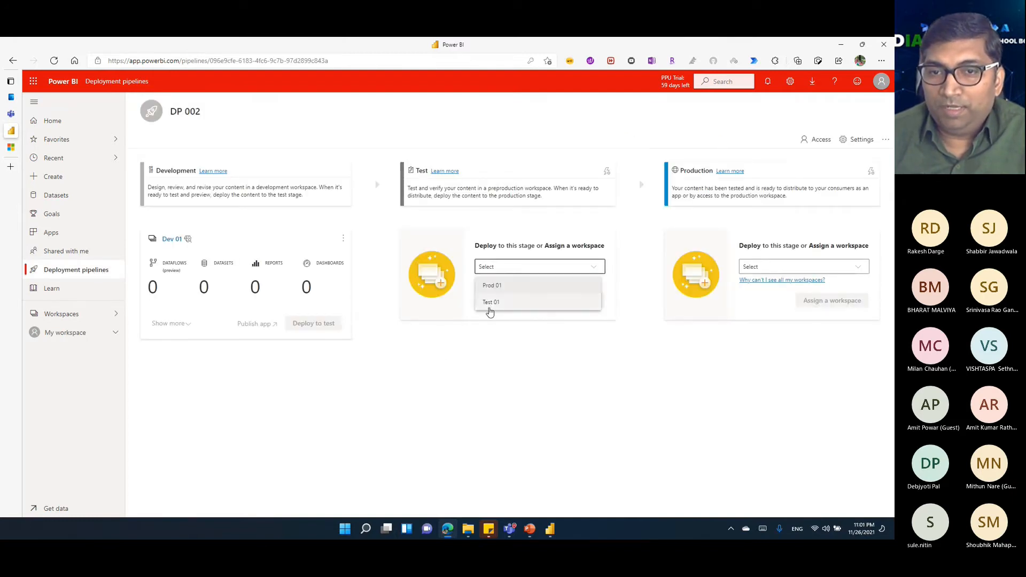
click(490, 301)
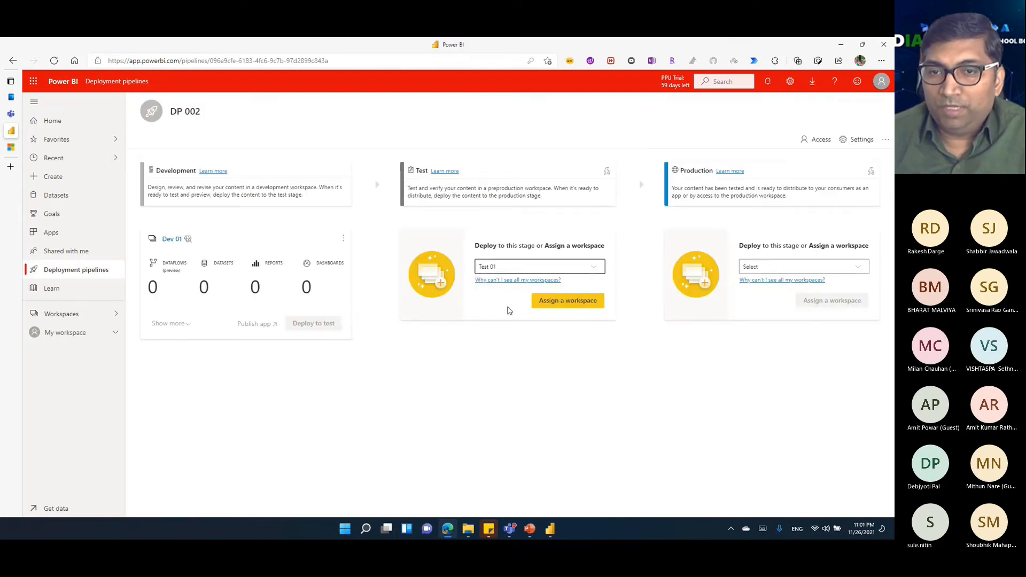
click(571, 301)
Assign the Prod 01 workspace to the Production stage of the DP 002 pipeline.
click(766, 267)
click(758, 284)
click(812, 300)
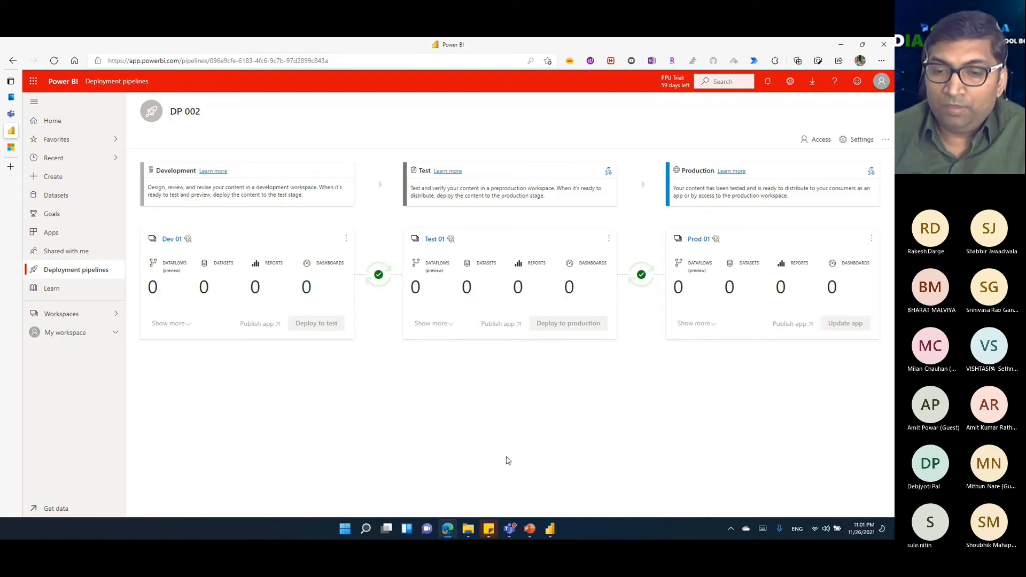
Switch to Power BI Desktop, save the Demo File report and publish it to the Dev 01 workspace.
click(551, 530)
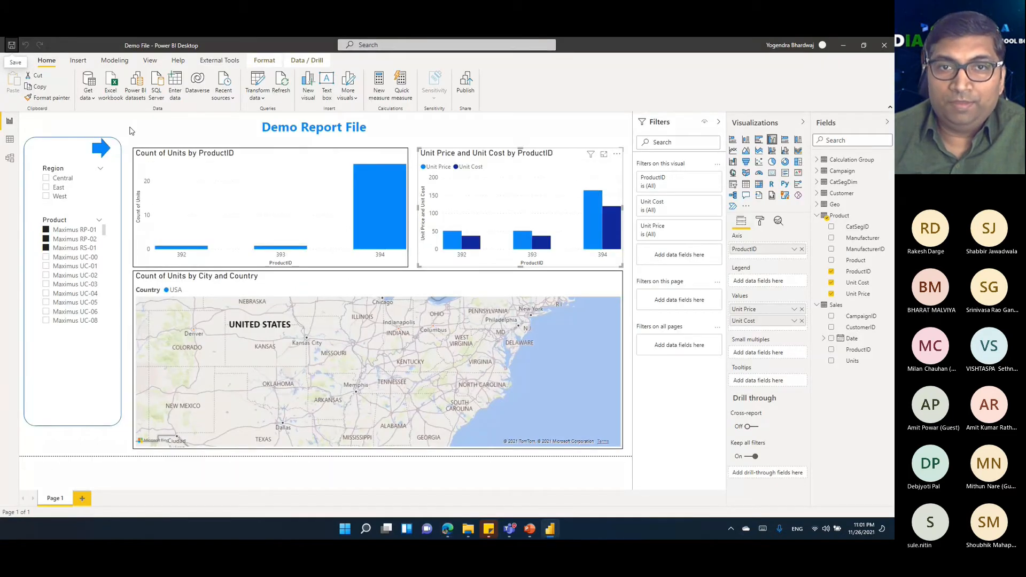
click(465, 86)
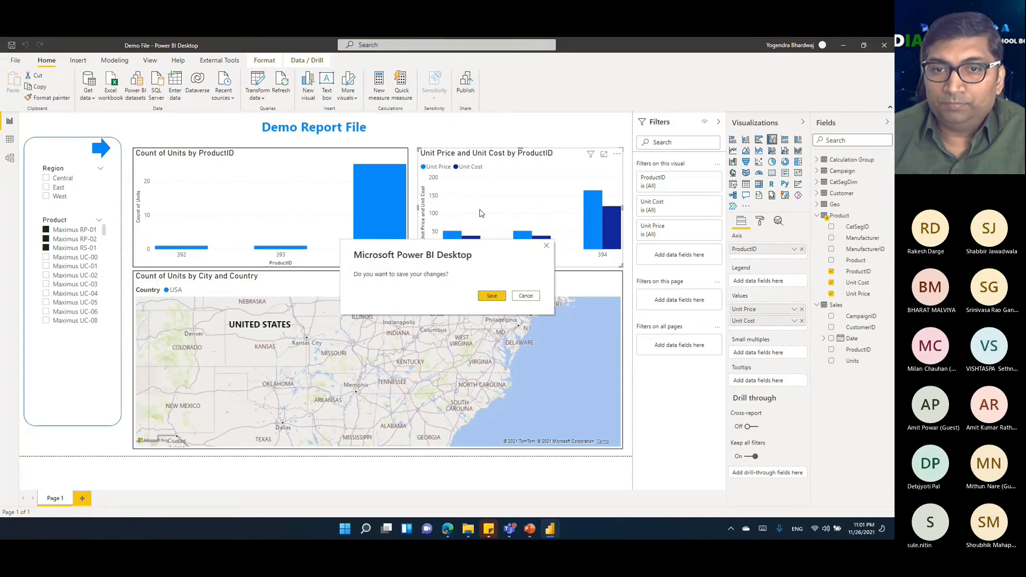
click(499, 301)
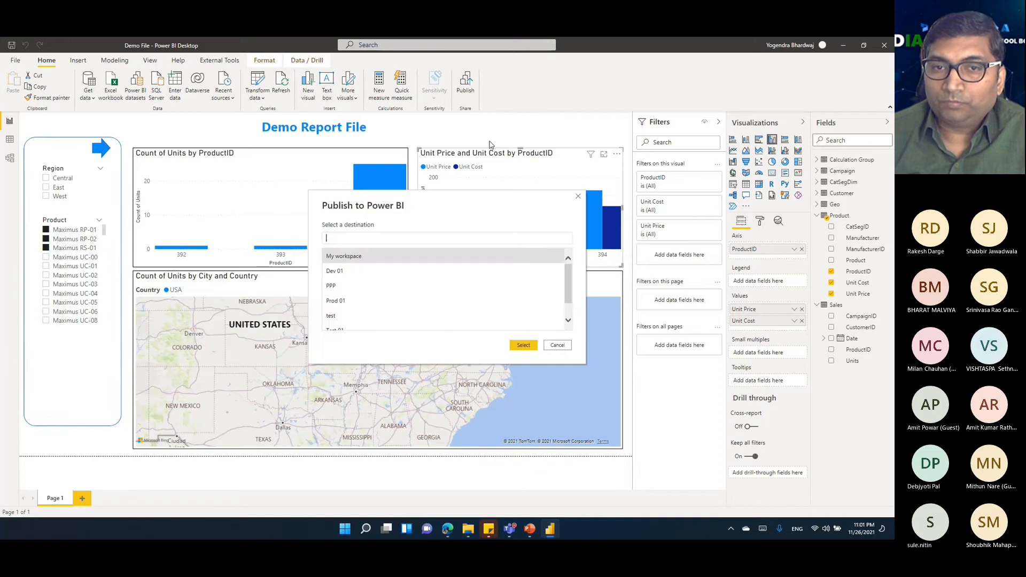
click(359, 273)
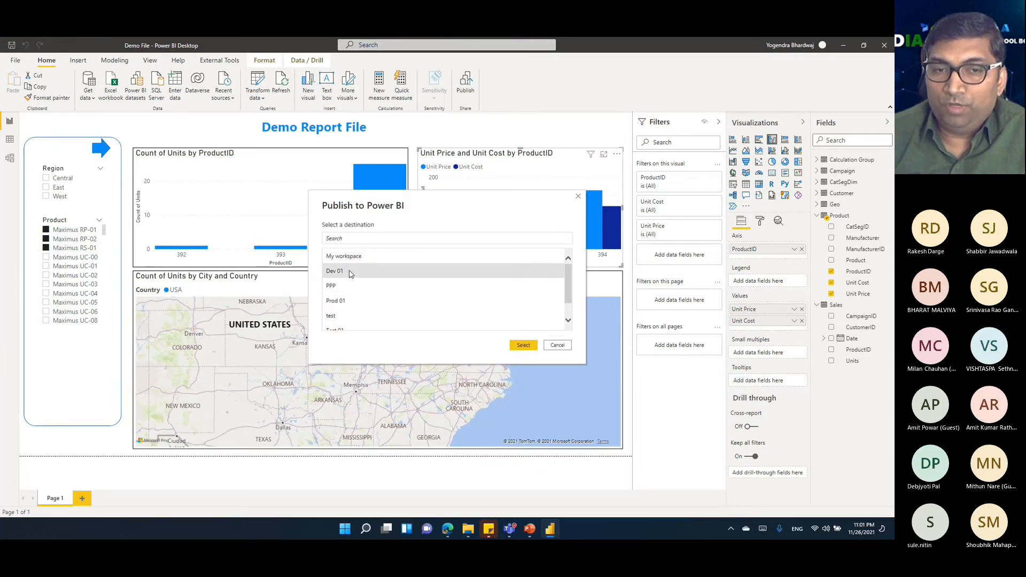
click(520, 348)
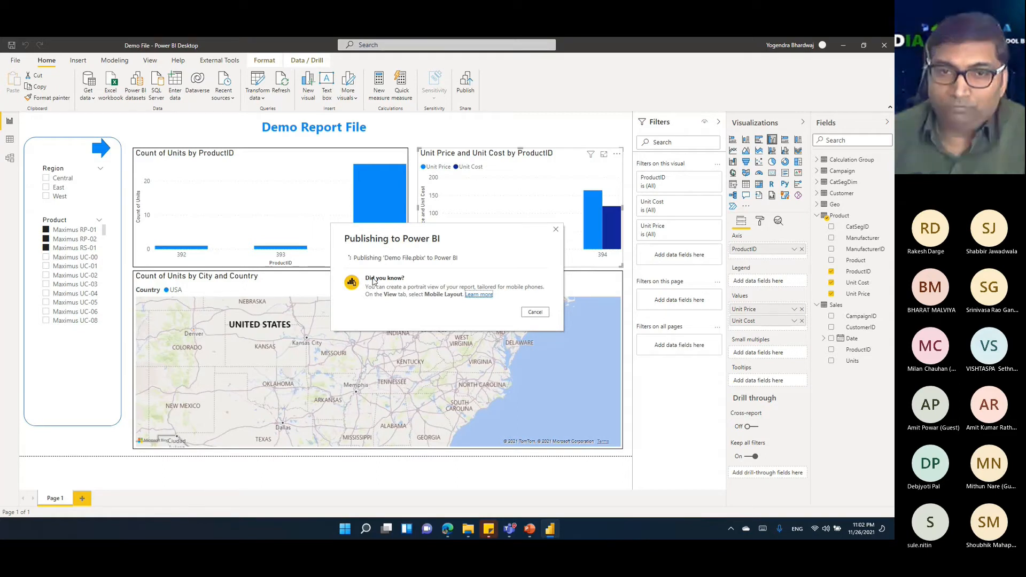
Return to the Power BI service, reload the DP 002 pipeline and compare the content of its Development and Test stages.
click(446, 534)
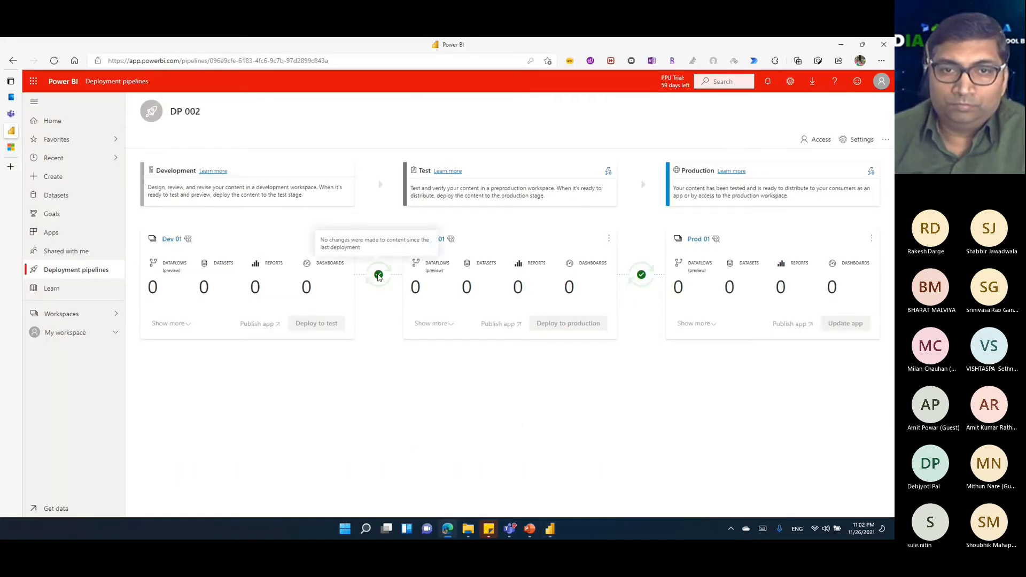
click(78, 270)
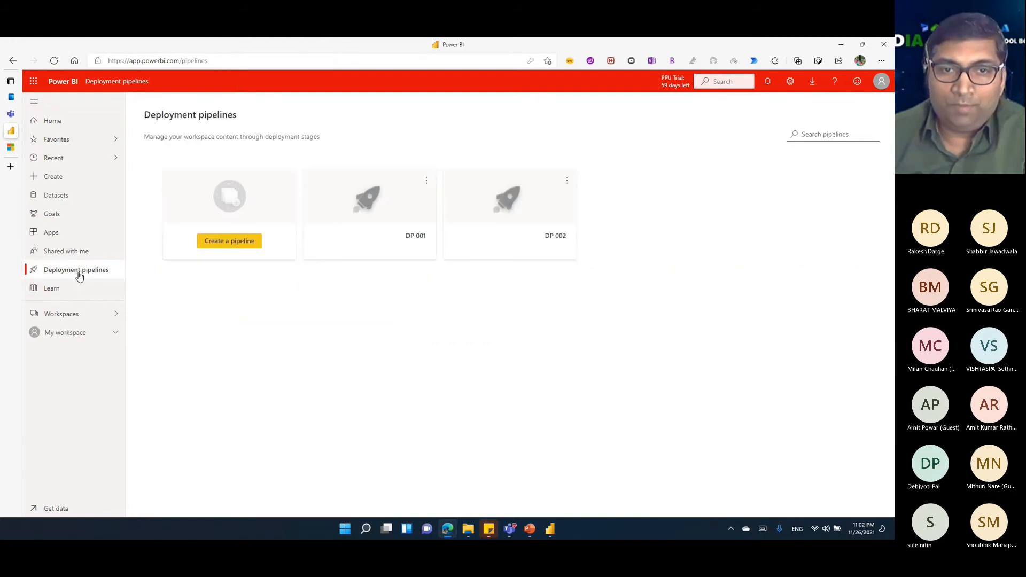
click(491, 238)
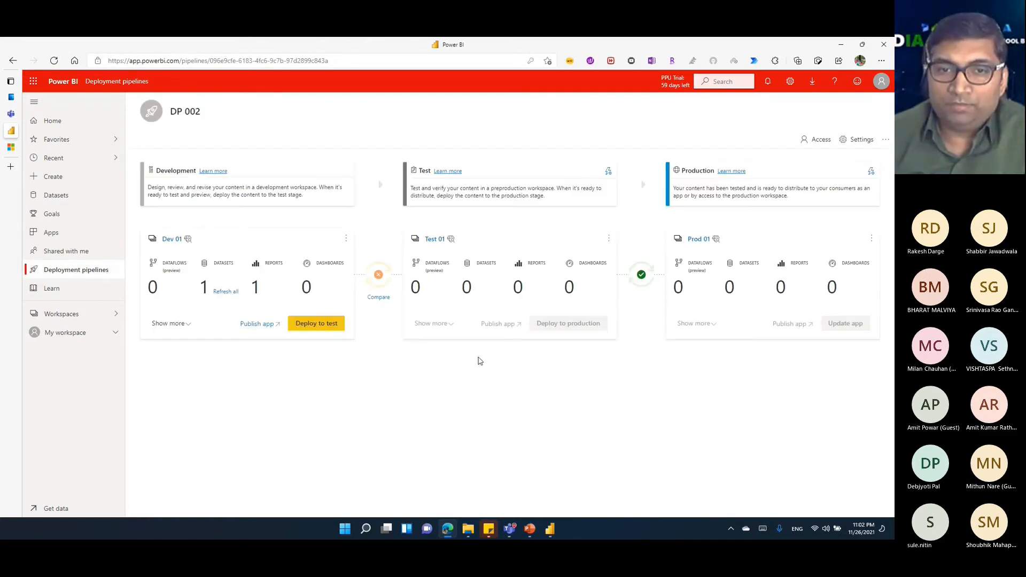
click(59, 273)
click(546, 252)
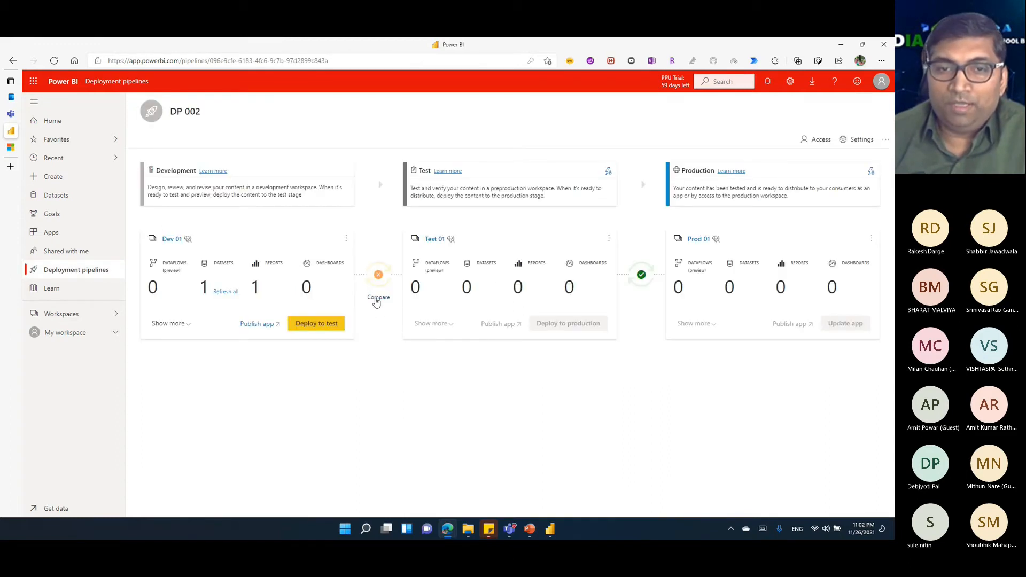
click(376, 297)
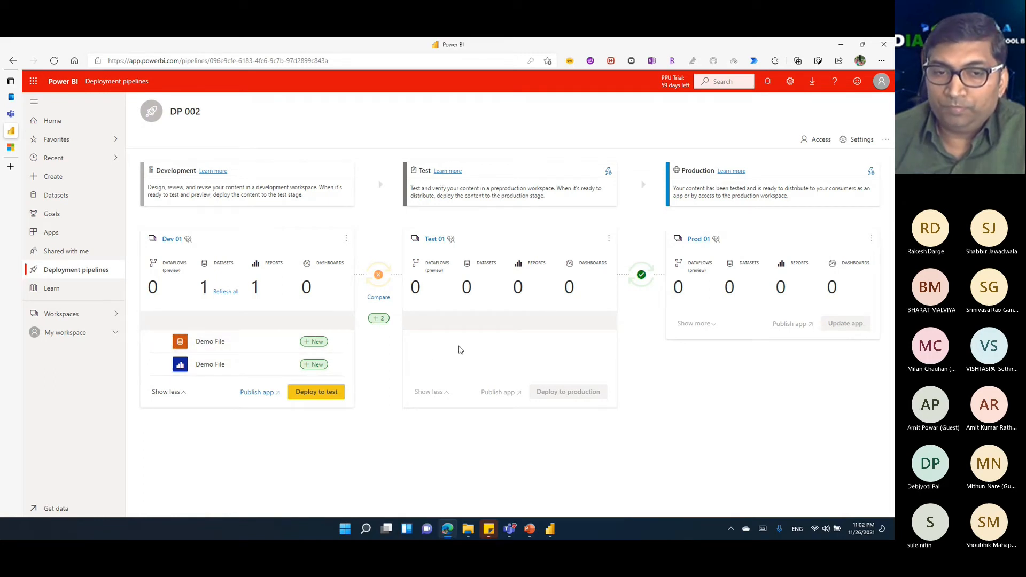
Deploy the Demo File dataset and report from the Development stage to the Test stage.
click(161, 342)
click(161, 365)
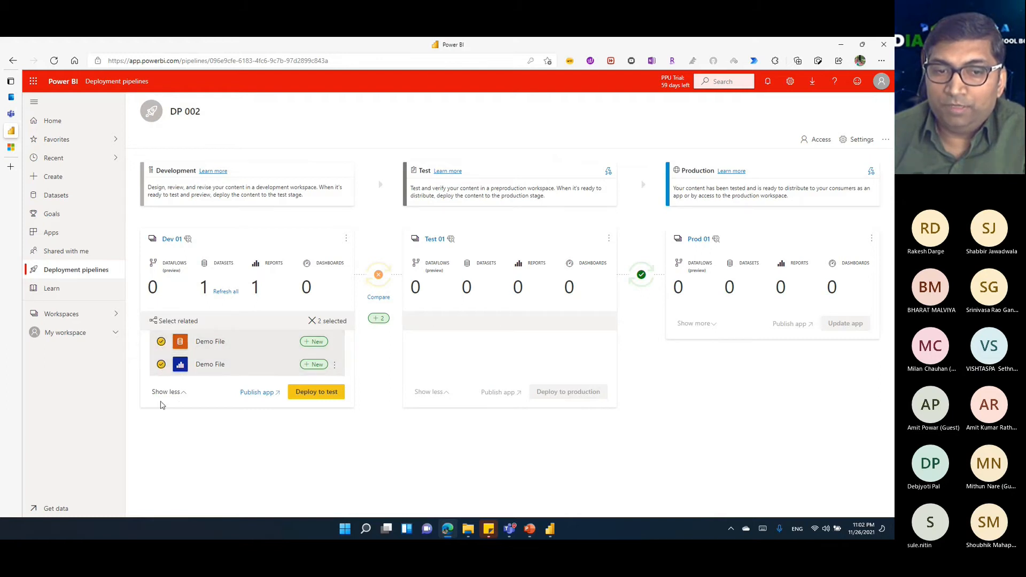
click(315, 393)
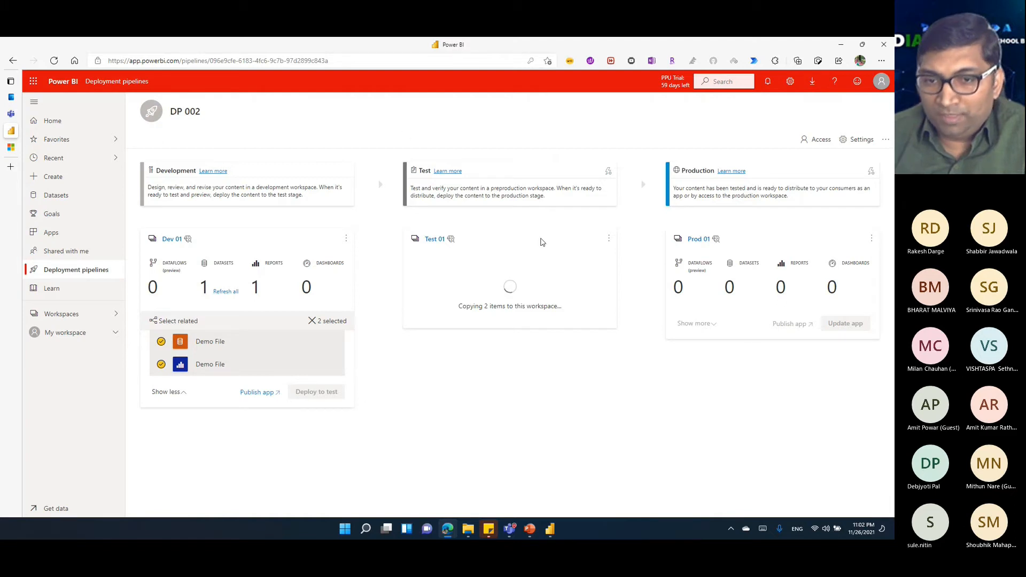
click(551, 529)
click(466, 85)
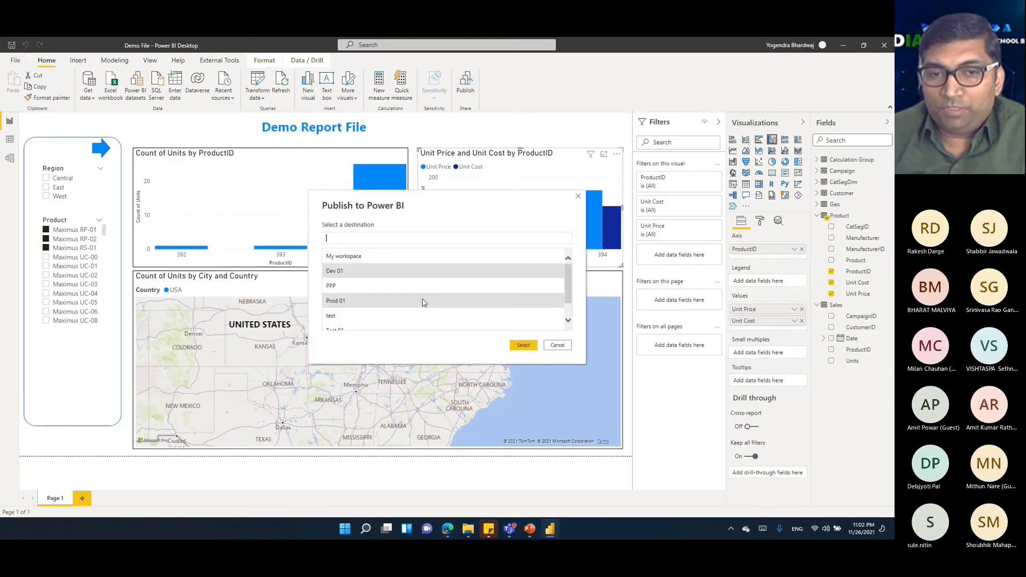
scroll(365, 316, down, 1)
click(354, 291)
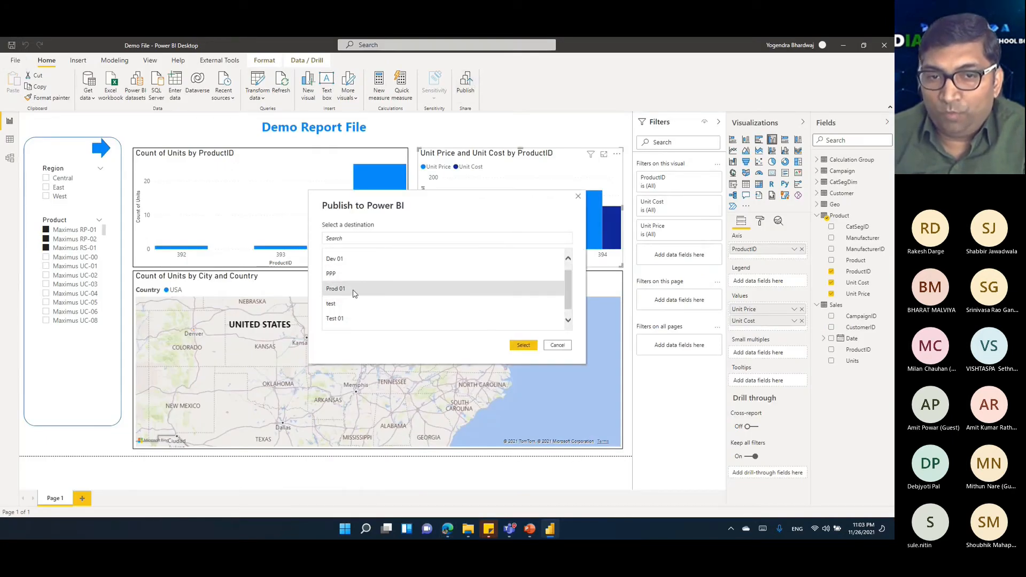
click(350, 323)
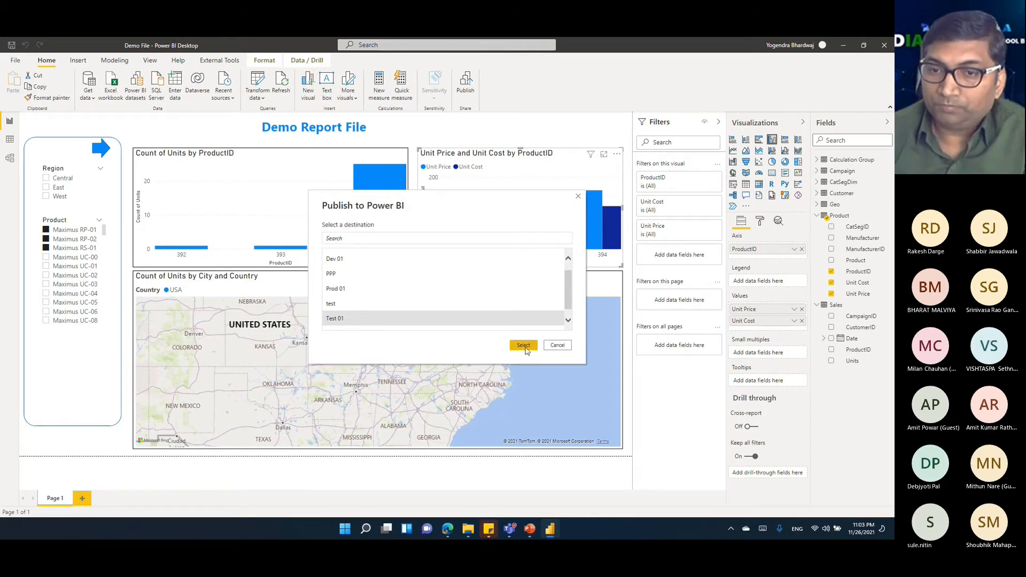
click(556, 345)
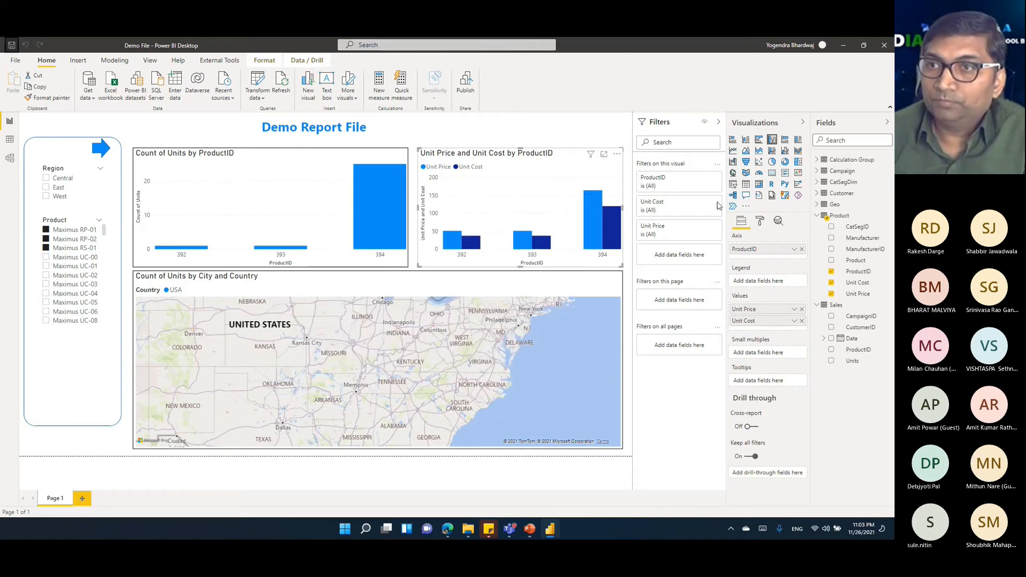
click(844, 45)
Compare the Test and Production stages of the pipeline and deploy the Demo File dataset and report to Production.
mouse_move(643, 279)
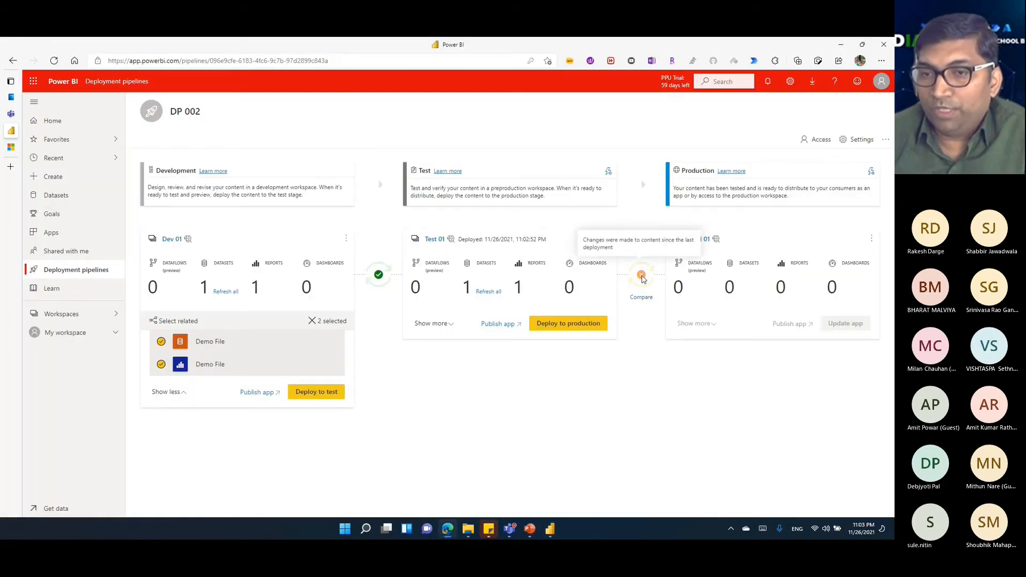
click(641, 296)
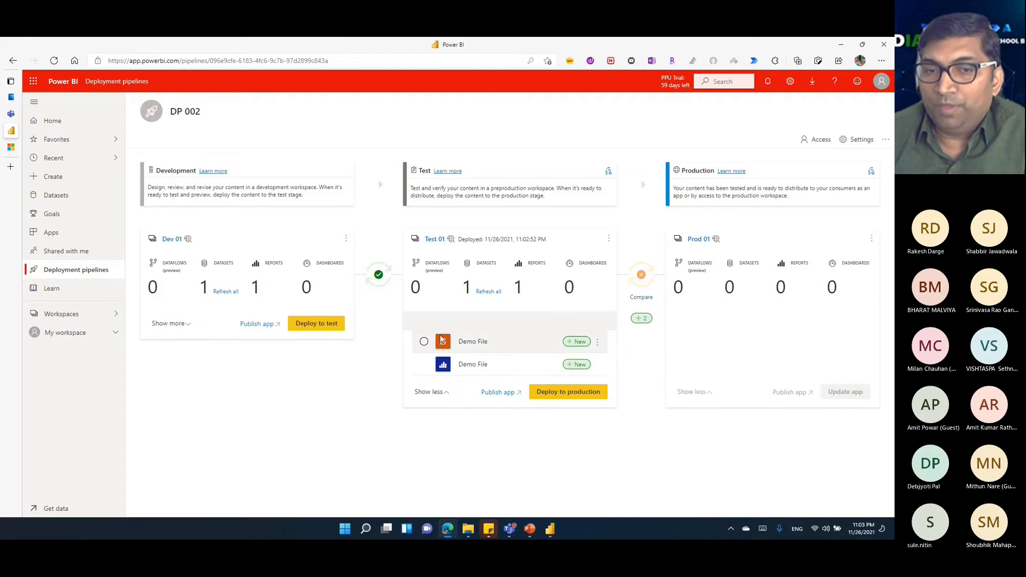
click(424, 341)
click(423, 363)
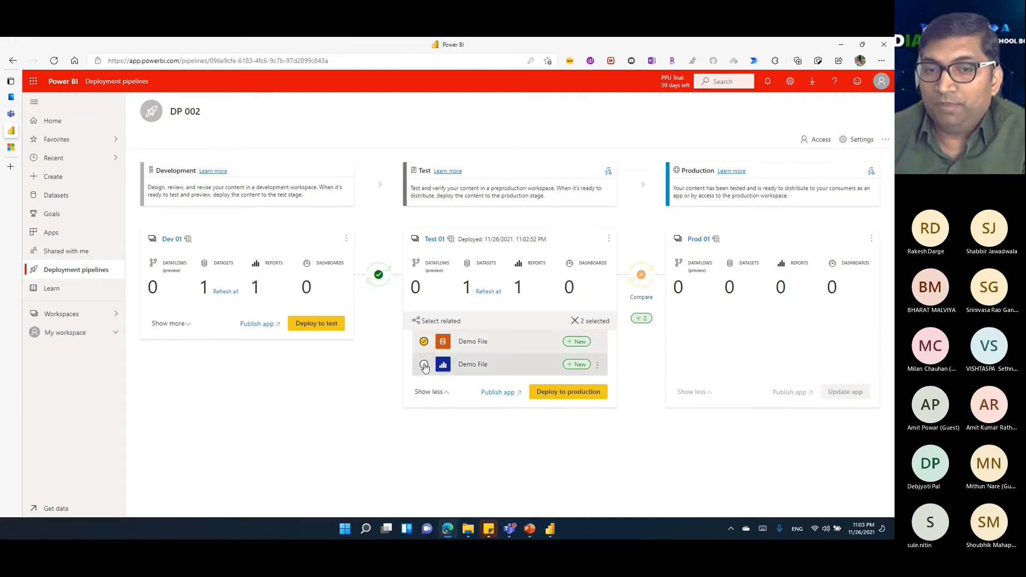
click(535, 394)
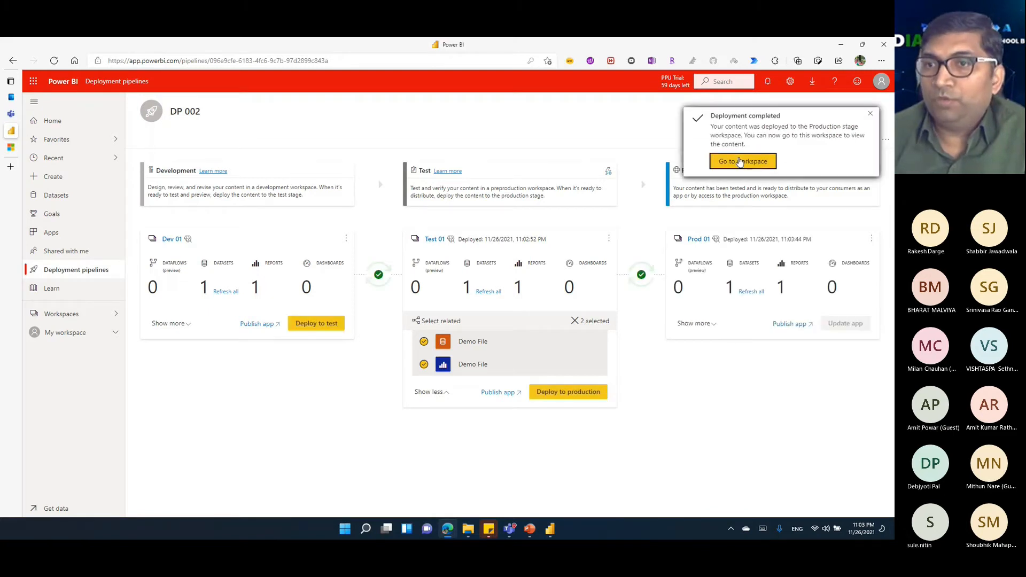
Open the Demo File report in the Prod 01 workspace, compare it with the Power BI Desktop version and refresh its visuals.
click(729, 163)
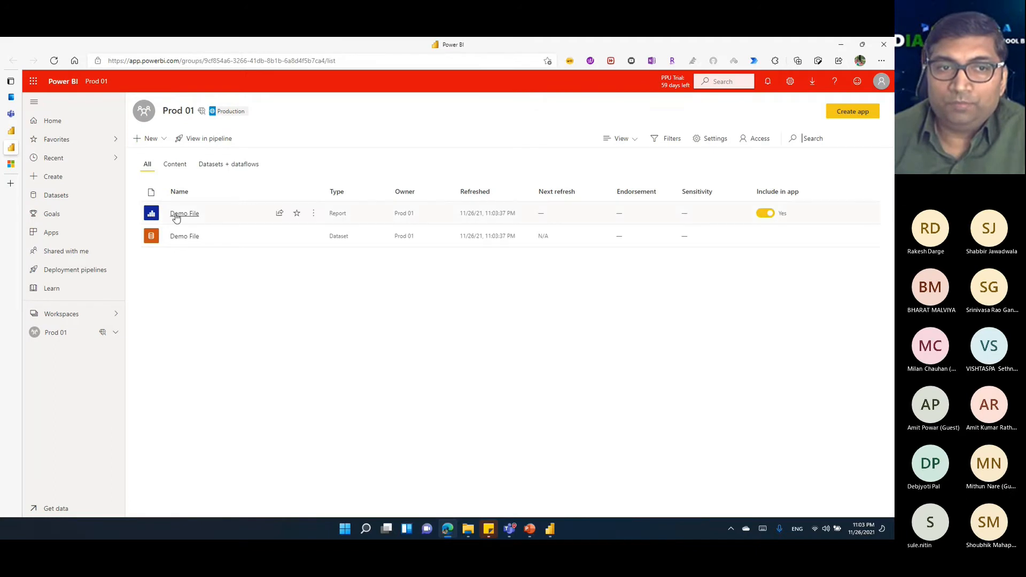
click(184, 213)
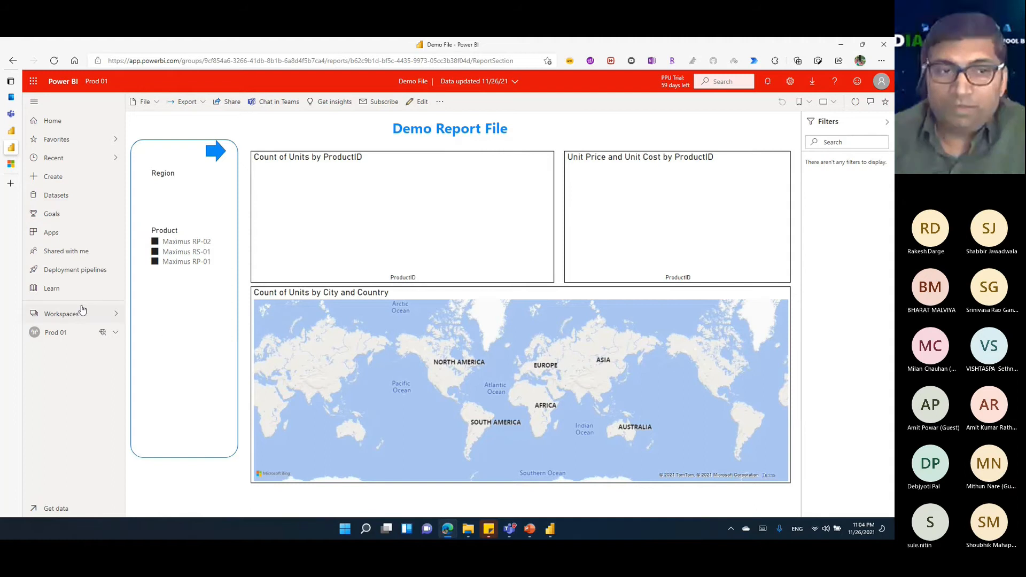
click(549, 529)
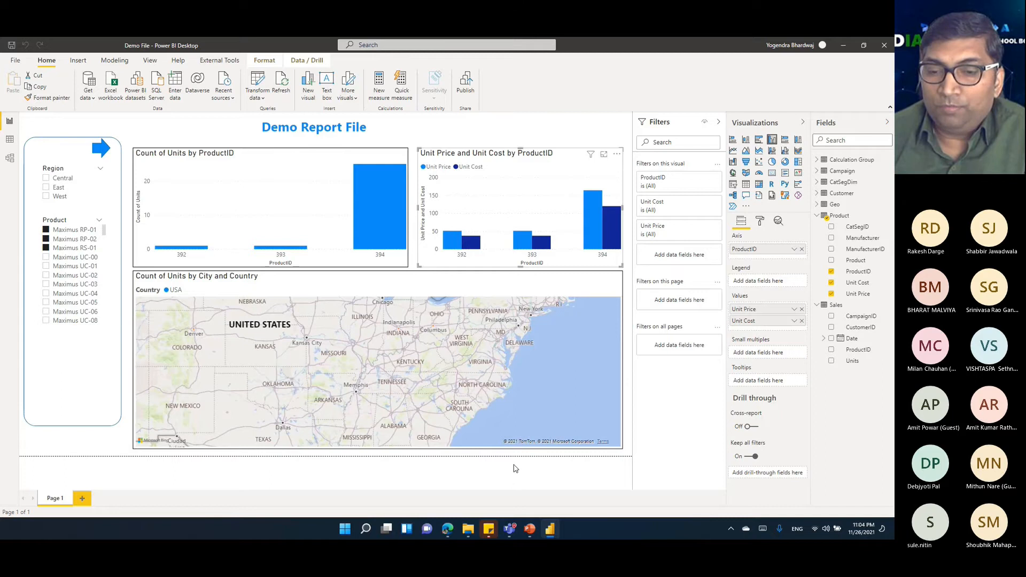
click(551, 530)
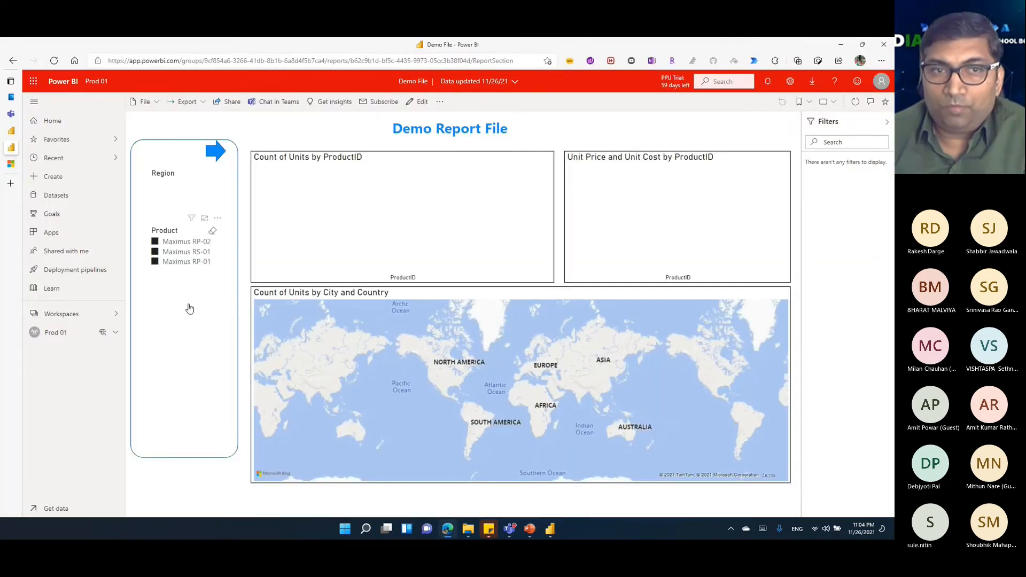
click(856, 104)
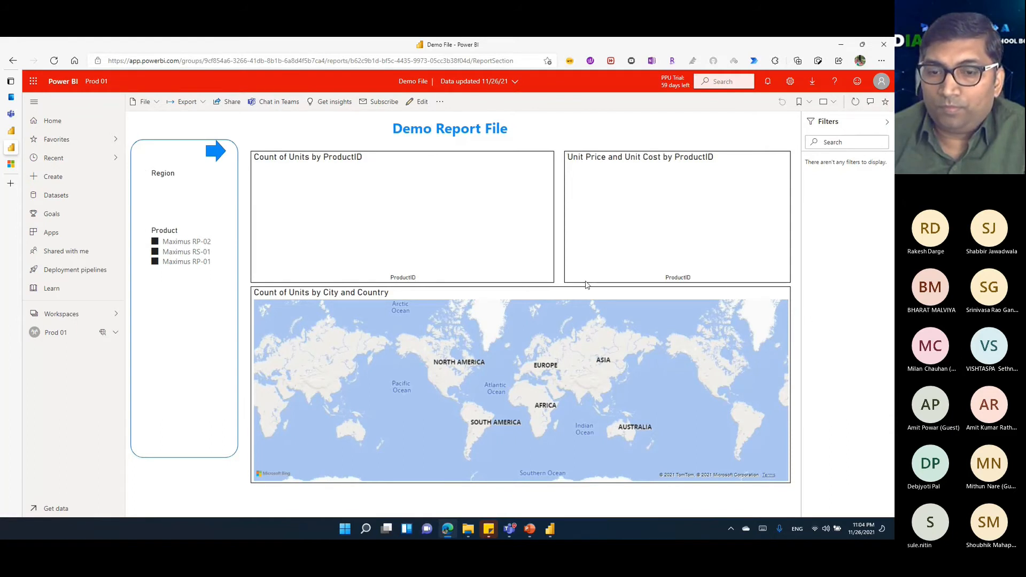
Switch to the Teams meeting, apply the selected video background, close the background settings and minimize the meeting window.
click(509, 529)
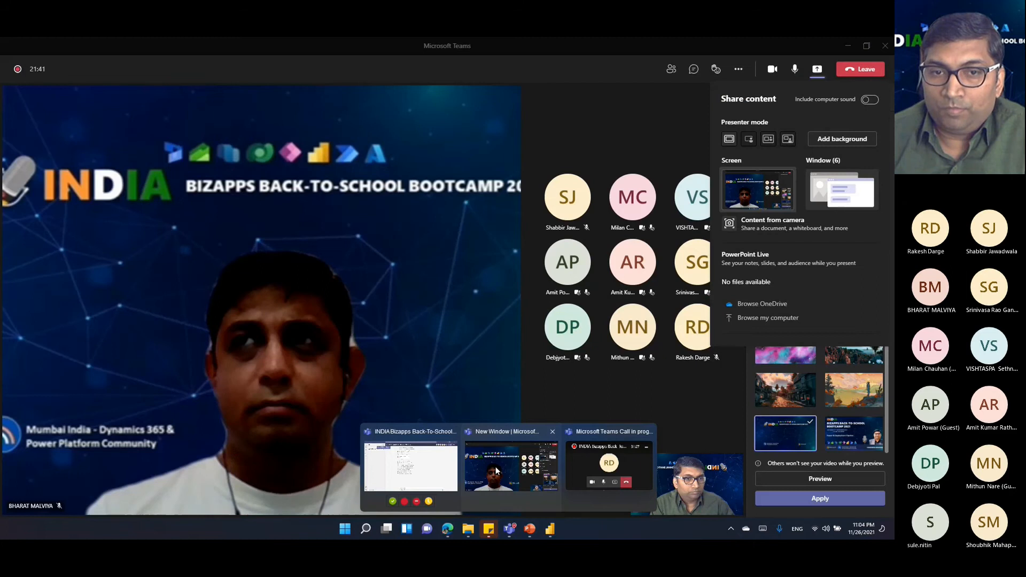
click(495, 466)
click(422, 323)
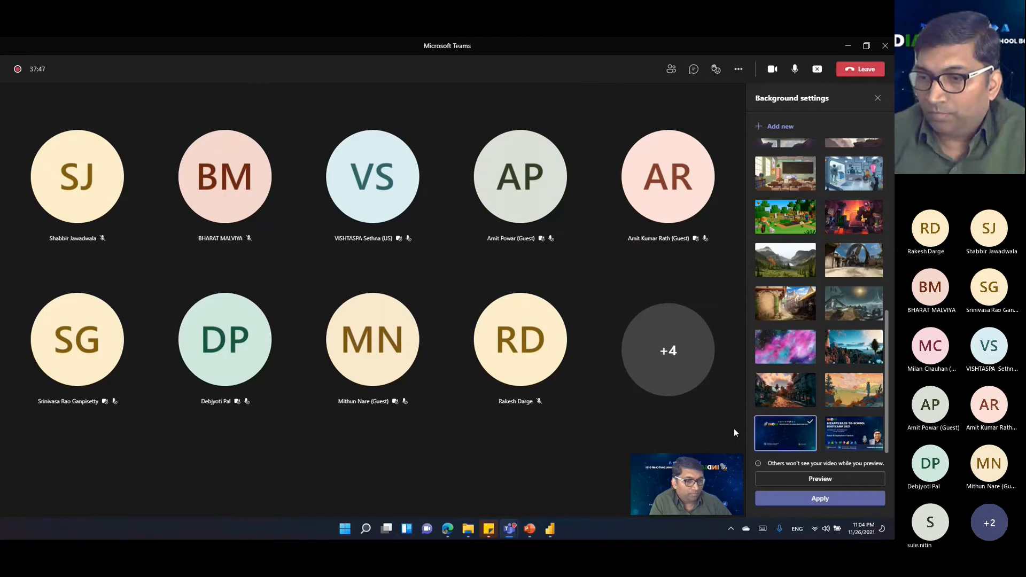
click(797, 500)
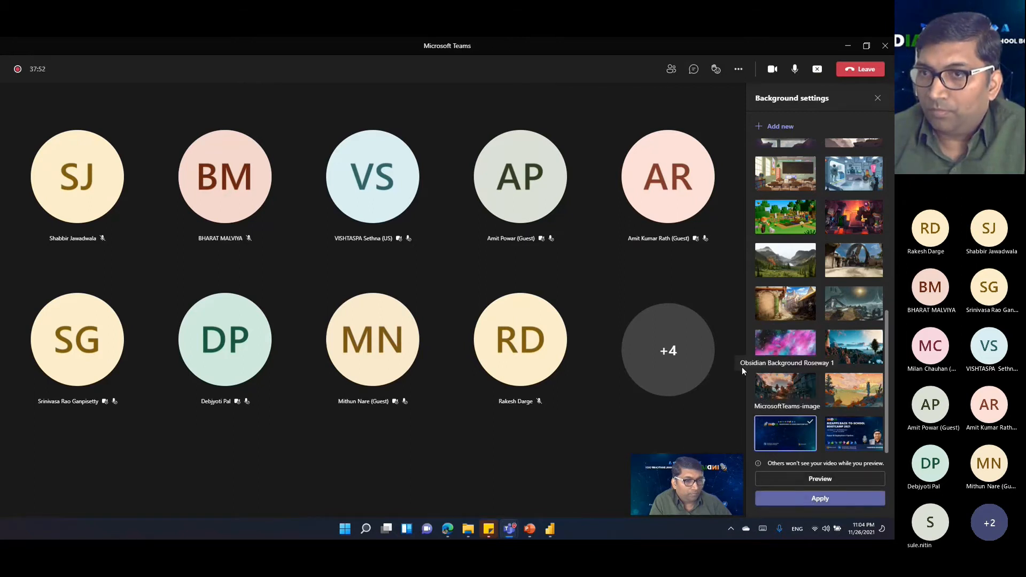
click(878, 98)
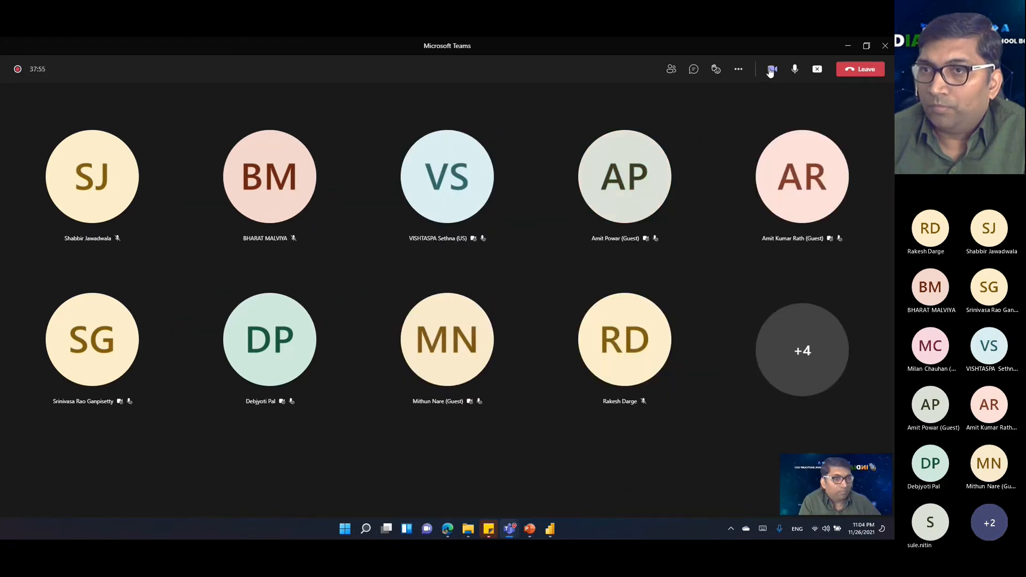
click(771, 70)
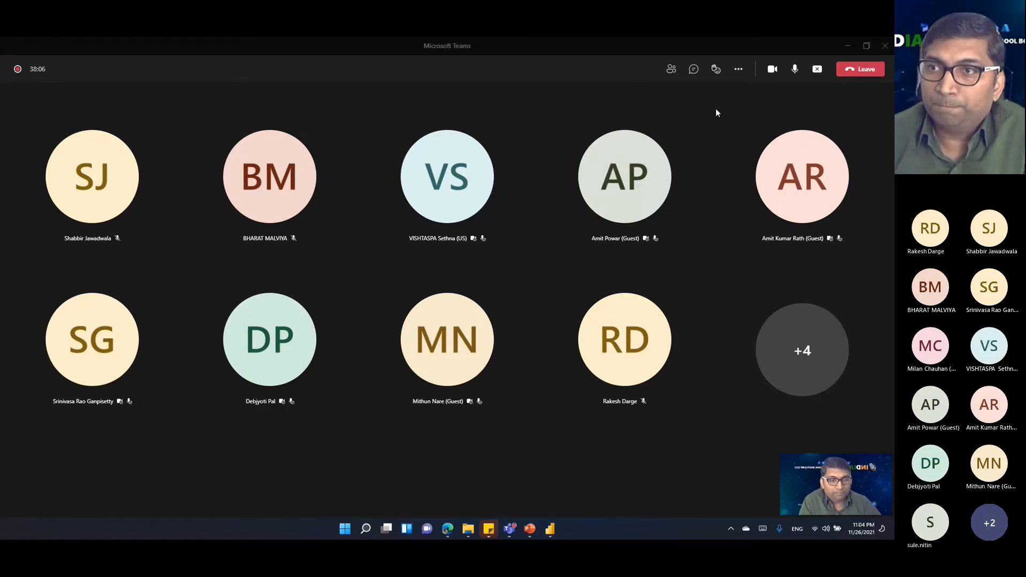
click(848, 46)
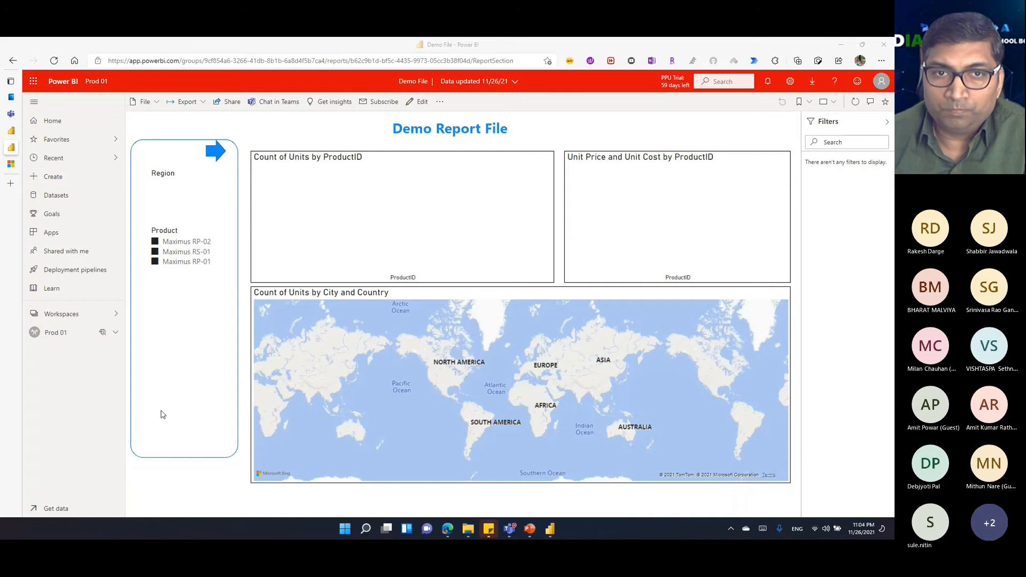
Refresh the Demo File dataset in the Prod 01 workspace and reopen the Demo File report.
click(855, 102)
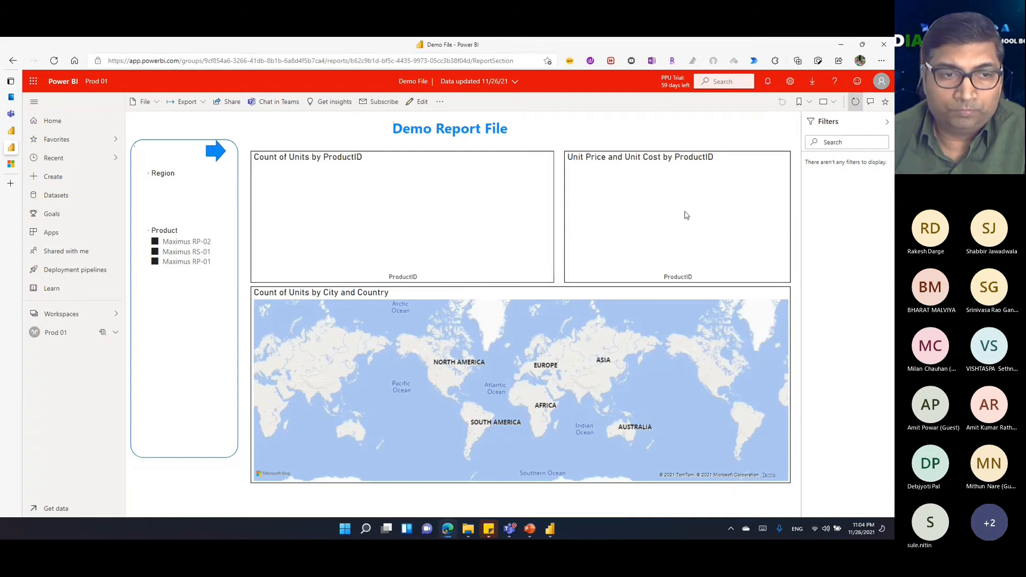
click(50, 332)
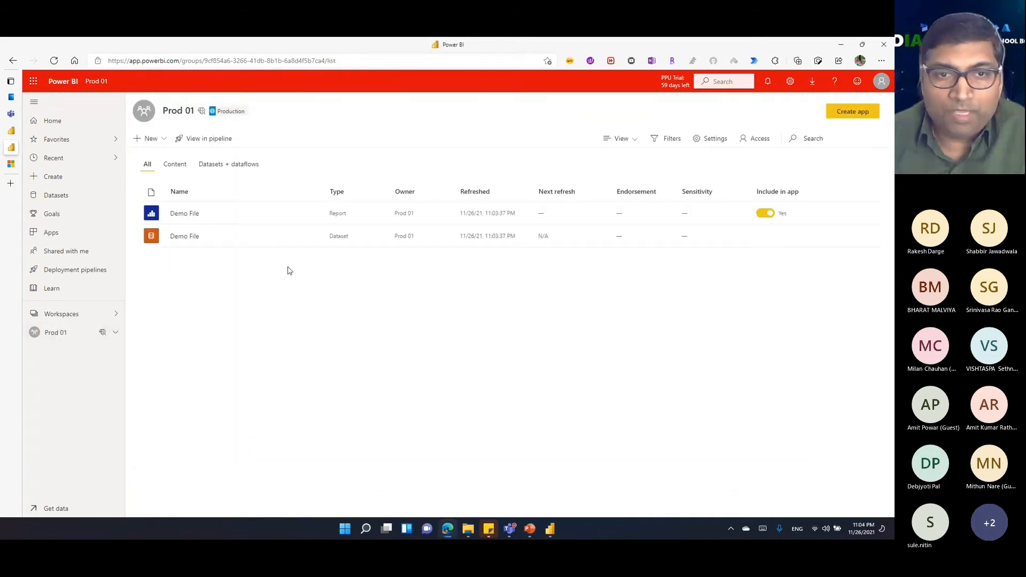
click(279, 237)
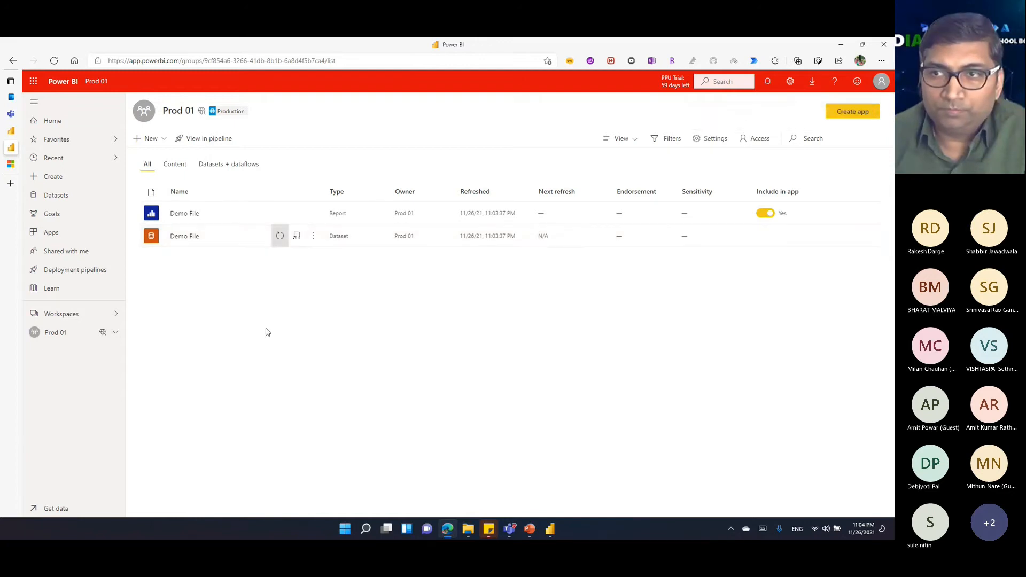
click(83, 318)
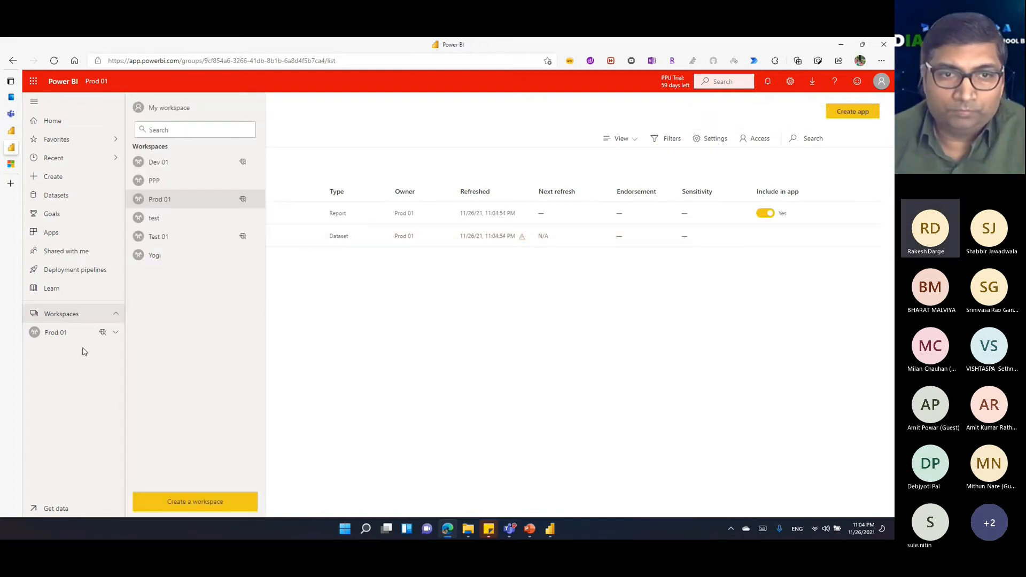
click(54, 334)
click(179, 214)
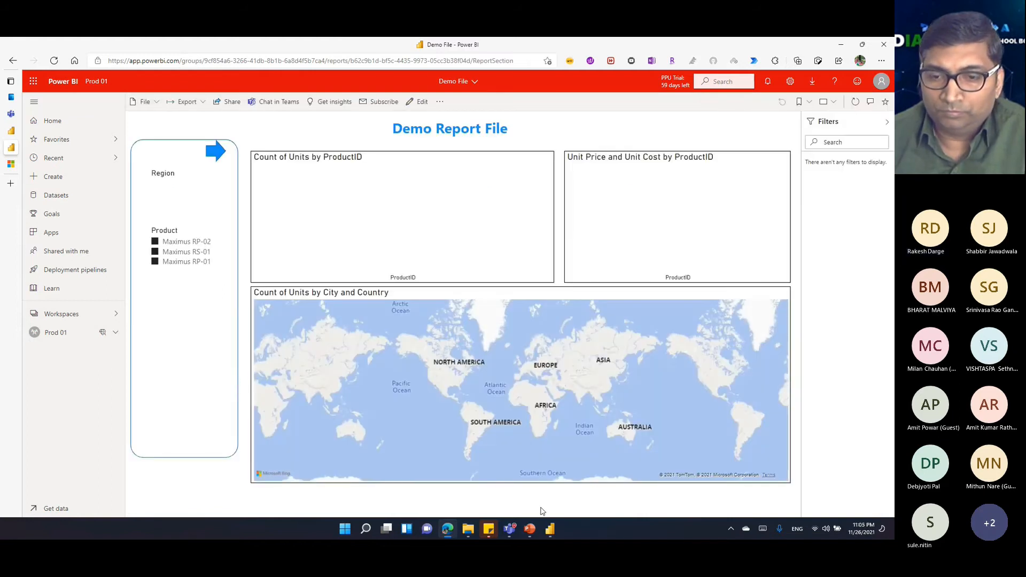
Switch to Power BI Desktop, add a new report page and place the Total Sales measure on it as a card.
click(557, 533)
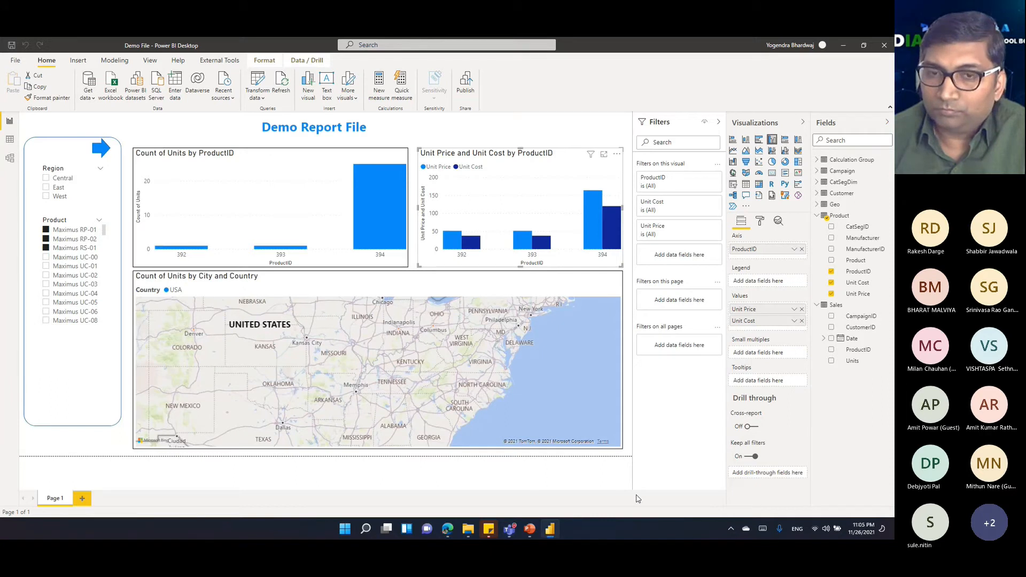
click(817, 161)
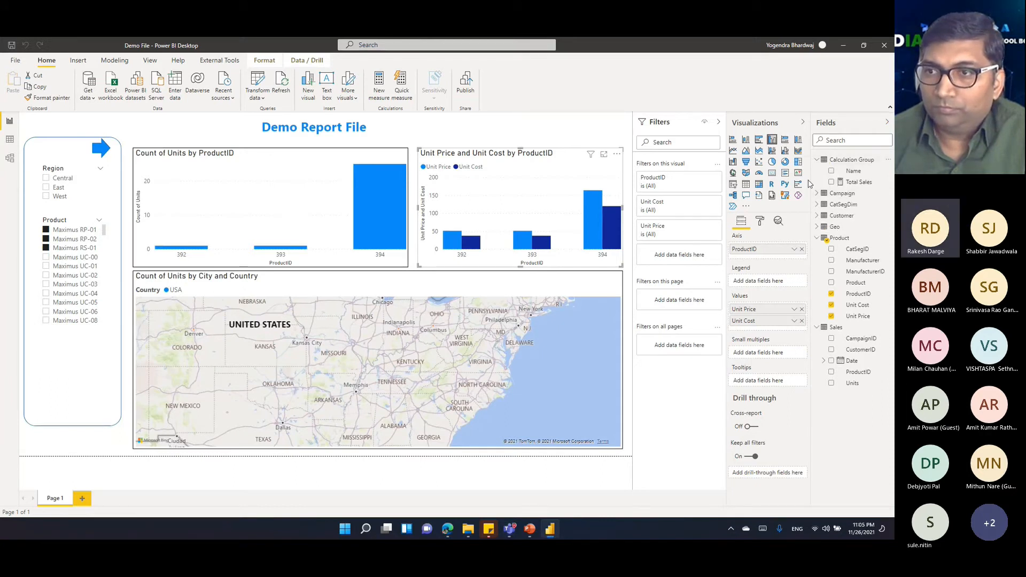
click(82, 499)
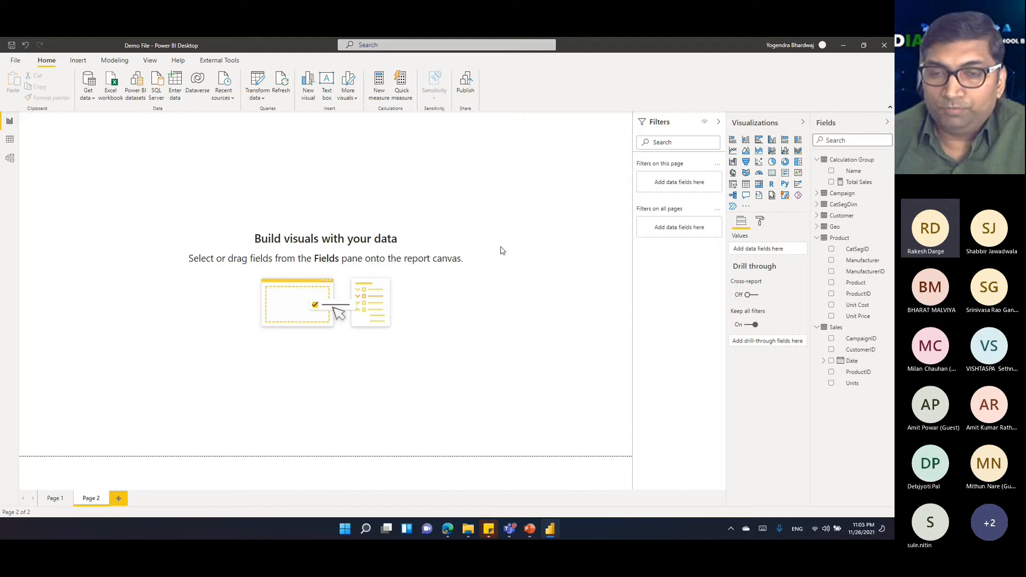
click(834, 182)
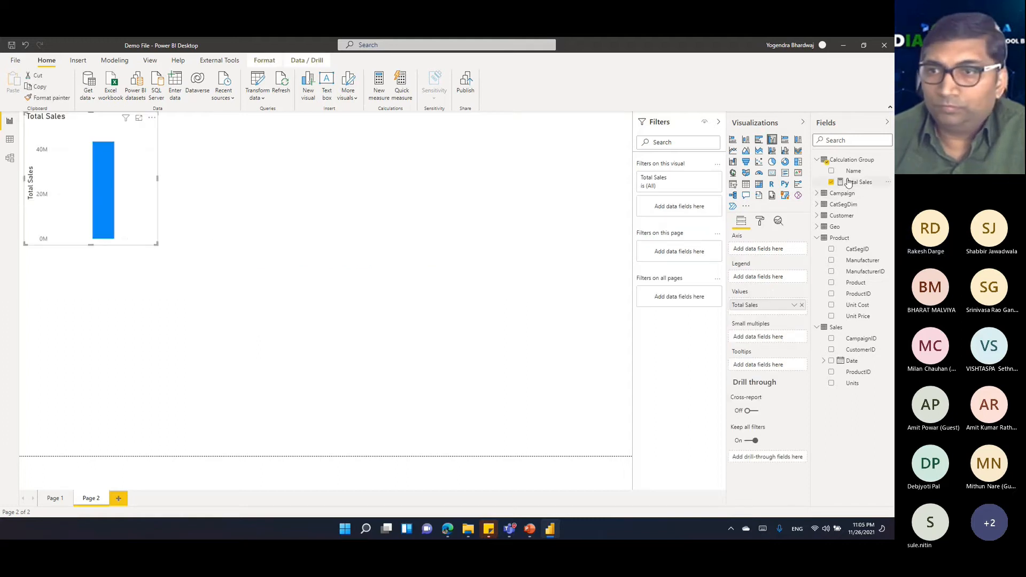
click(746, 185)
click(785, 172)
click(772, 172)
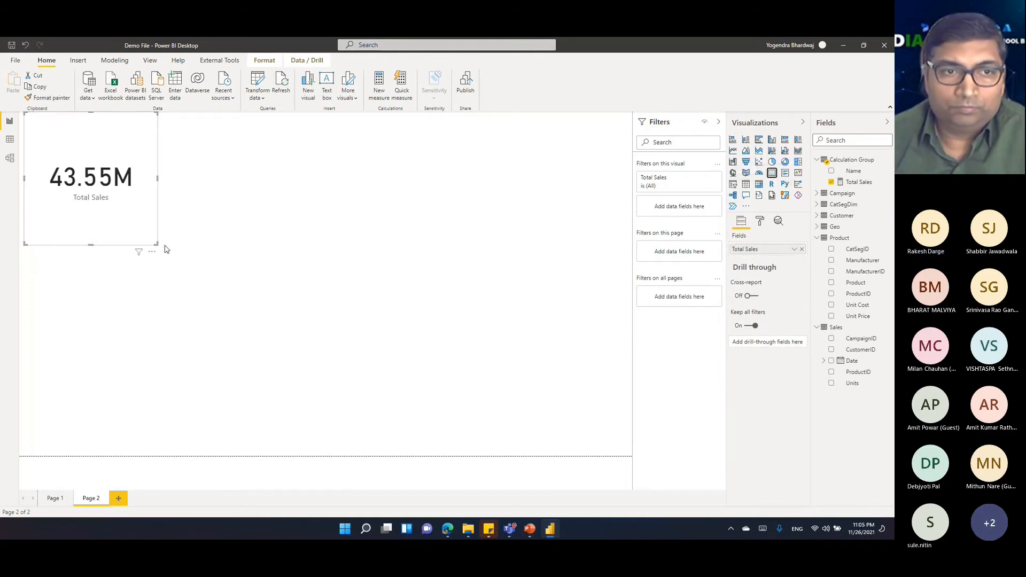
Enlarge the Total Sales card, move it to the middle of the page and set its data label display units to None.
drag(155, 243, 382, 323)
drag(303, 298, 451, 371)
click(760, 221)
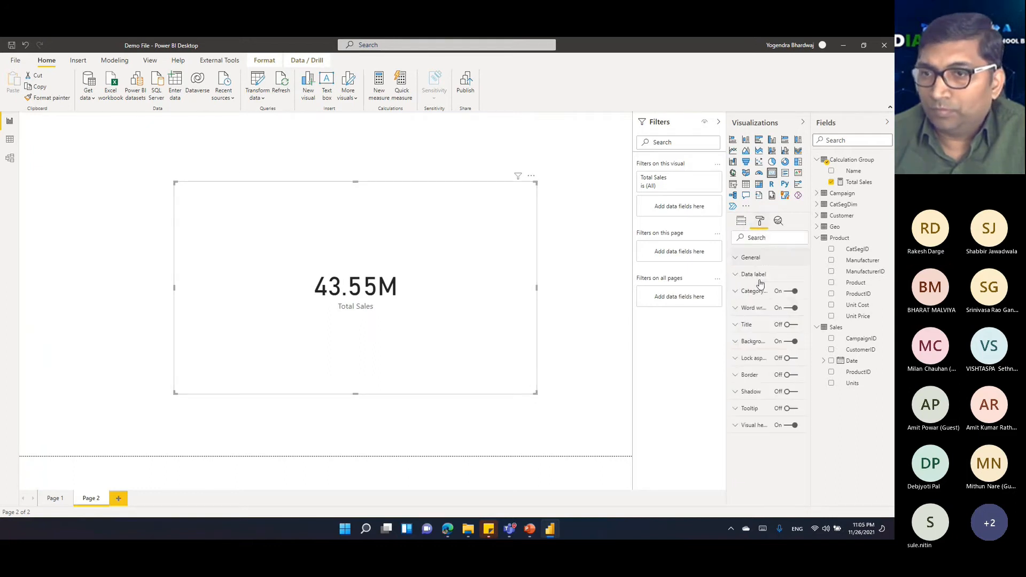
click(751, 274)
click(767, 332)
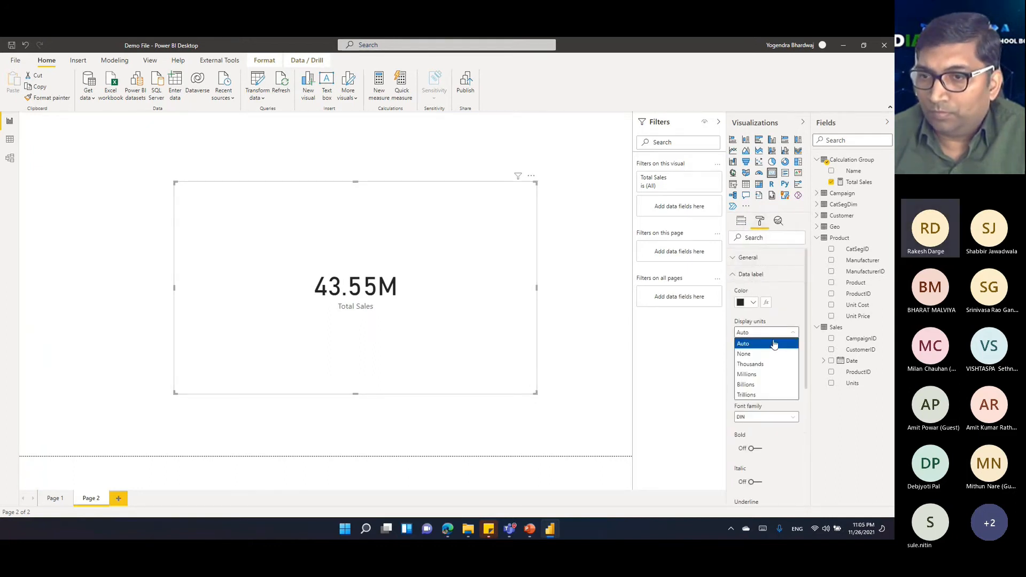
click(775, 353)
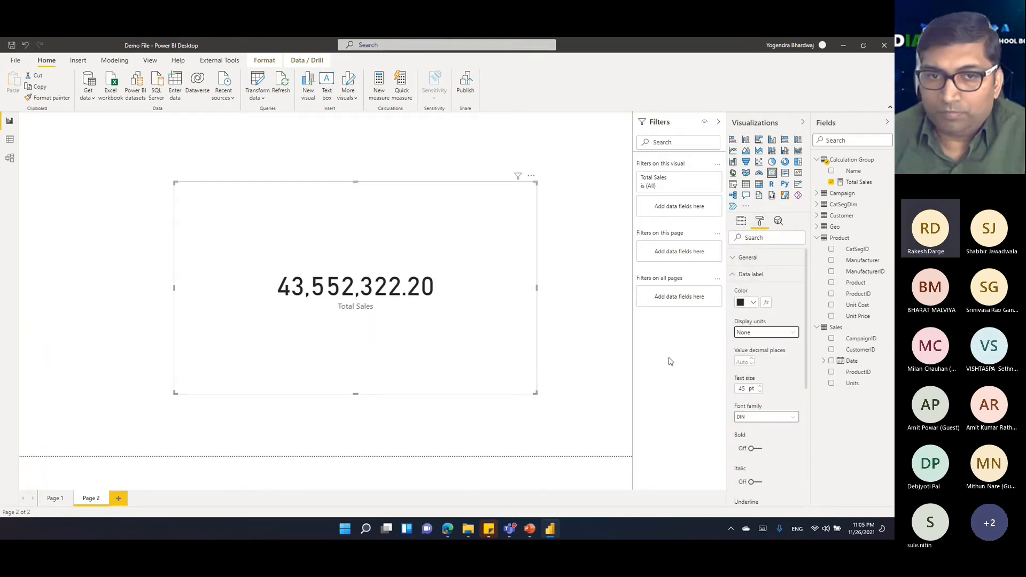
click(581, 326)
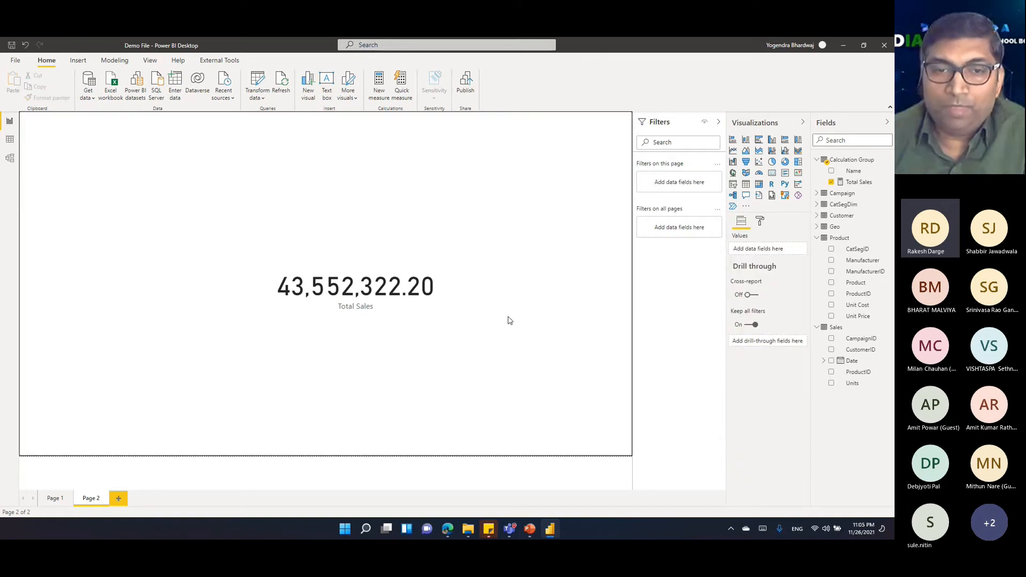
Show Page 1 of the report, switch to the browser and open the list of deployment pipelines.
click(55, 499)
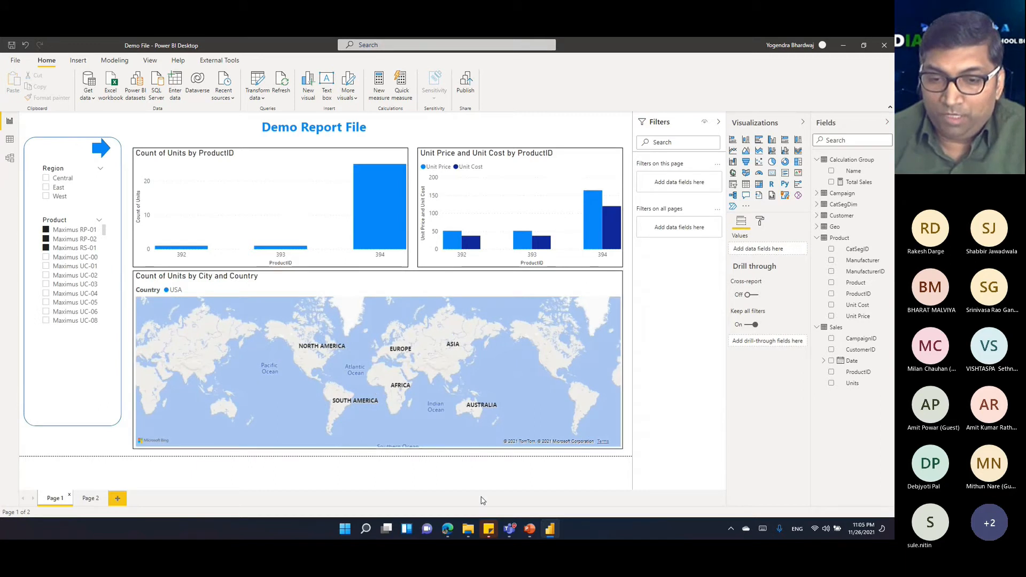
click(447, 529)
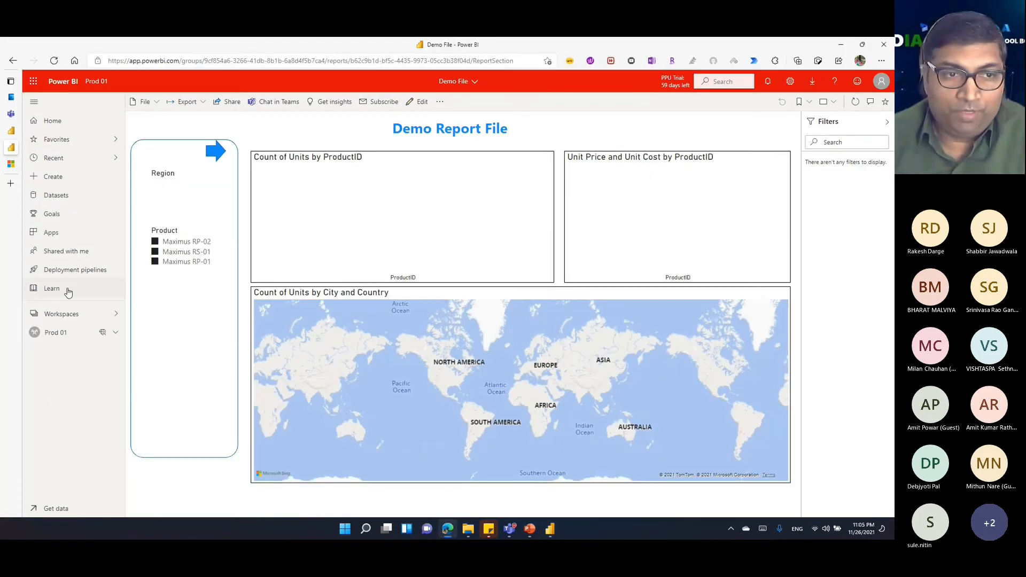
click(63, 271)
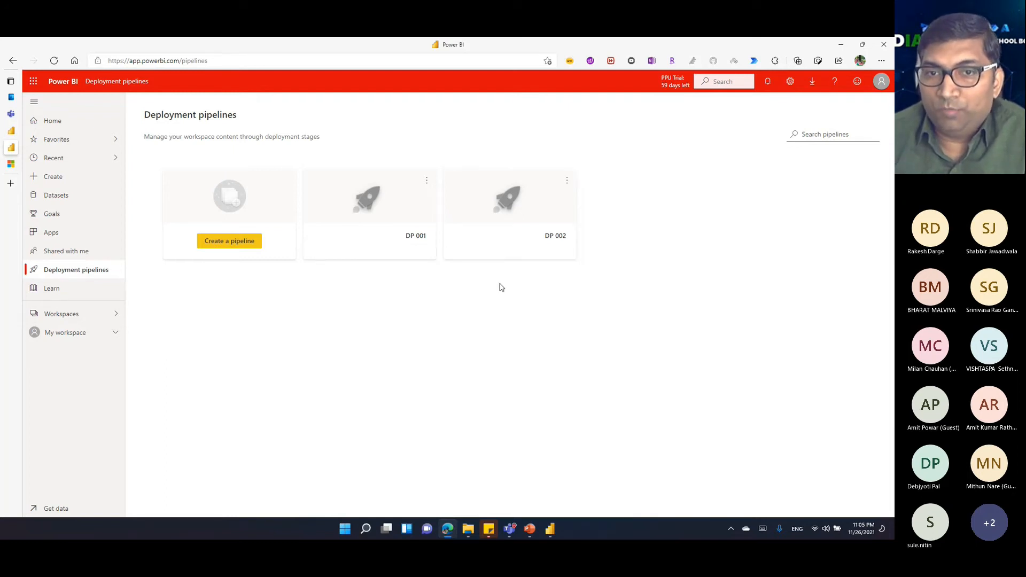
Switch to the PowerPoint presentation, review the Knowledge Sharing slide on key developer challenges and minimize the presentation.
click(553, 532)
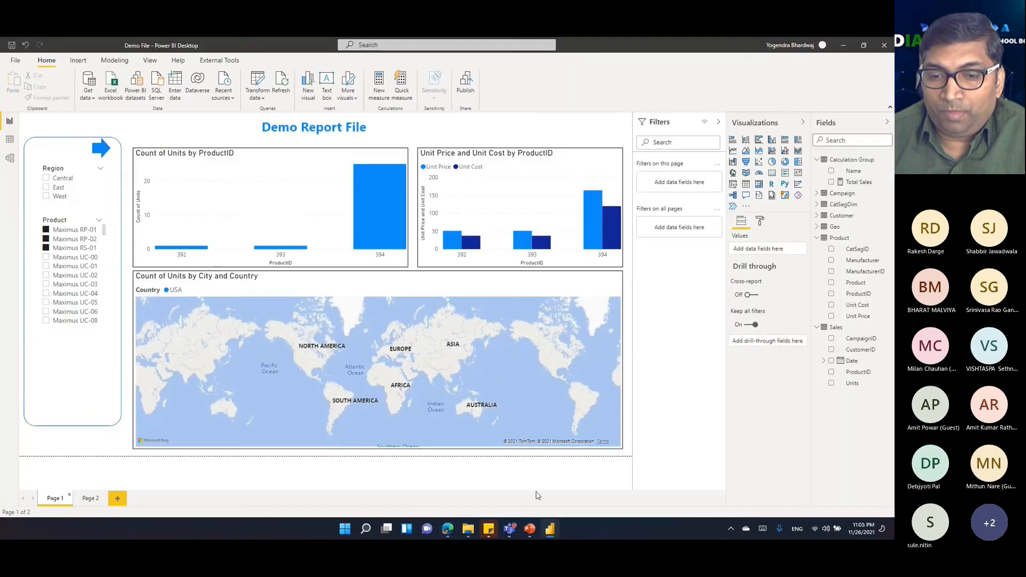
click(532, 531)
scroll(316, 276, down, 1)
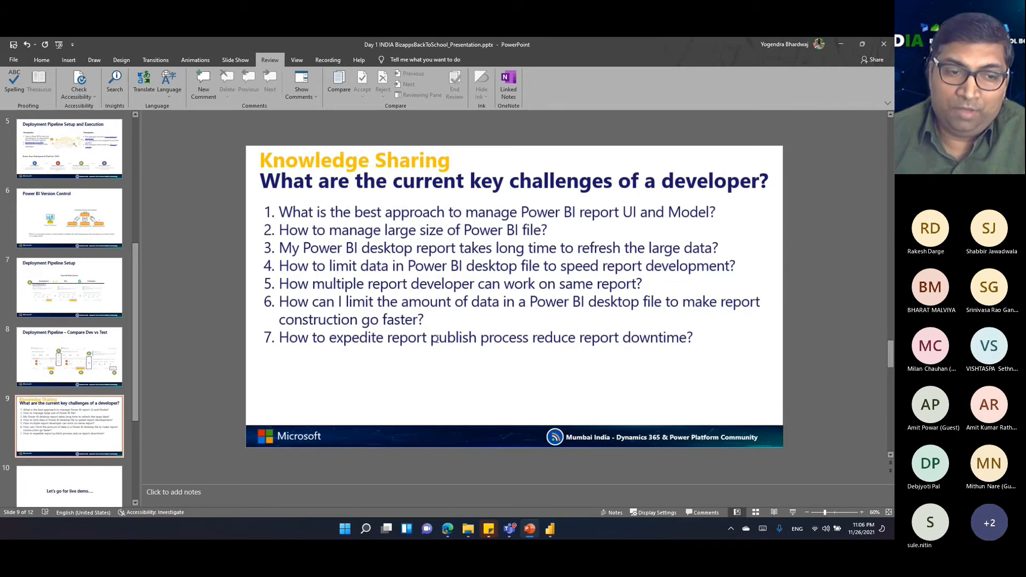
click(840, 46)
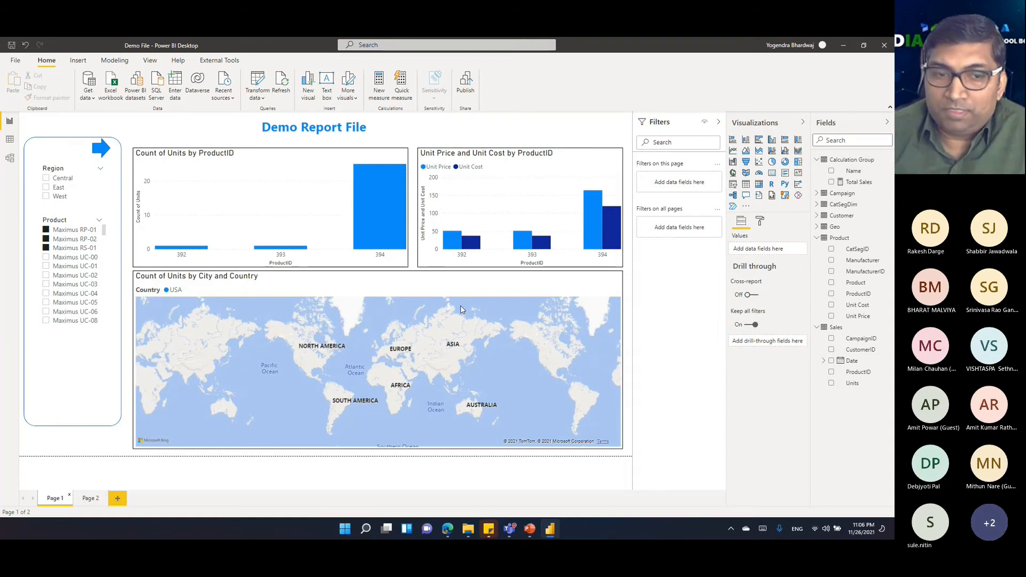
Show Page 2, save the report changes and publish the file to the Dev 01 workspace, replacing the existing Demo File dataset.
click(90, 499)
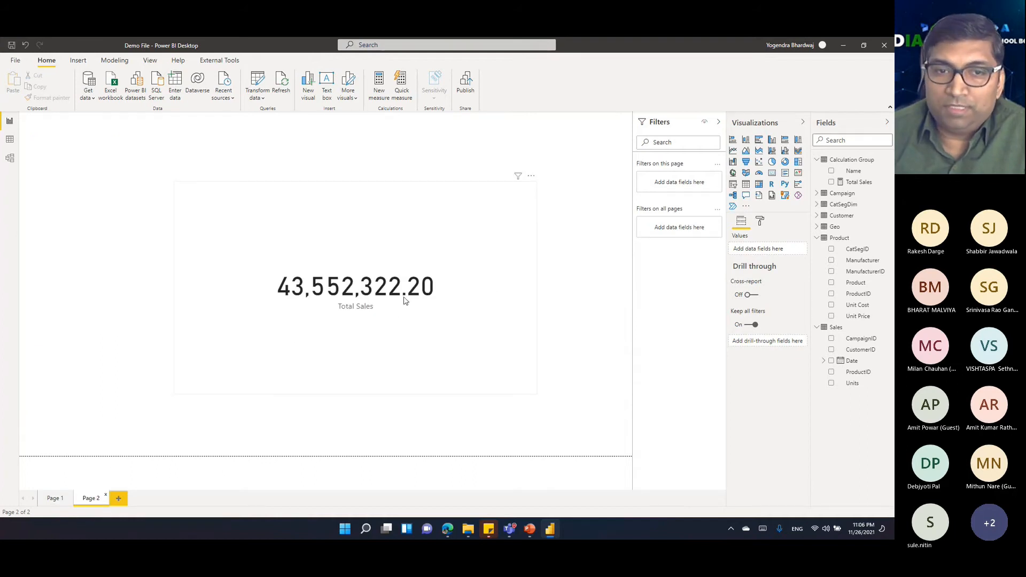
click(465, 85)
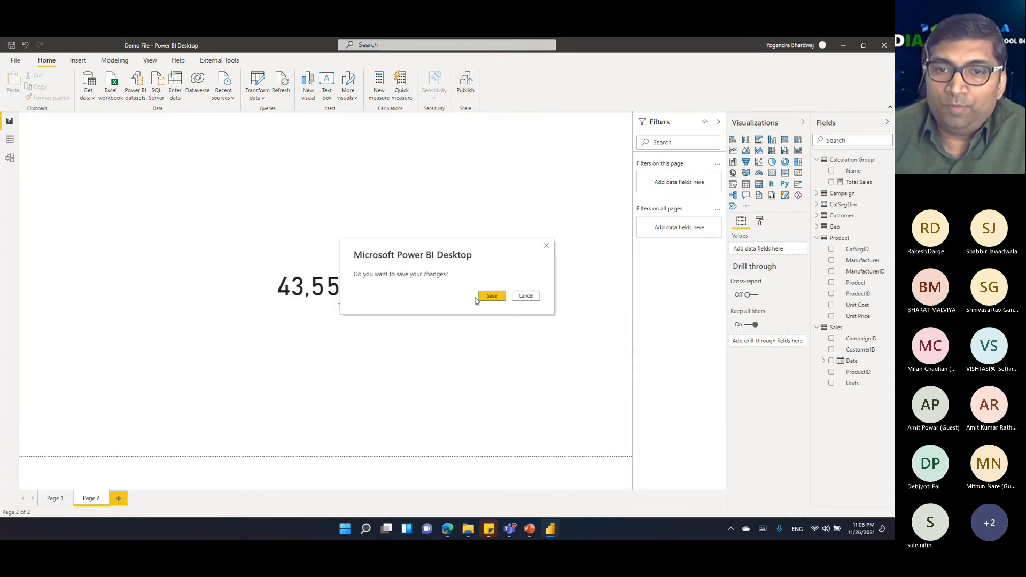
click(492, 297)
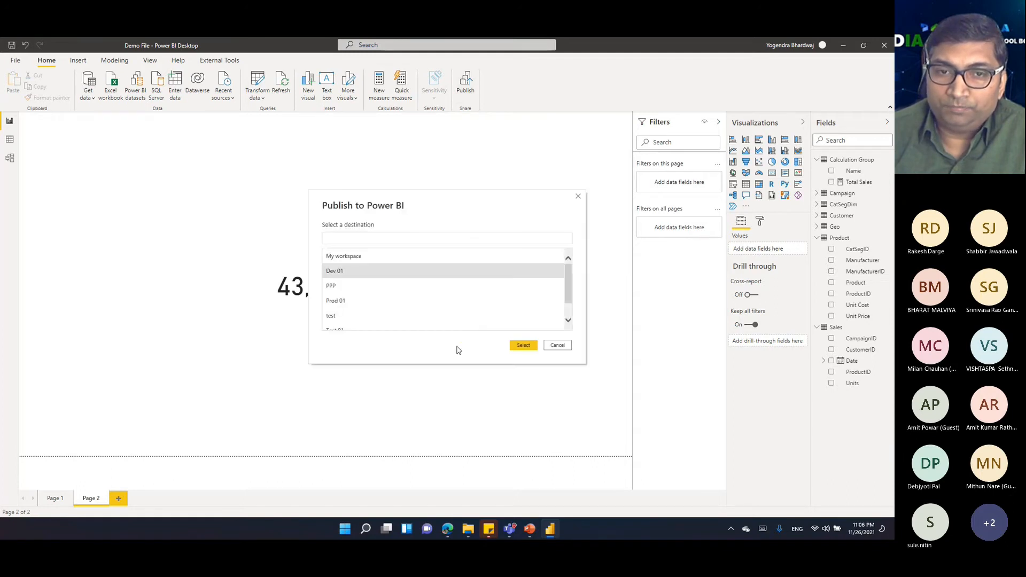
click(512, 346)
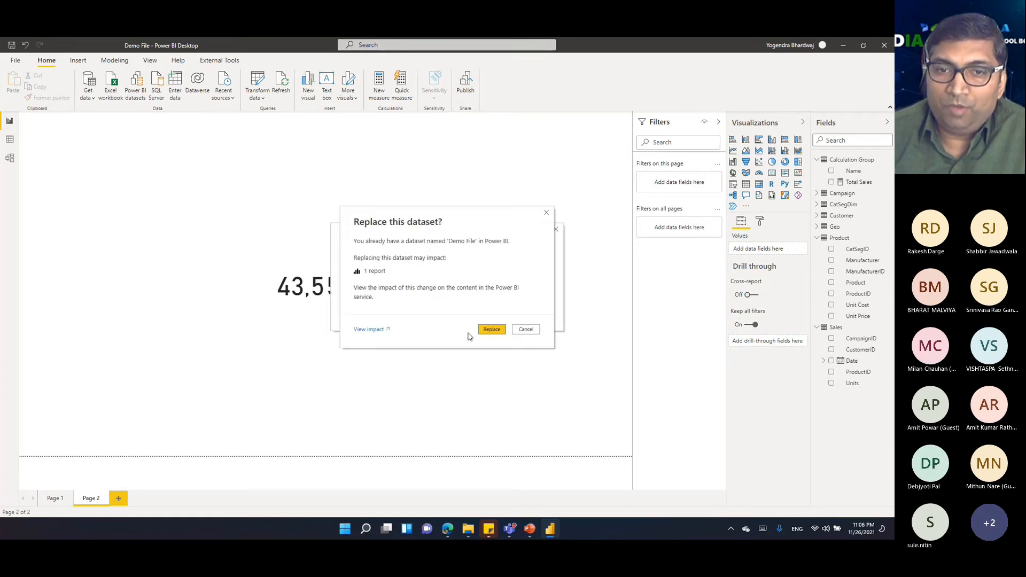
click(492, 329)
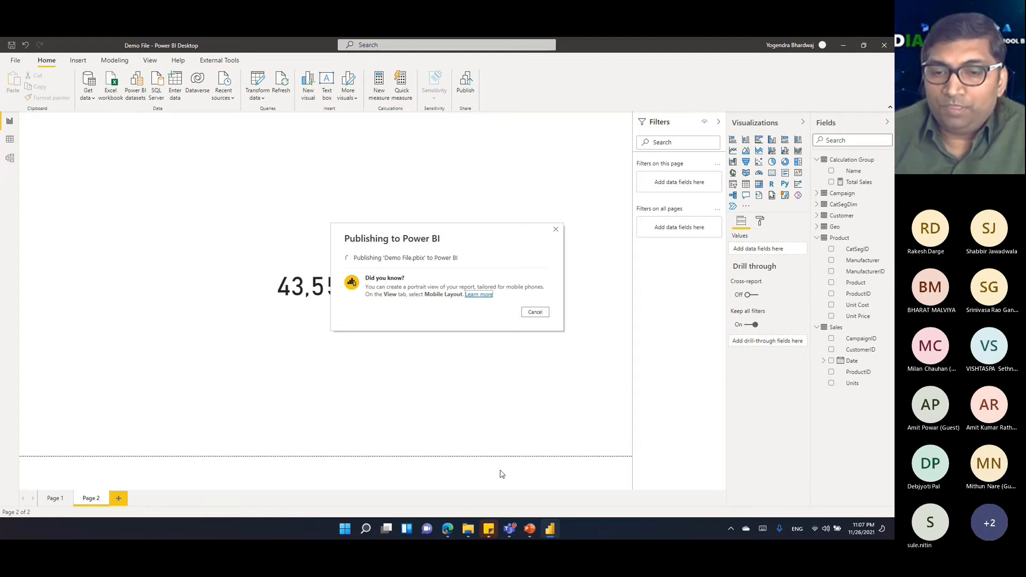
Switch to the browser, open the Demo File report in the Dev 01 workspace, reload it and view Page 2.
click(448, 529)
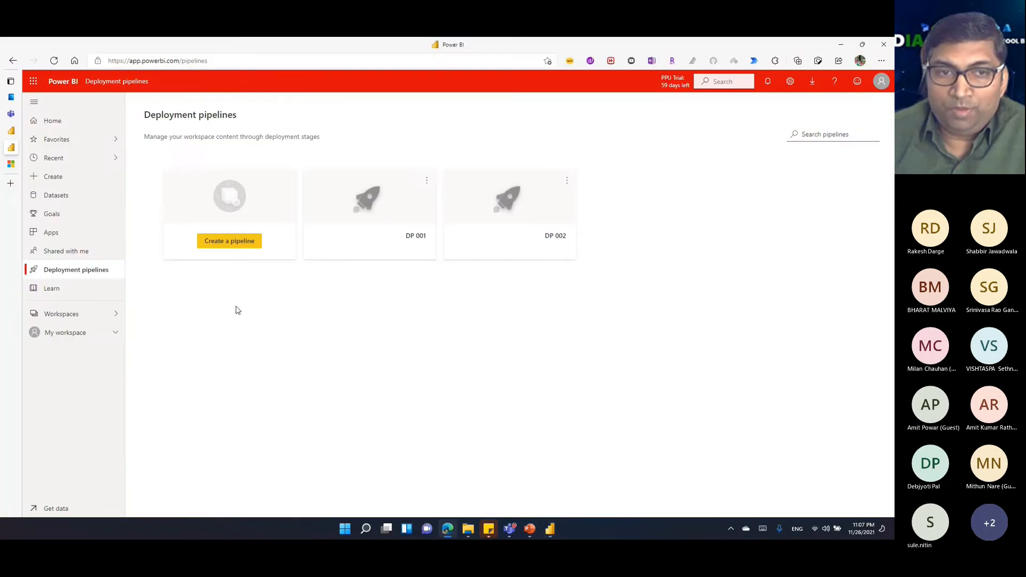
click(83, 316)
click(168, 165)
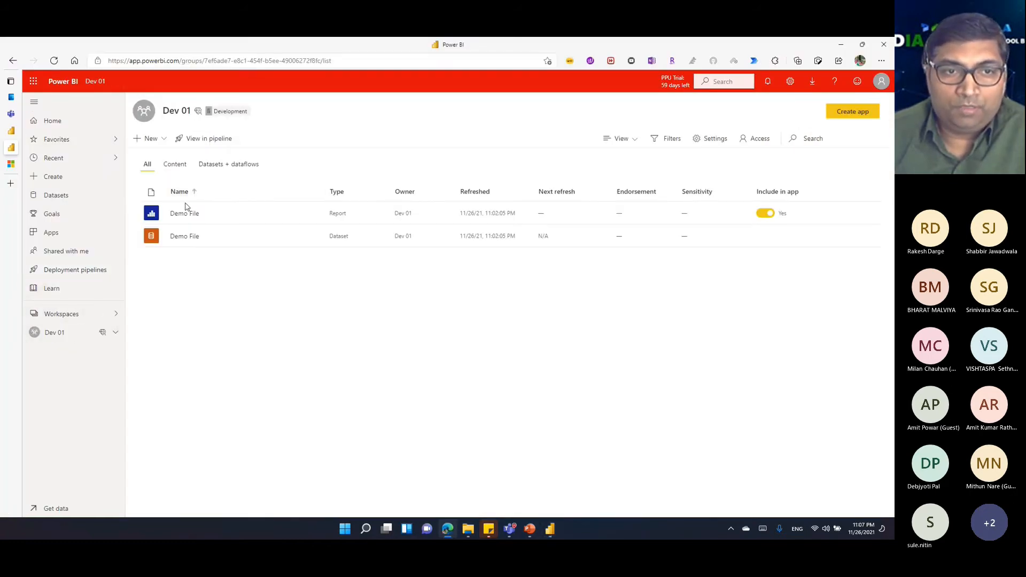
click(185, 215)
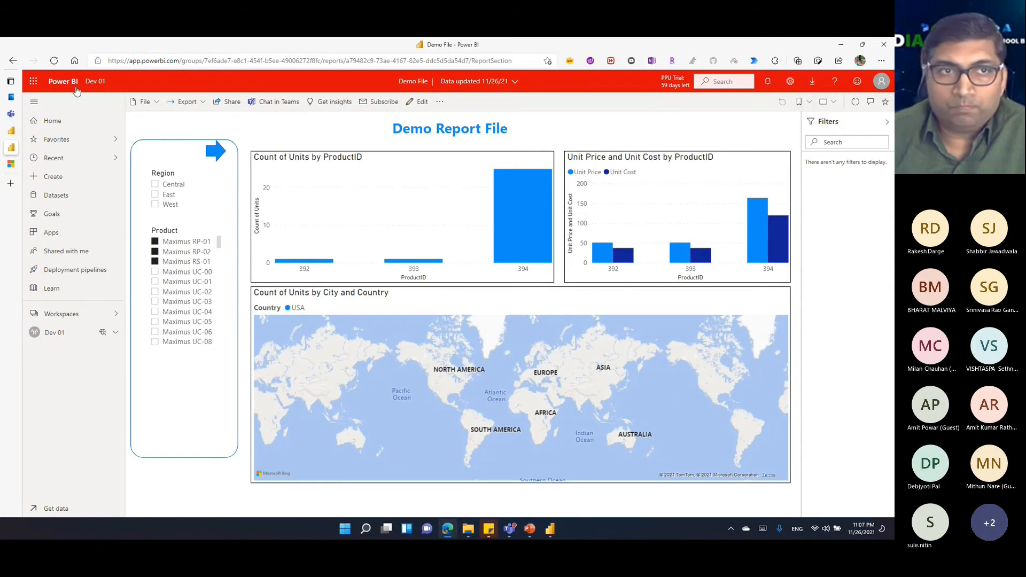
click(54, 60)
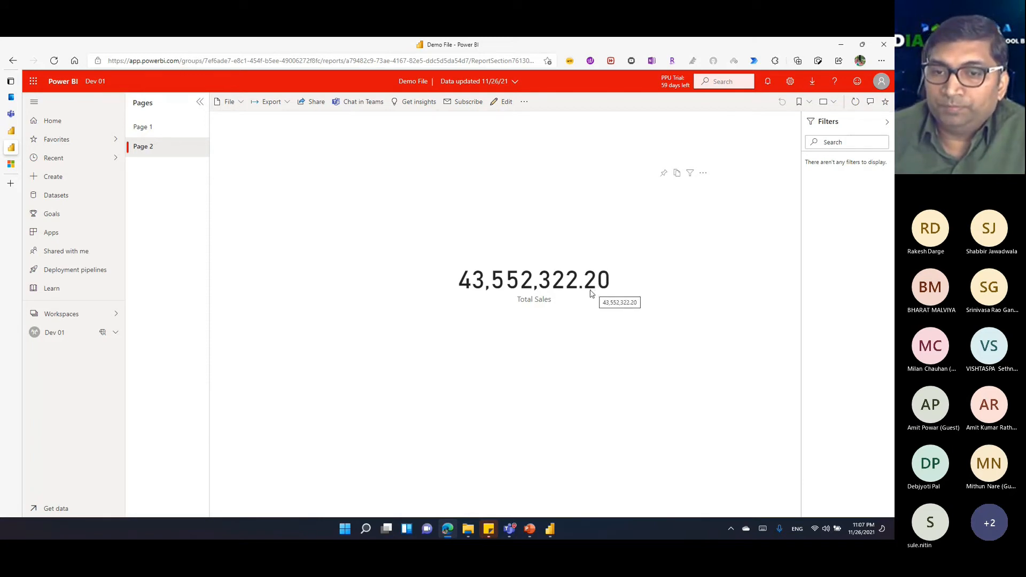
Back in Power BI Desktop, set the Total Sales measure's decimal places to 0 and save the file.
click(550, 529)
click(536, 339)
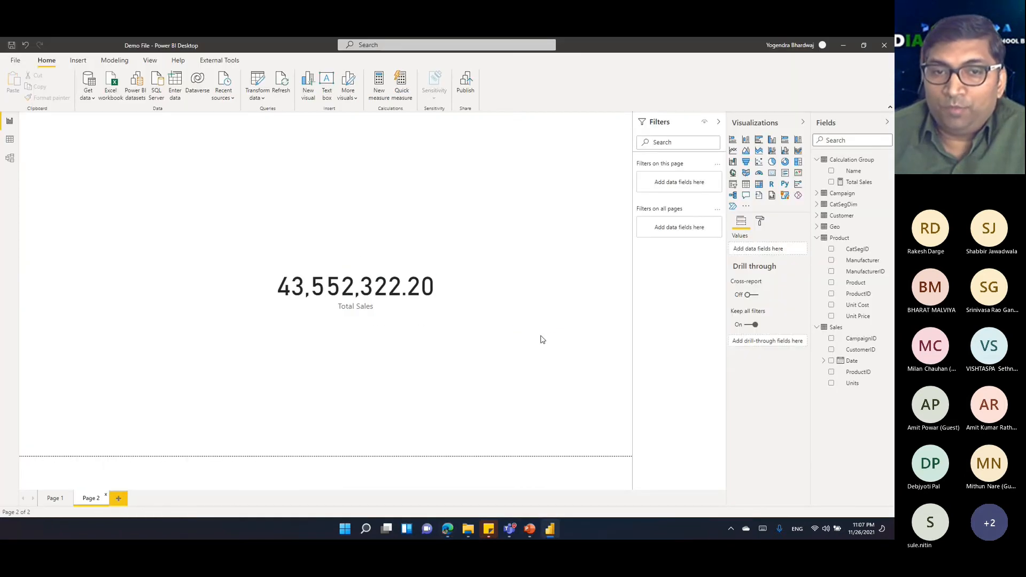
click(402, 294)
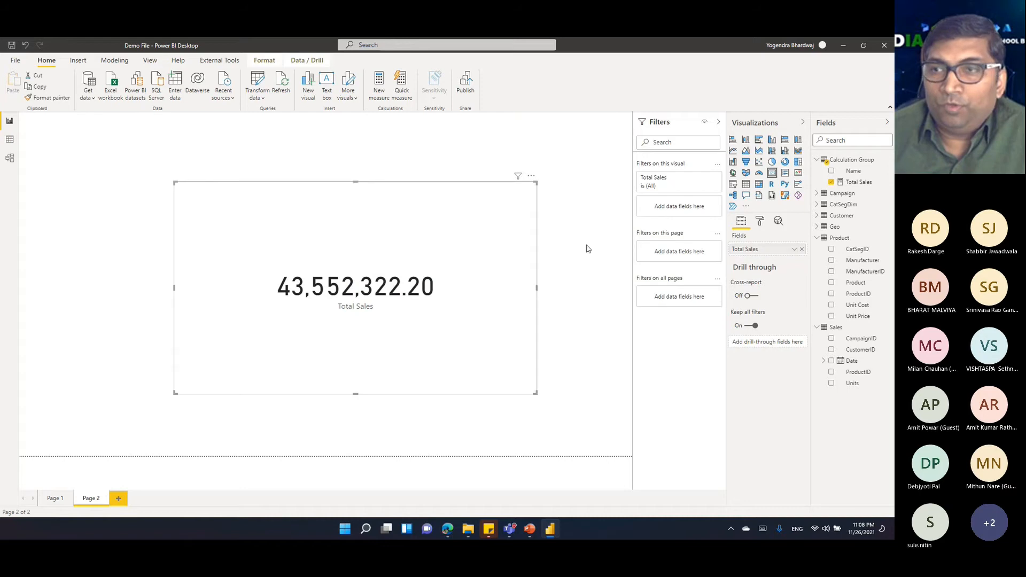
click(856, 182)
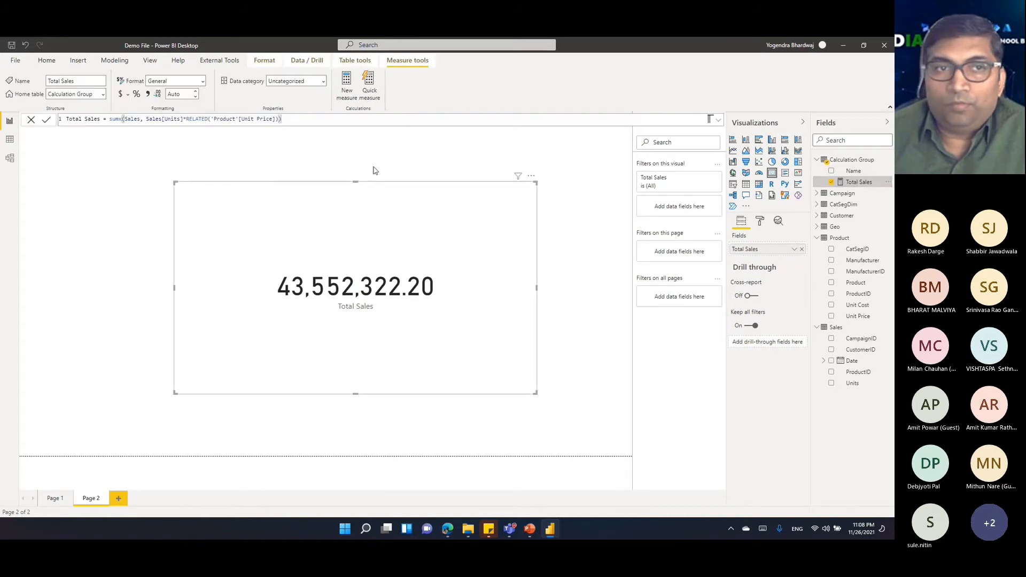
click(178, 94)
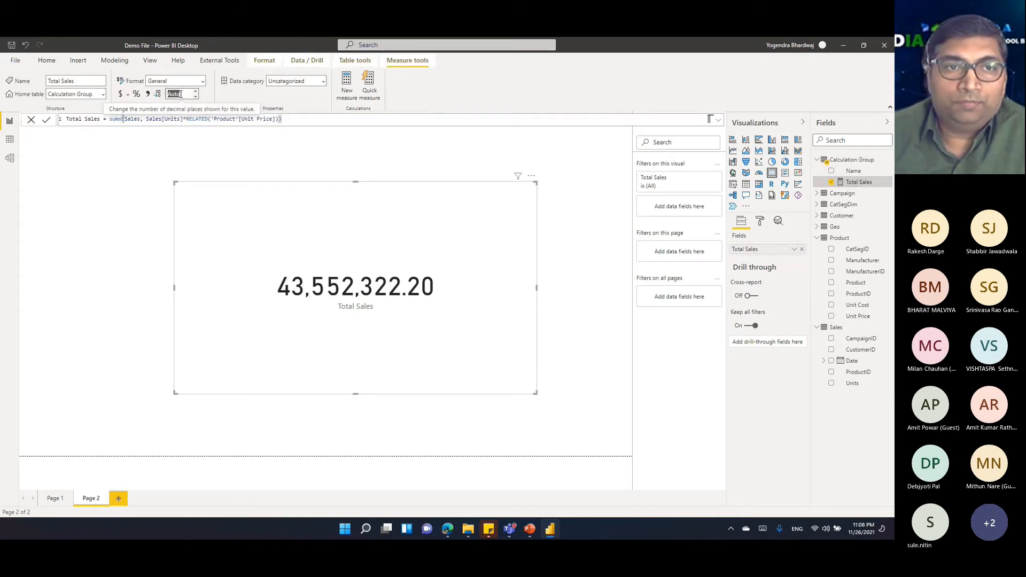
text(0)
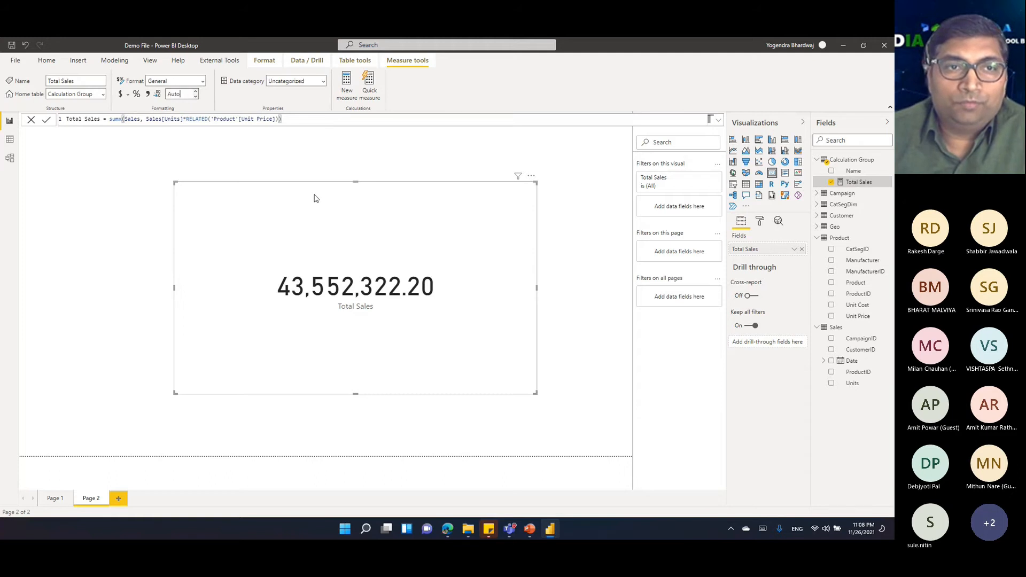
text(0)
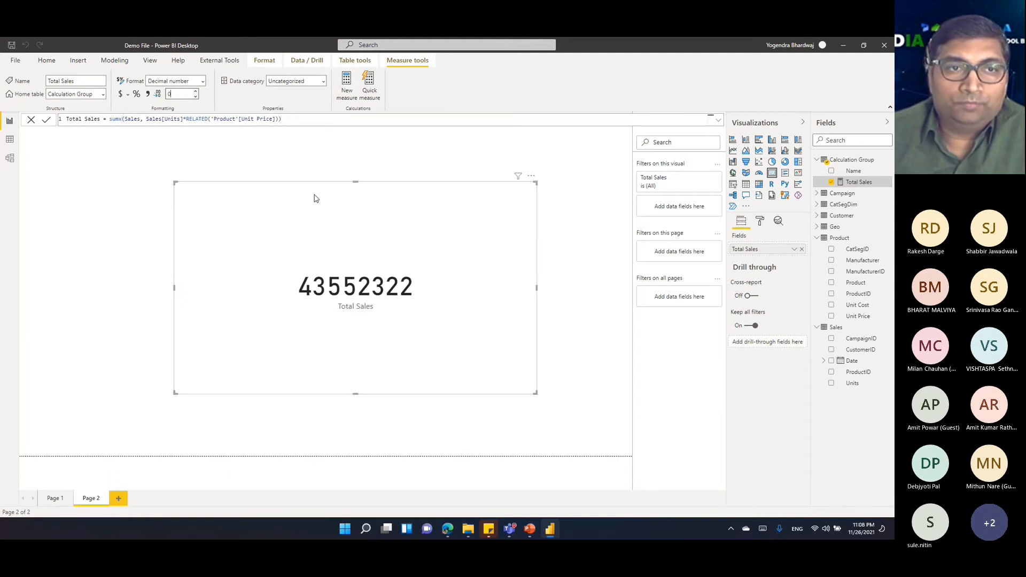
click(99, 330)
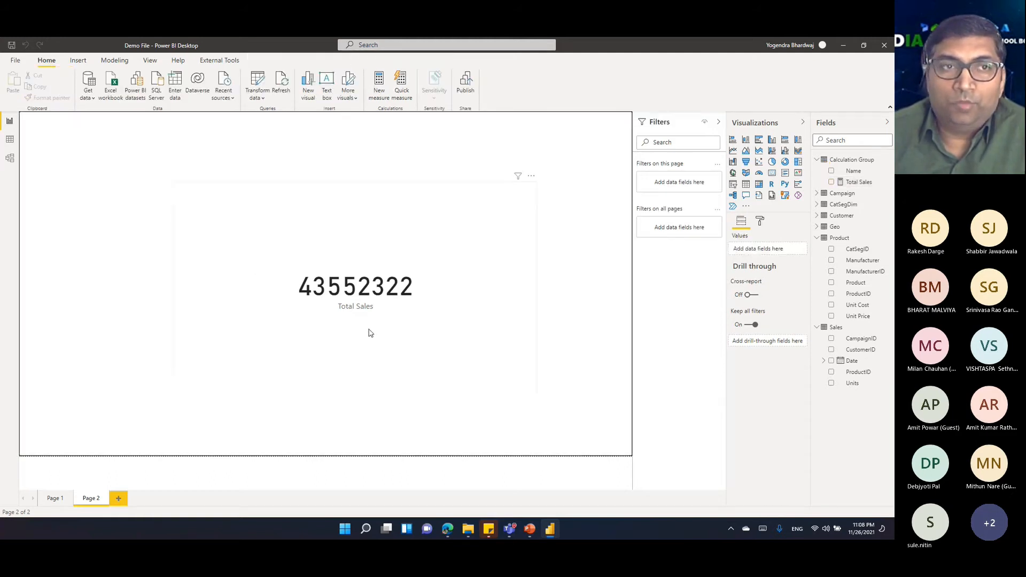
click(12, 46)
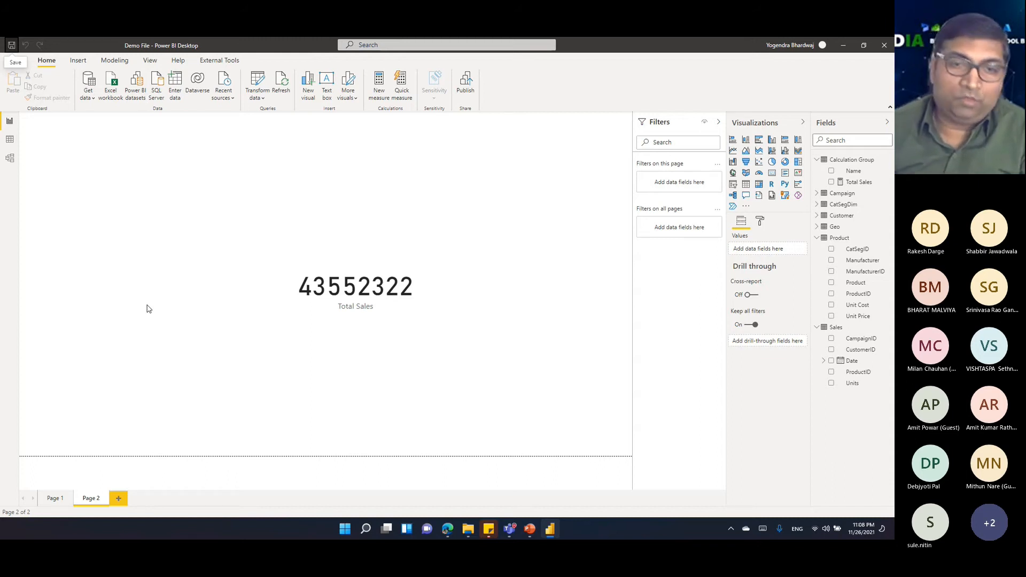
Show the installed external tools in Power BI Desktop and launch the PowerBI tips Business Ops application from Windows search.
click(223, 62)
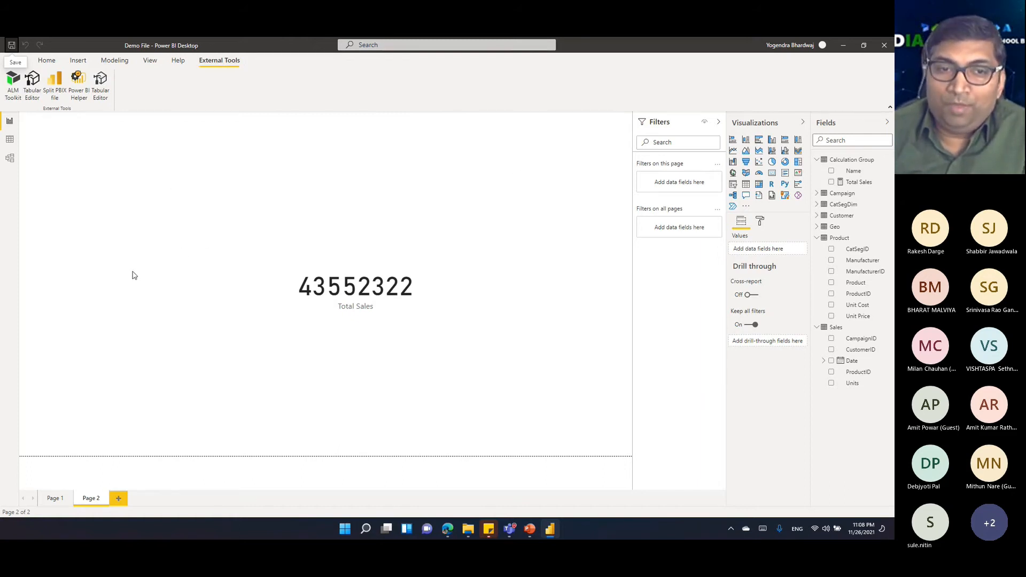
click(292, 208)
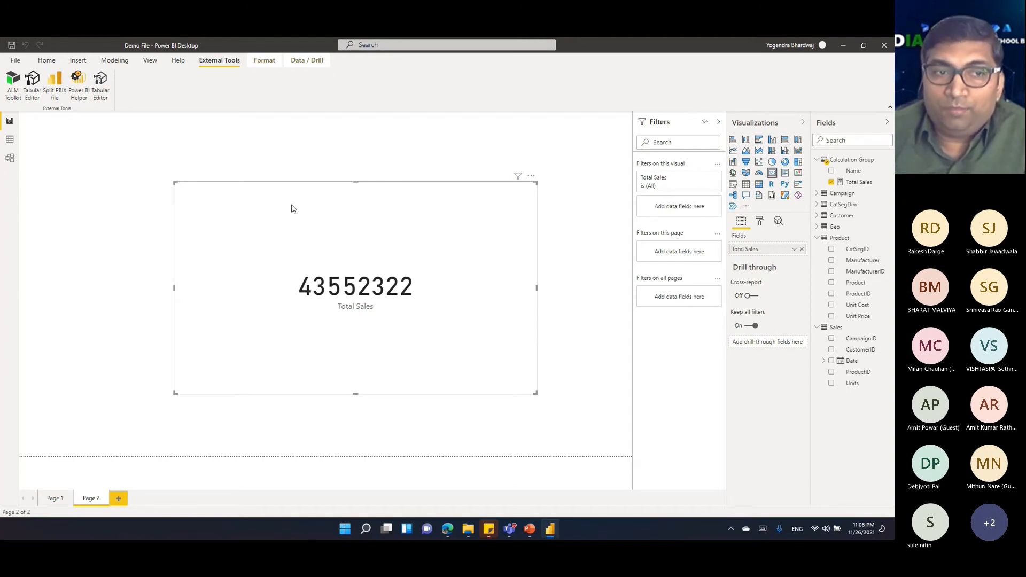
click(366, 529)
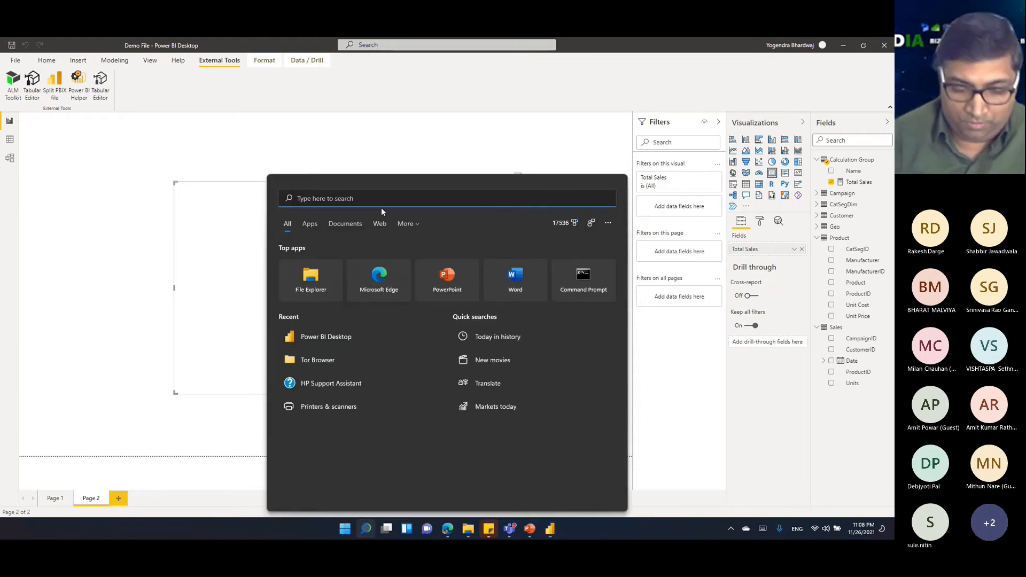
text(power)
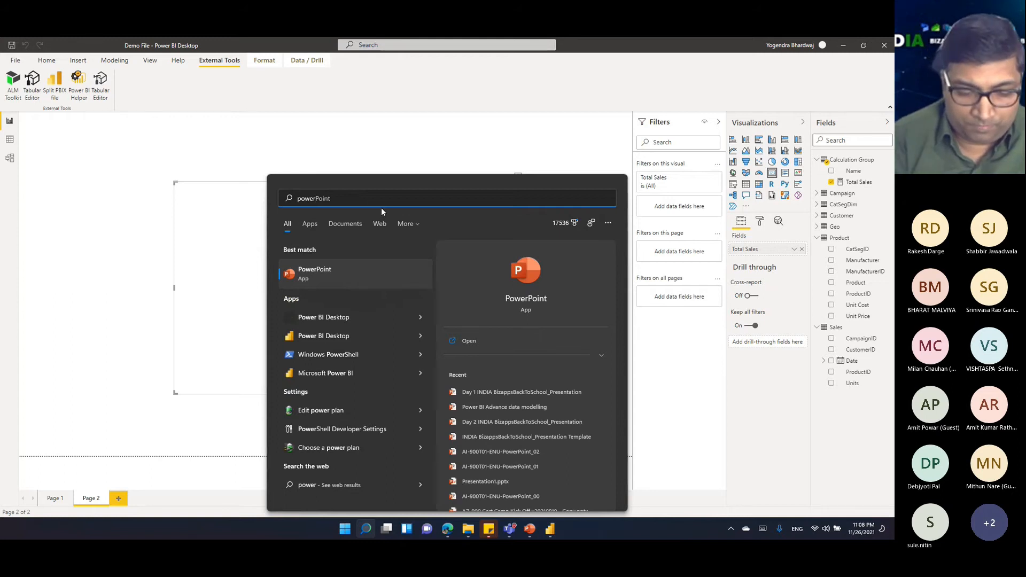
text(bi)
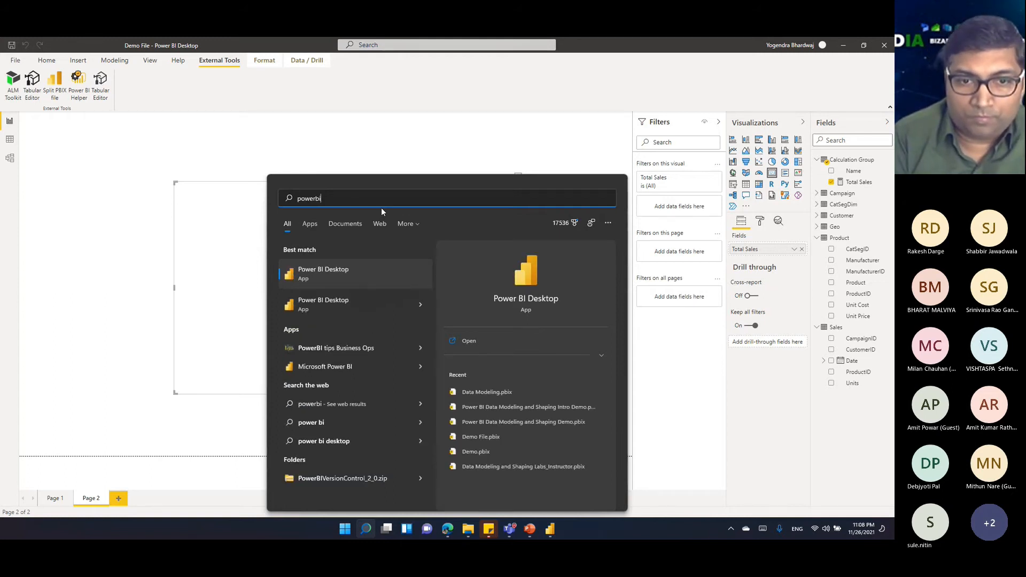
click(357, 350)
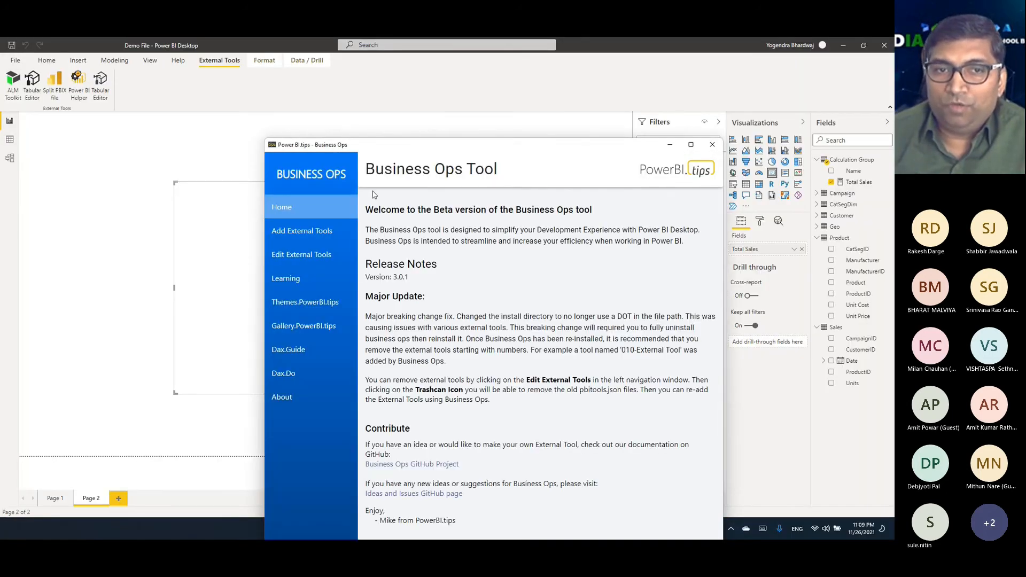
Open the list of external tools to add in a maximized window and look through the available tools.
click(308, 232)
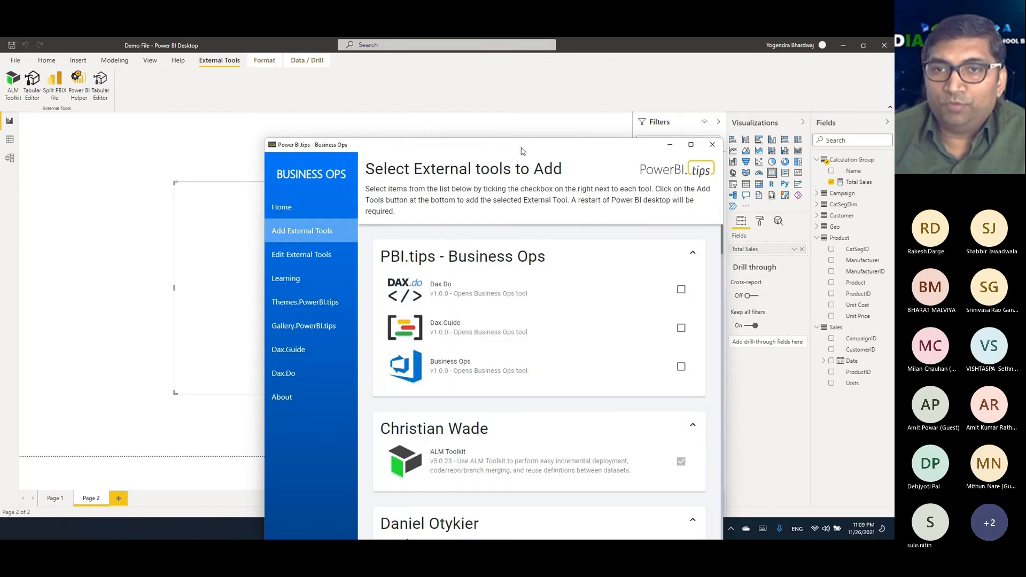
double_click(523, 151)
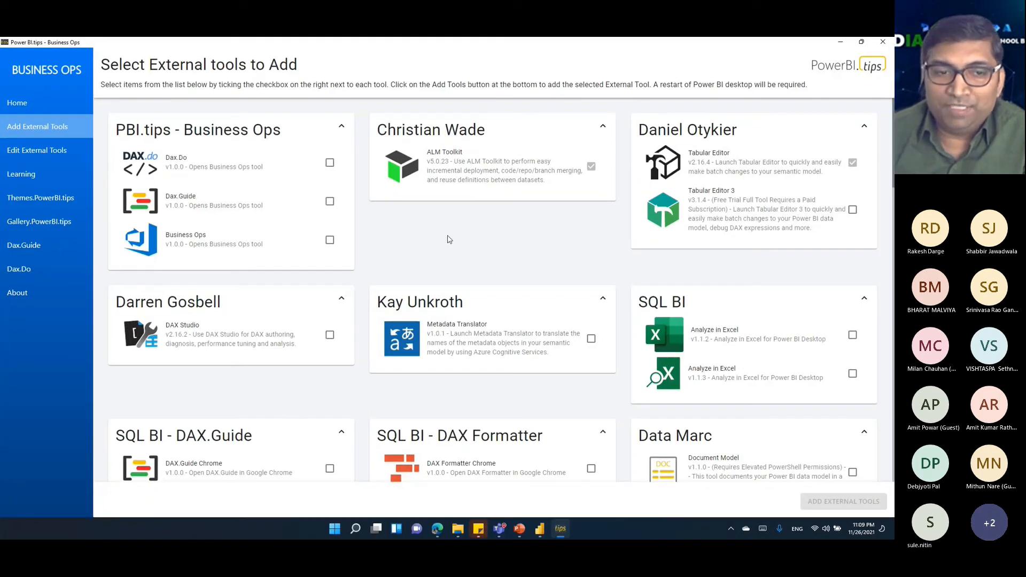
scroll(449, 239, down, 10)
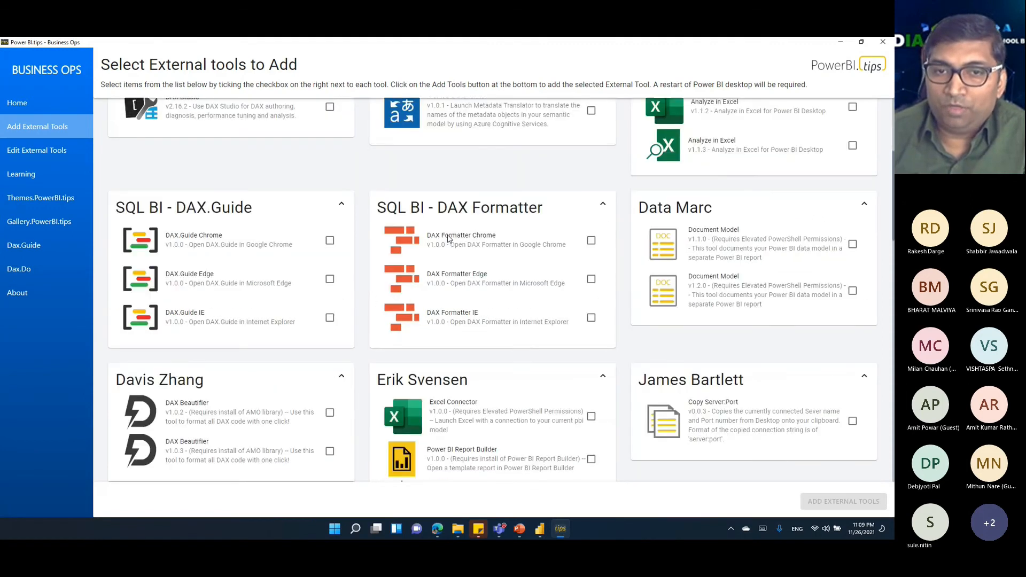
scroll(449, 239, down, 4)
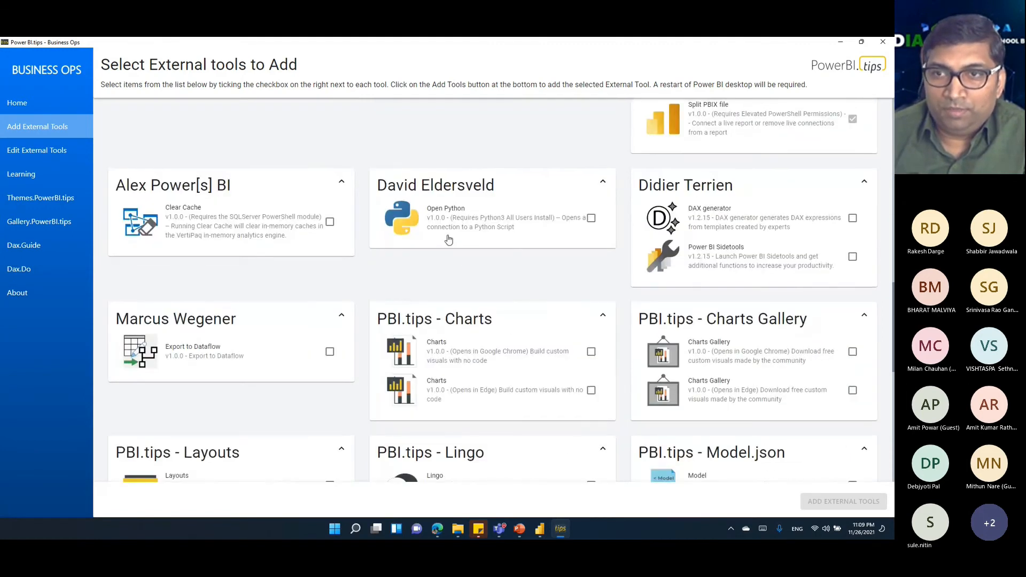
scroll(449, 239, up, 4)
scroll(449, 239, up, 2)
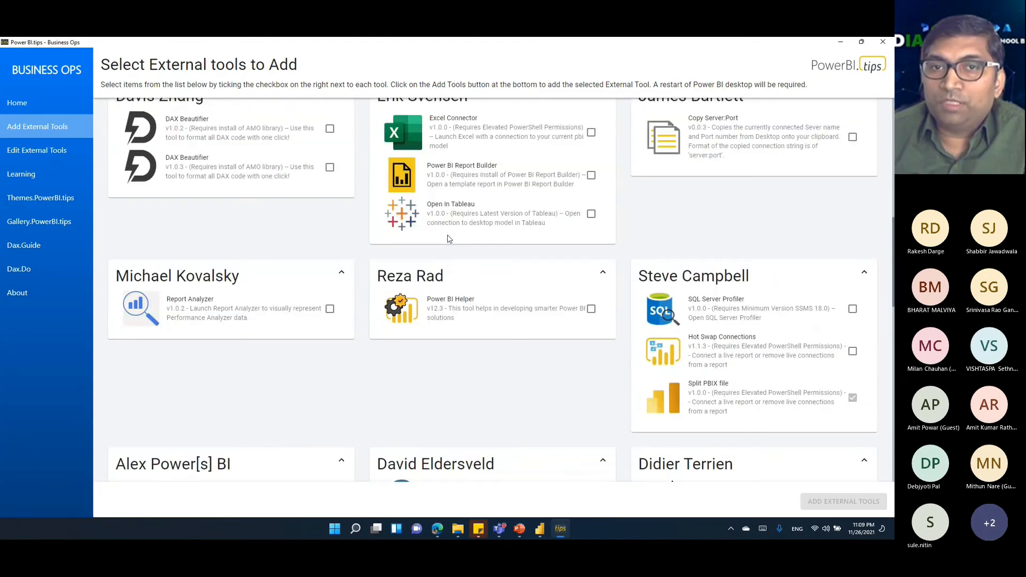
scroll(449, 239, up, 10)
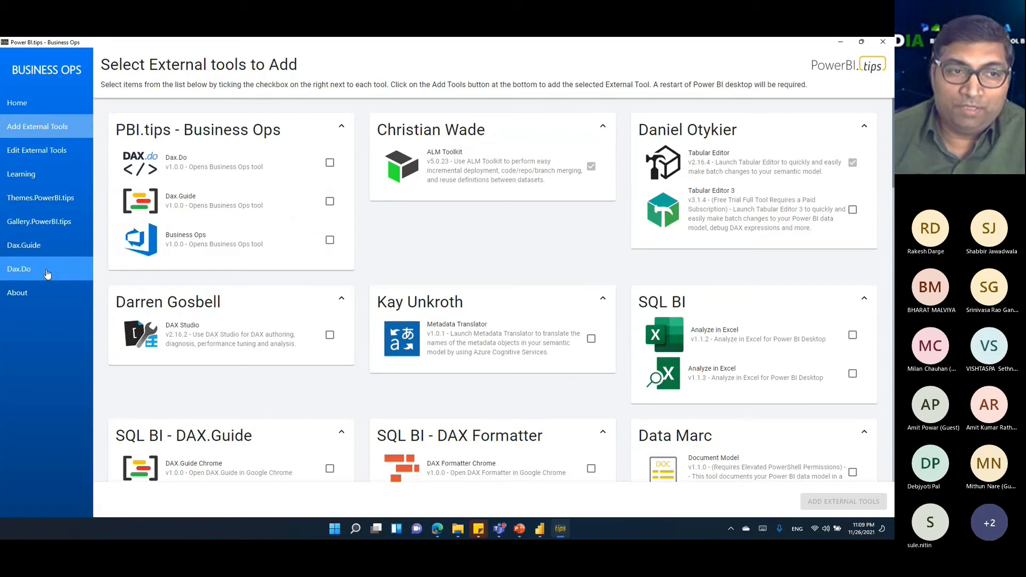
Examine the rest of the external tools list through the PBI.tips entries, including Layouts, Lingo and Themes, and return to its start.
scroll(572, 274, down, 6)
scroll(572, 276, down, 8)
scroll(572, 277, up, 2)
scroll(573, 276, down, 5)
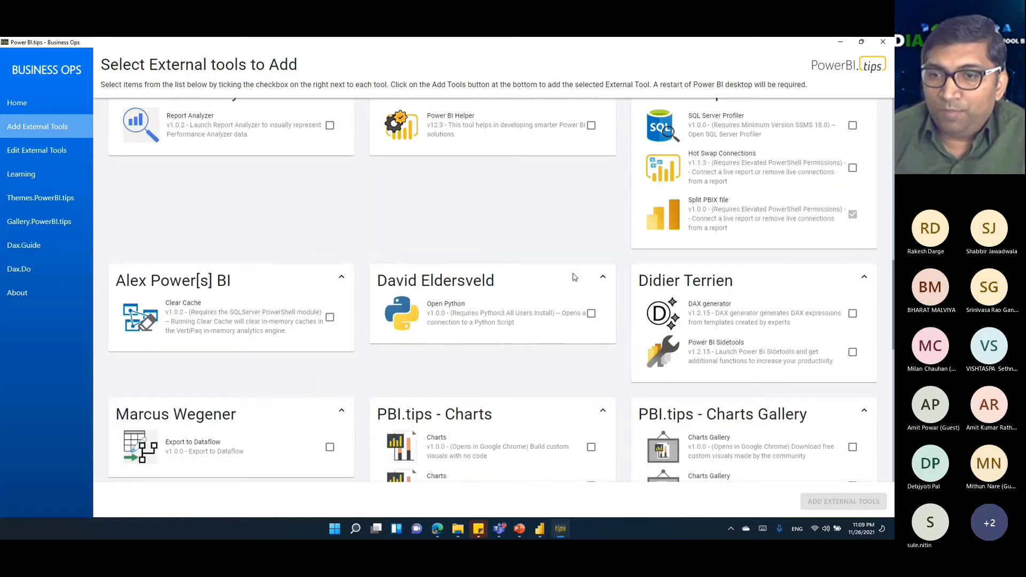
scroll(575, 277, down, 4)
scroll(574, 276, down, 5)
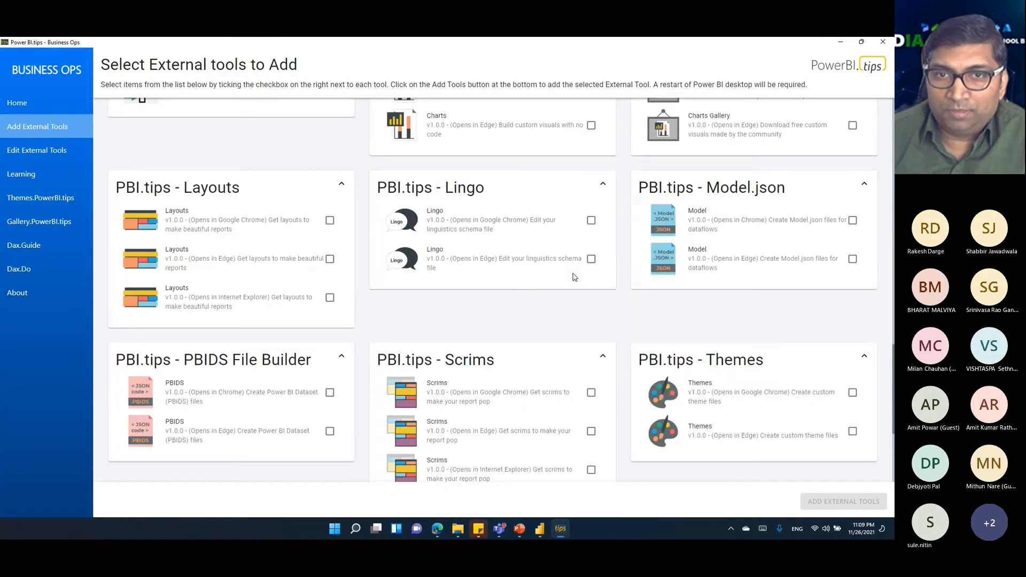
scroll(573, 277, up, 1)
scroll(575, 277, up, 20)
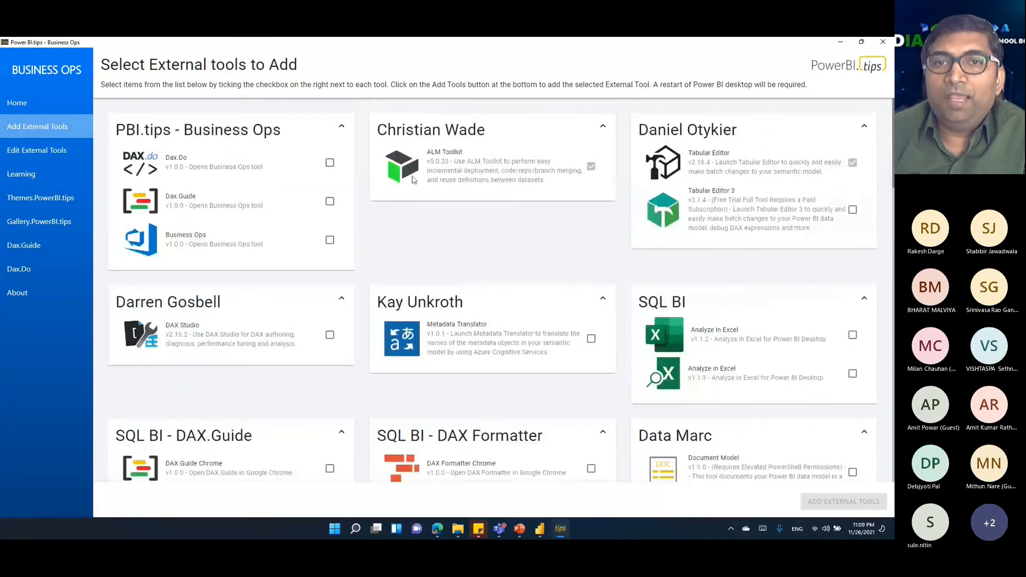
Launch ALM Toolkit from Power BI Desktop and switch to the Demo File report in the browser.
click(841, 42)
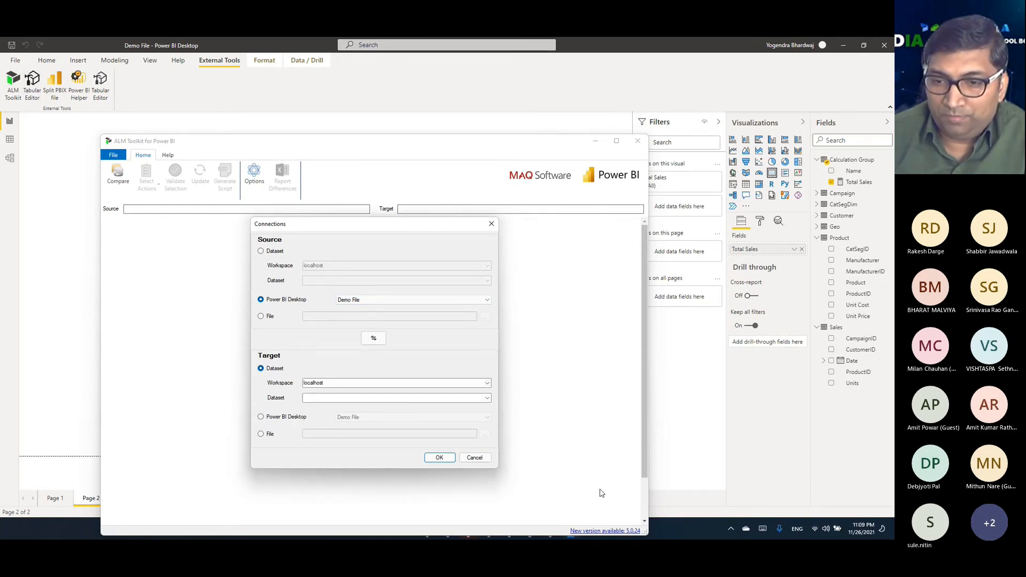
click(677, 476)
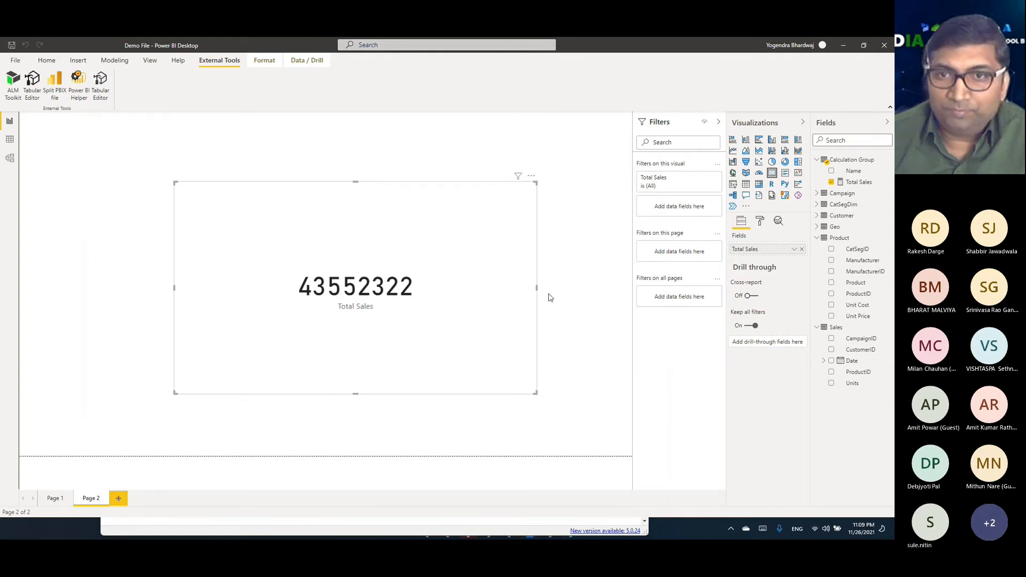
click(844, 45)
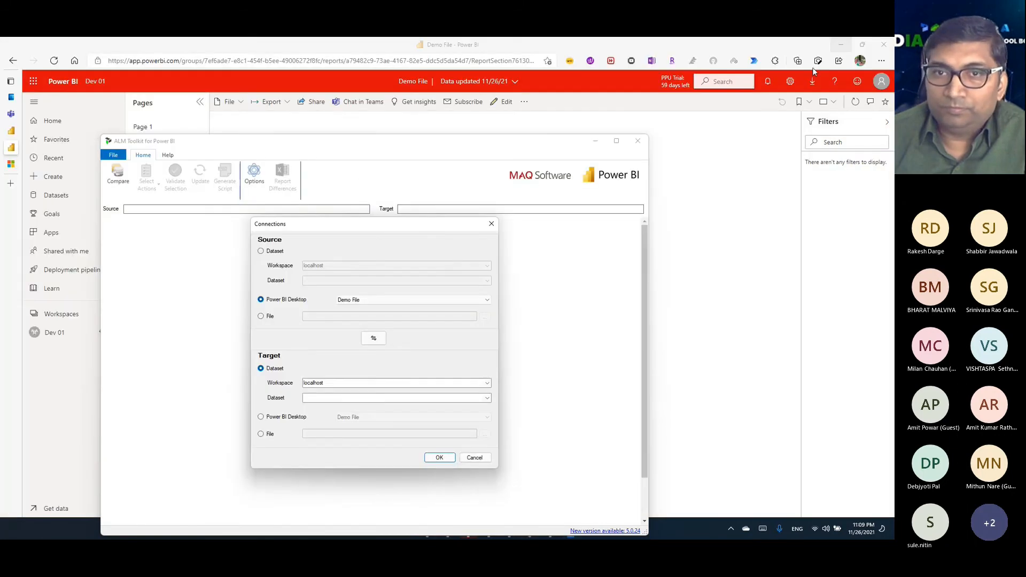
click(704, 163)
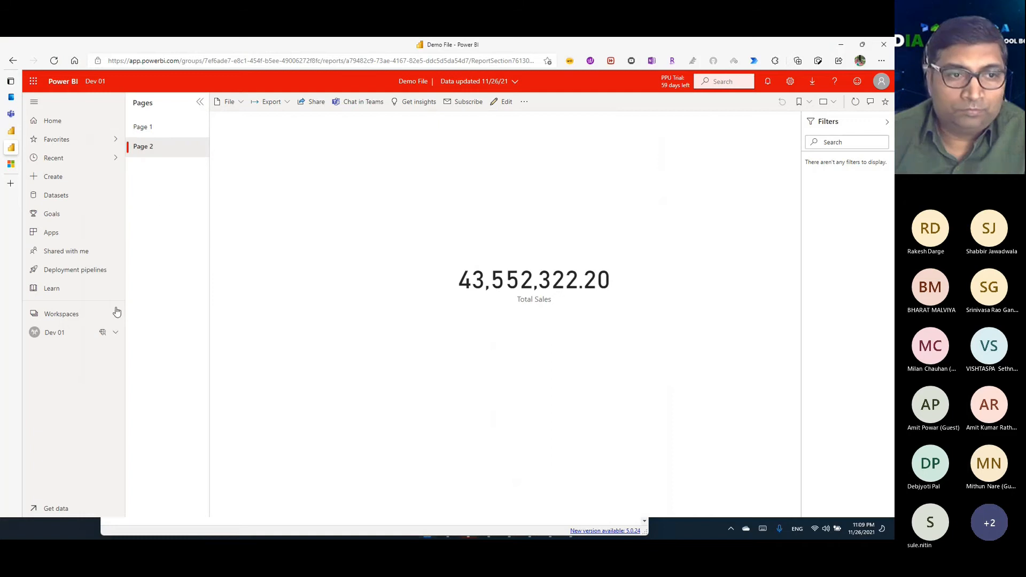
Open the settings of the Demo File dataset in the Dev 01 workspace.
click(55, 333)
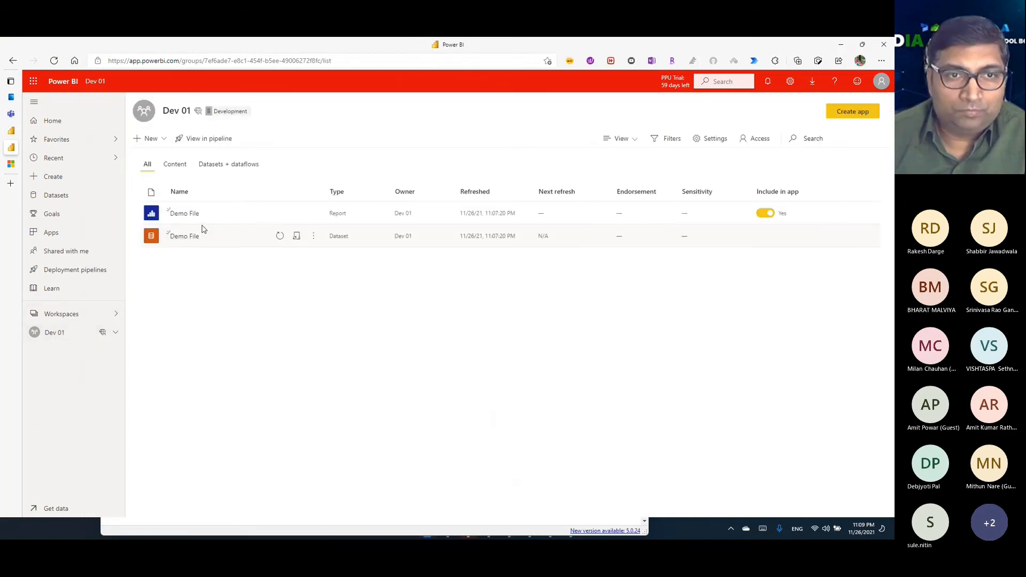
click(313, 236)
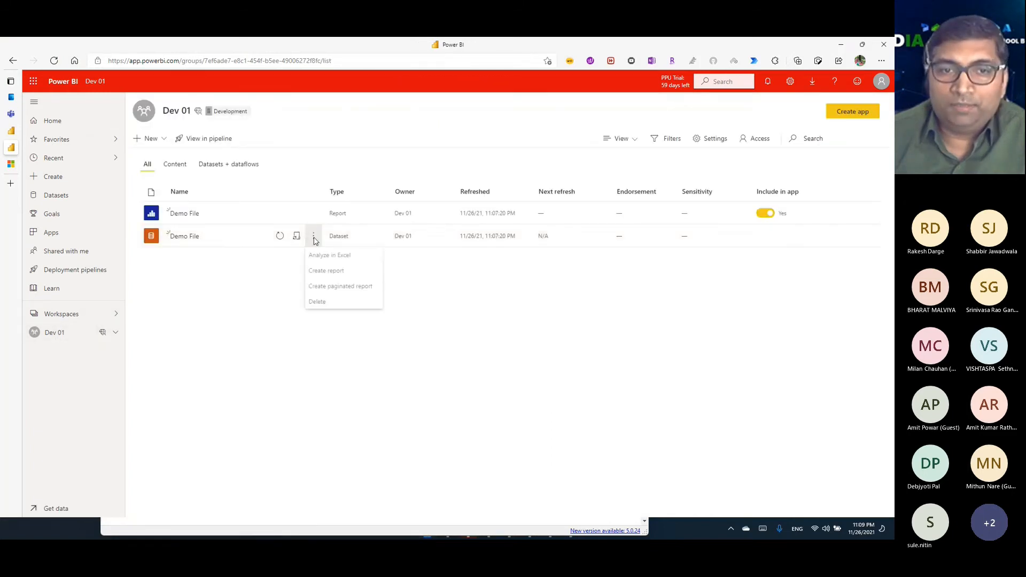
click(329, 373)
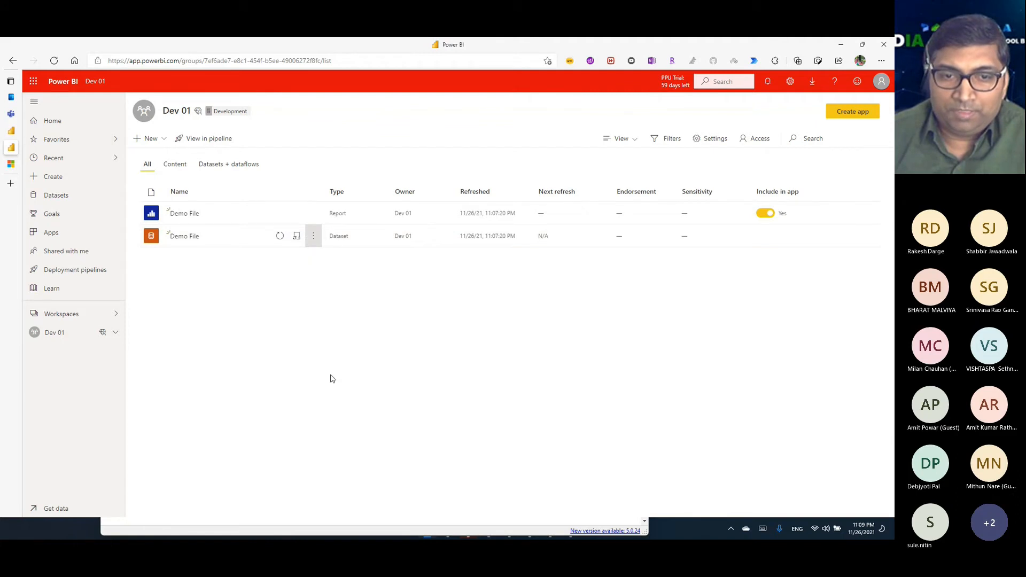
scroll(332, 379, down, 1)
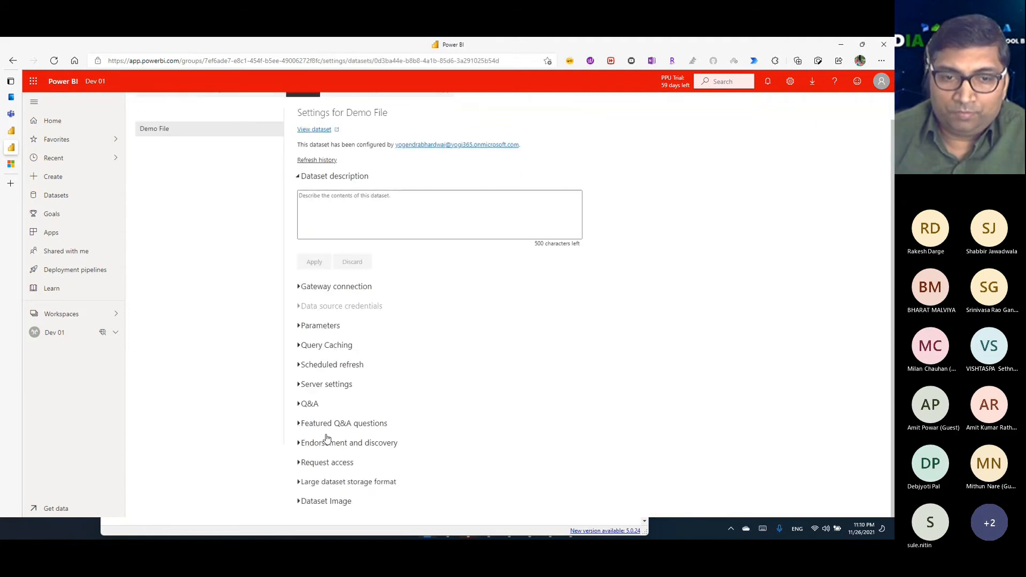
Copy the connection string from the dataset's server settings, enter it as ALM Toolkit's target workspace and request the workspace's datasets.
click(326, 384)
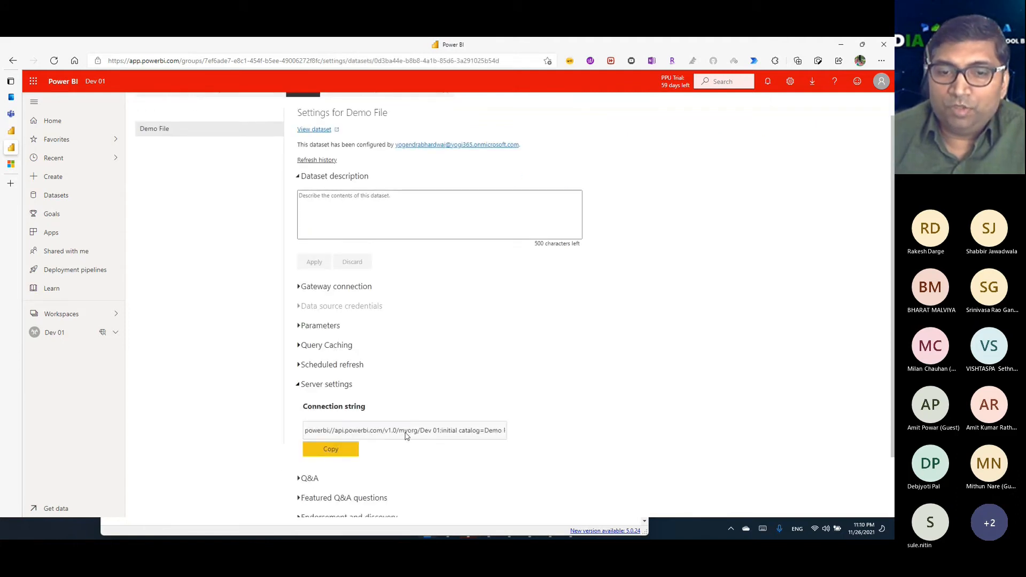
drag(302, 406, 400, 410)
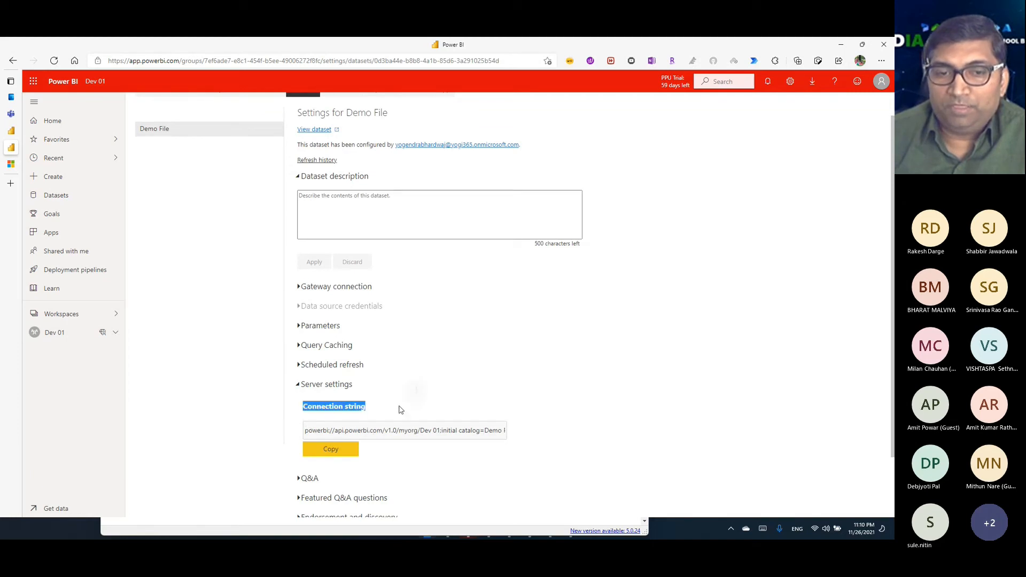
click(334, 450)
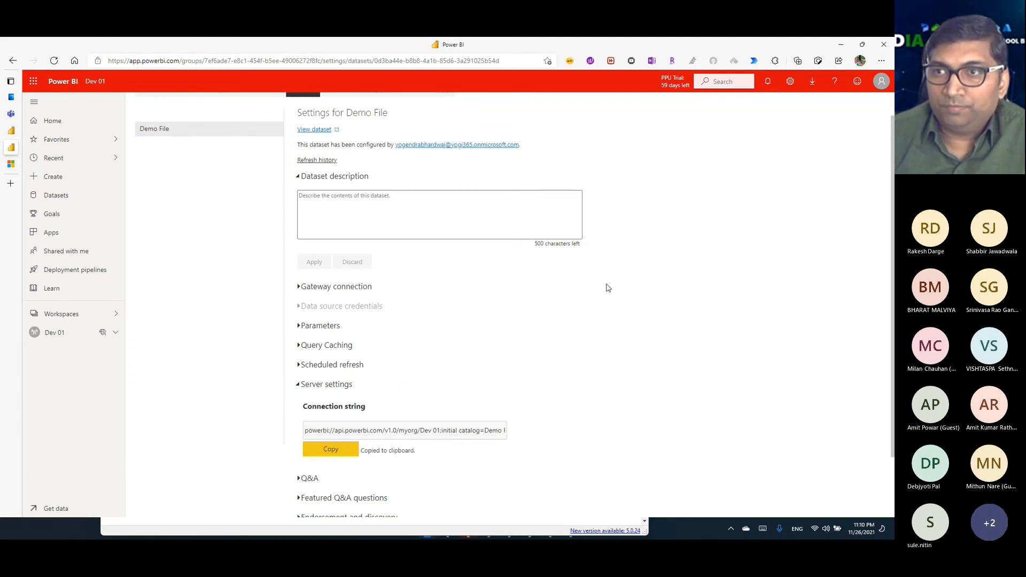
click(839, 44)
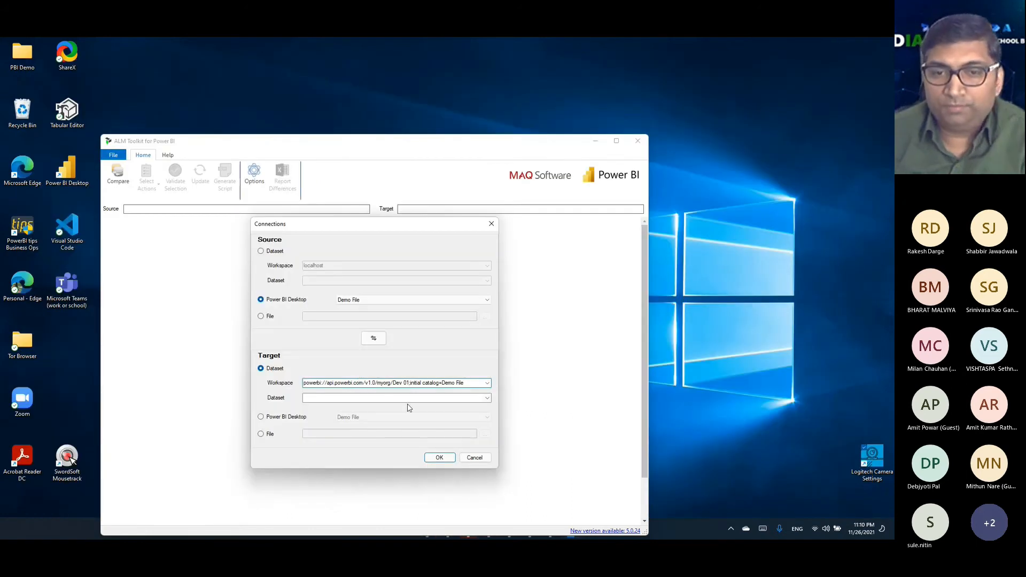
click(487, 398)
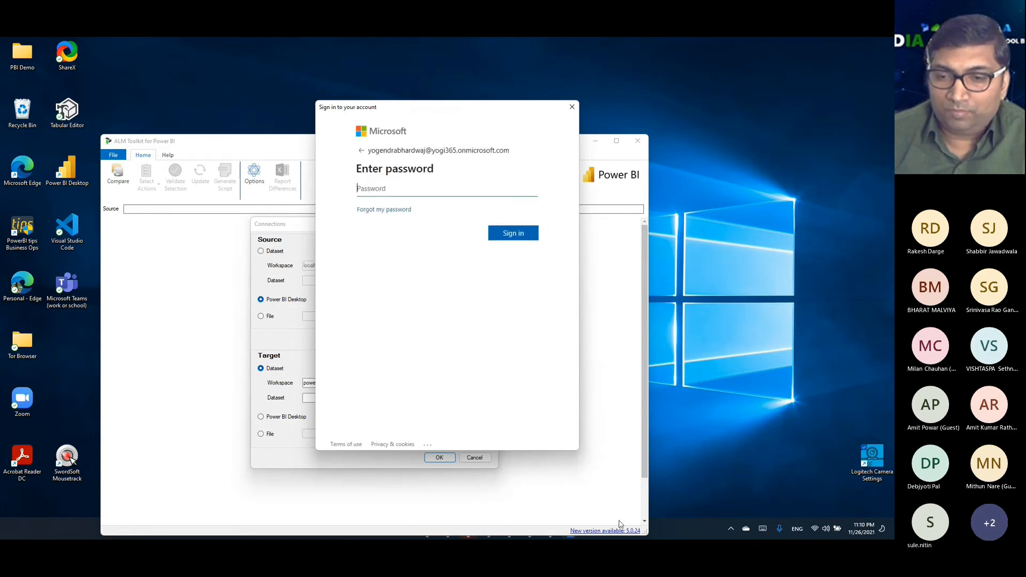
Switch to the browser and unlock the password manager extension with its master password.
click(665, 516)
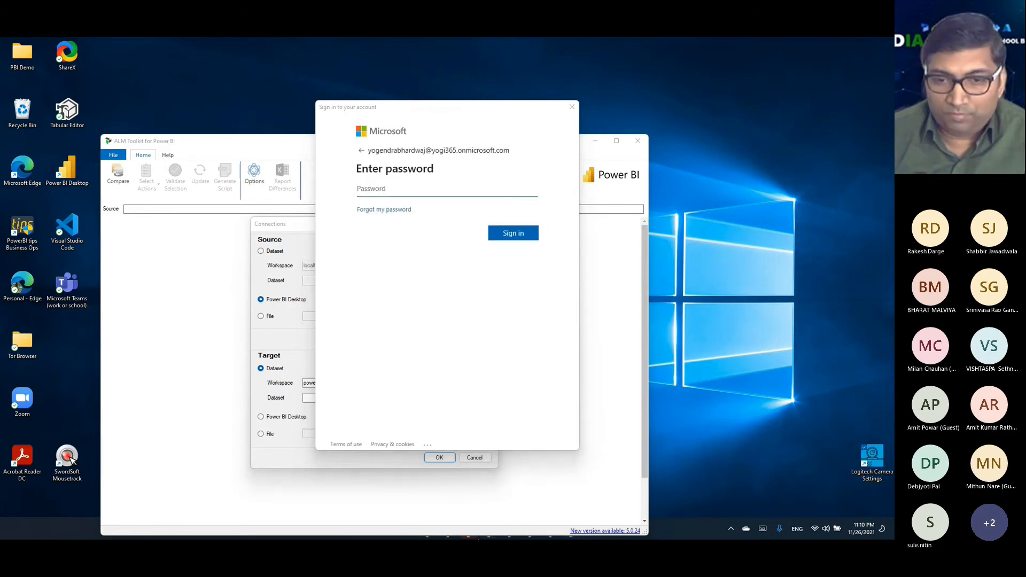
key(super)
click(429, 531)
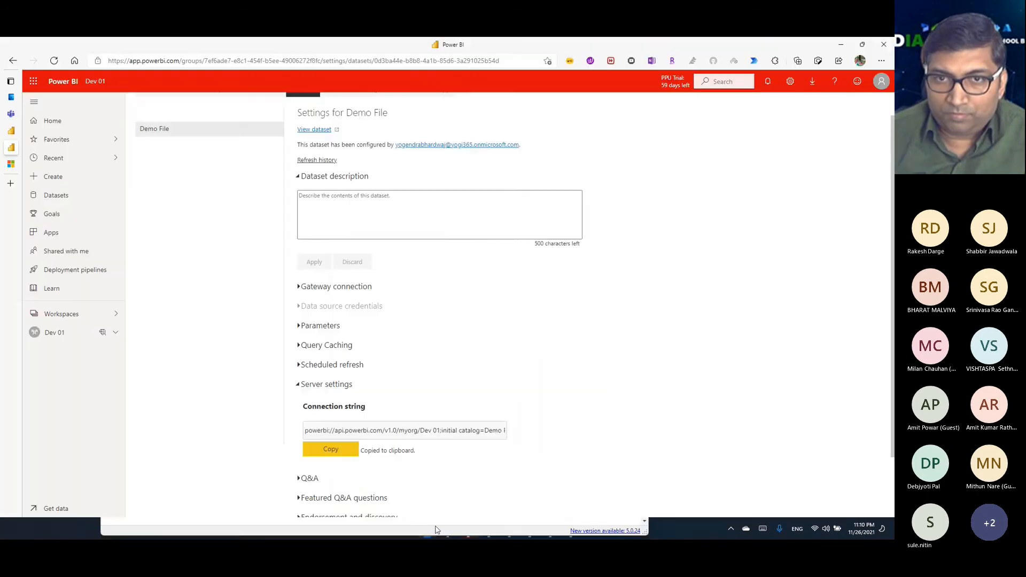
click(714, 62)
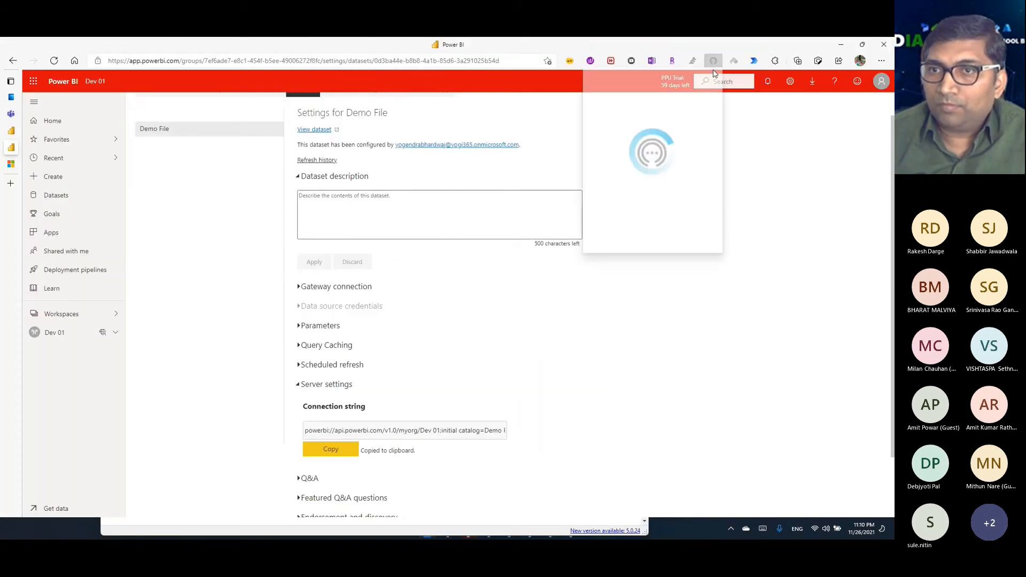
click(659, 184)
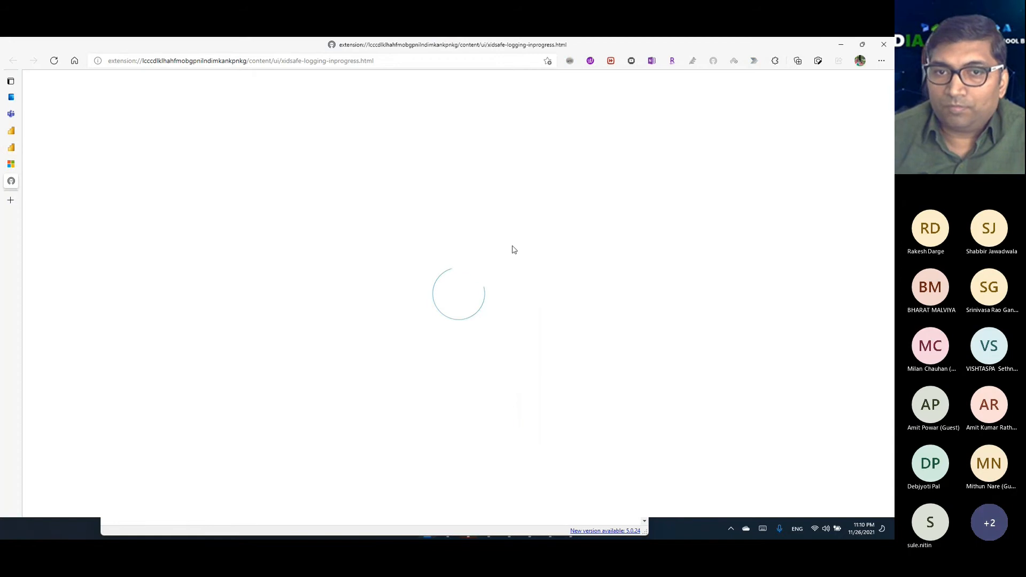
text(••••••••)
key(Return)
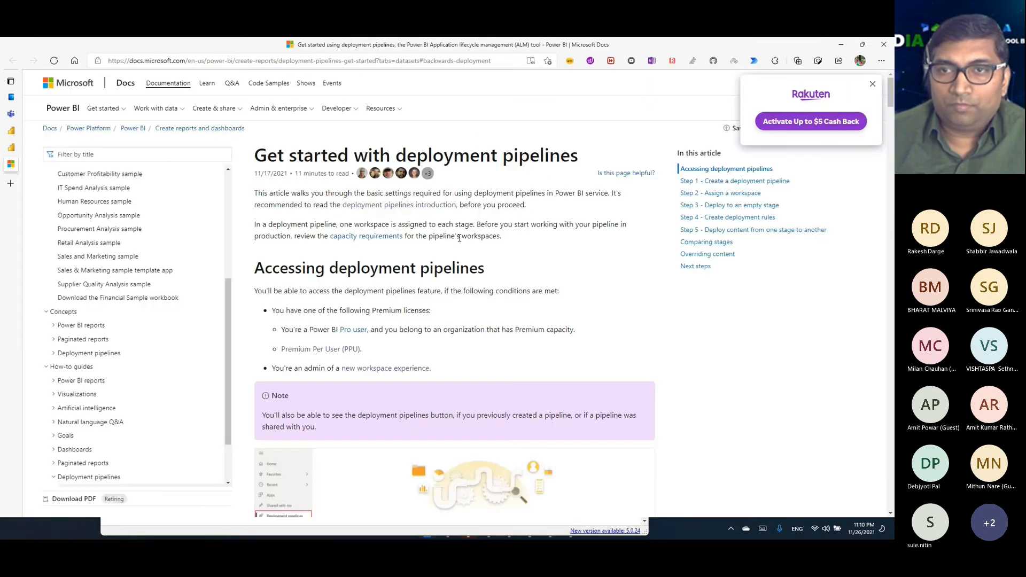
Search the password manager for 365 and copy the account password from the login.microsoftonline.com entry.
click(713, 60)
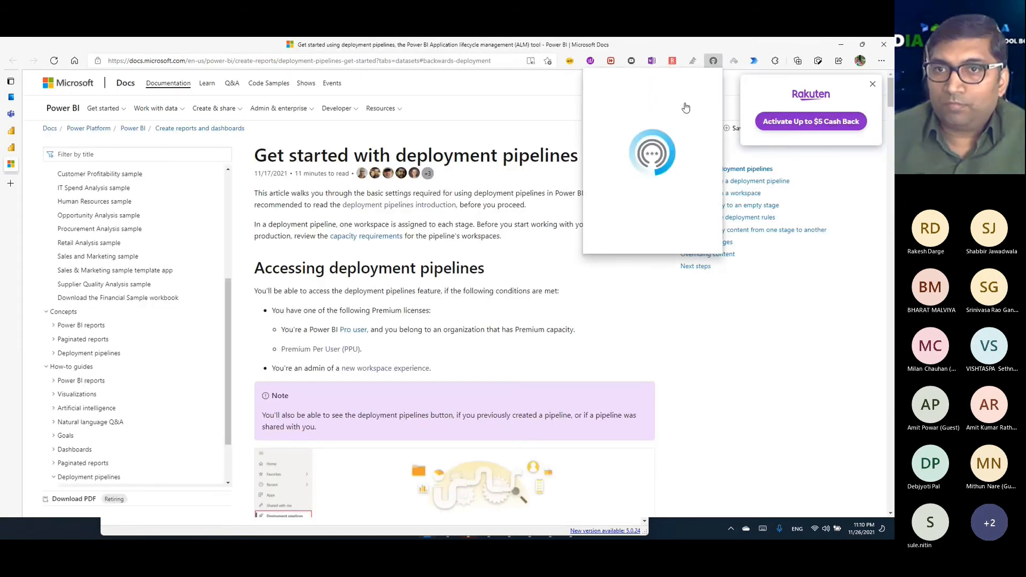
text(o365)
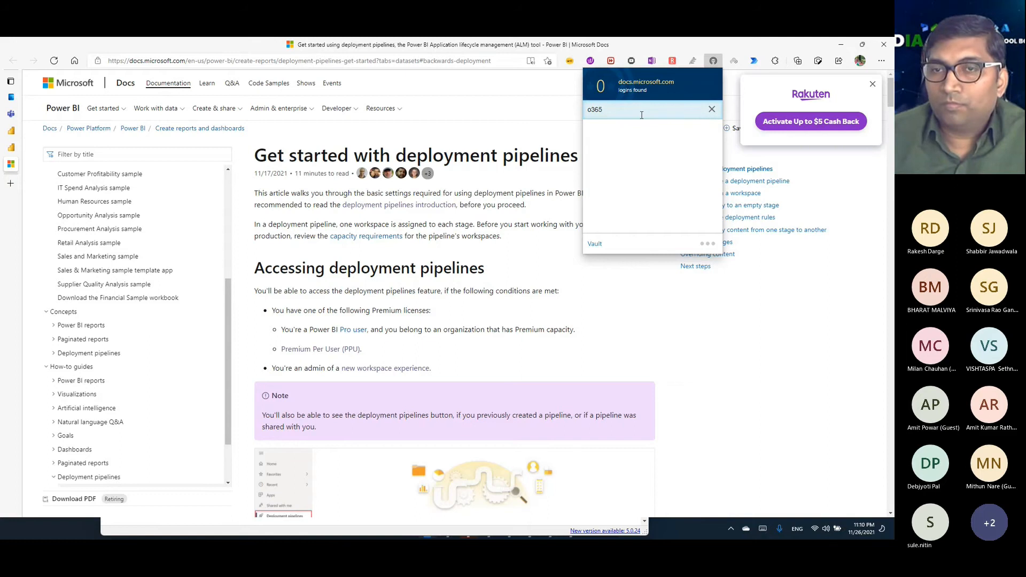
key(Home)
key(Delete)
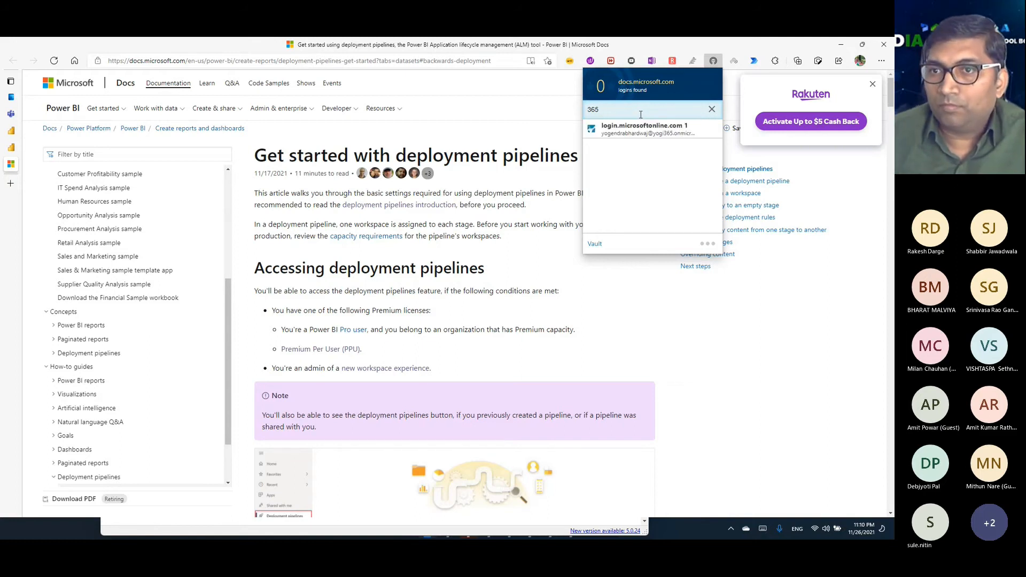
click(712, 132)
click(706, 205)
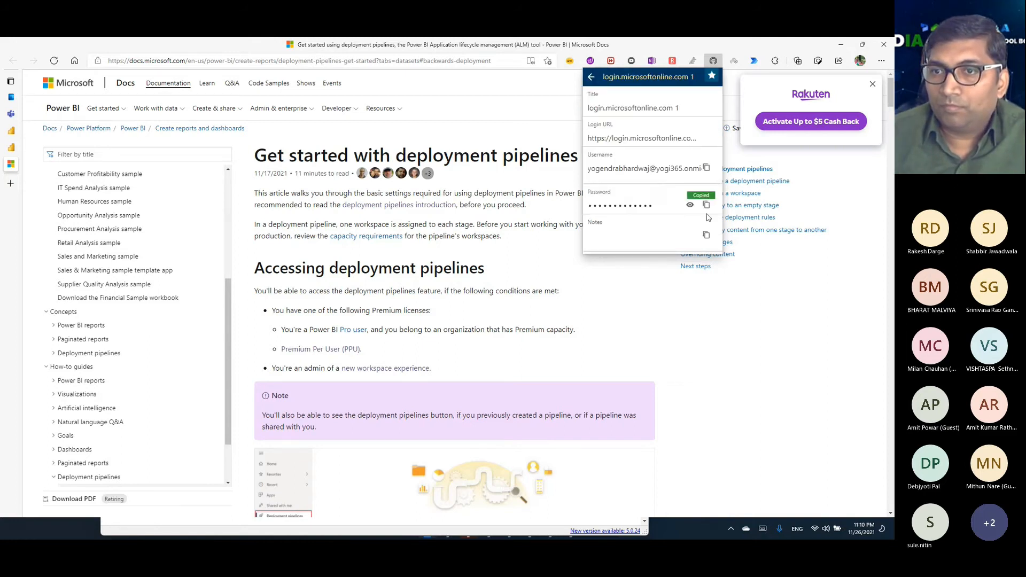
Return to ALM Toolkit's Microsoft sign-in window, paste the account password and sign in.
click(840, 44)
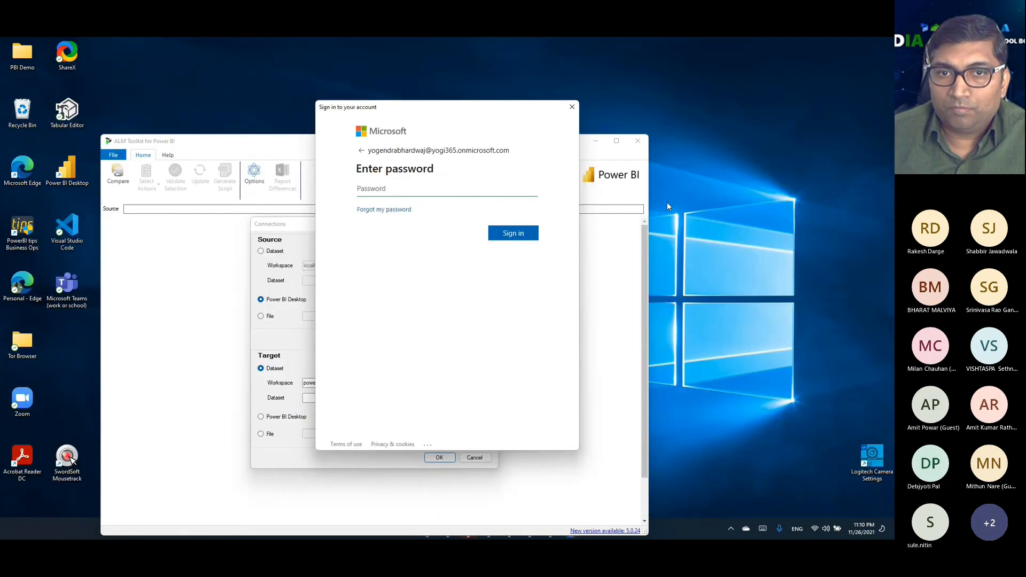
click(453, 188)
key(ctrl+v)
click(499, 233)
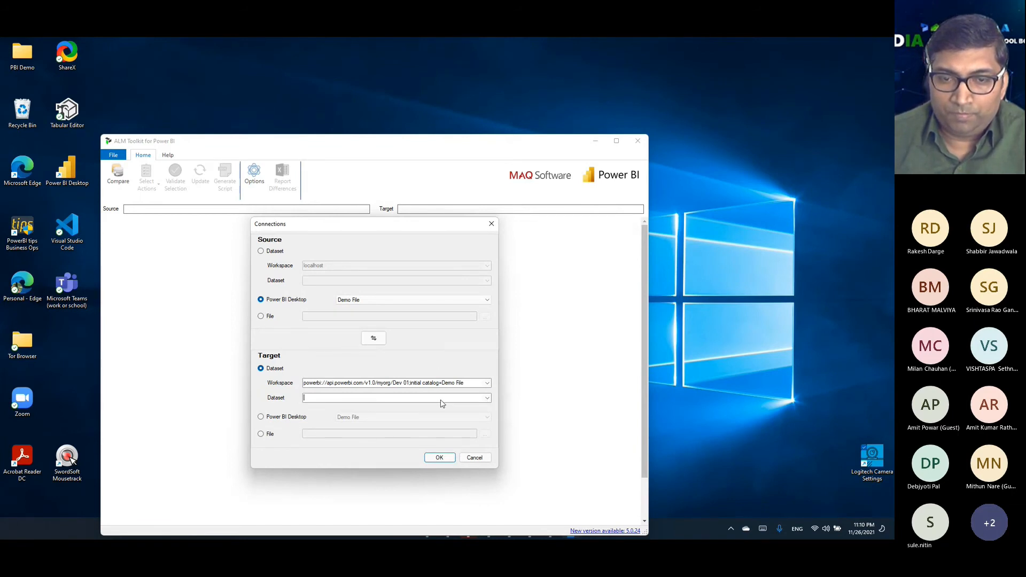
Choose Demo File as the target dataset and run the comparison against the Power BI Desktop file.
click(487, 398)
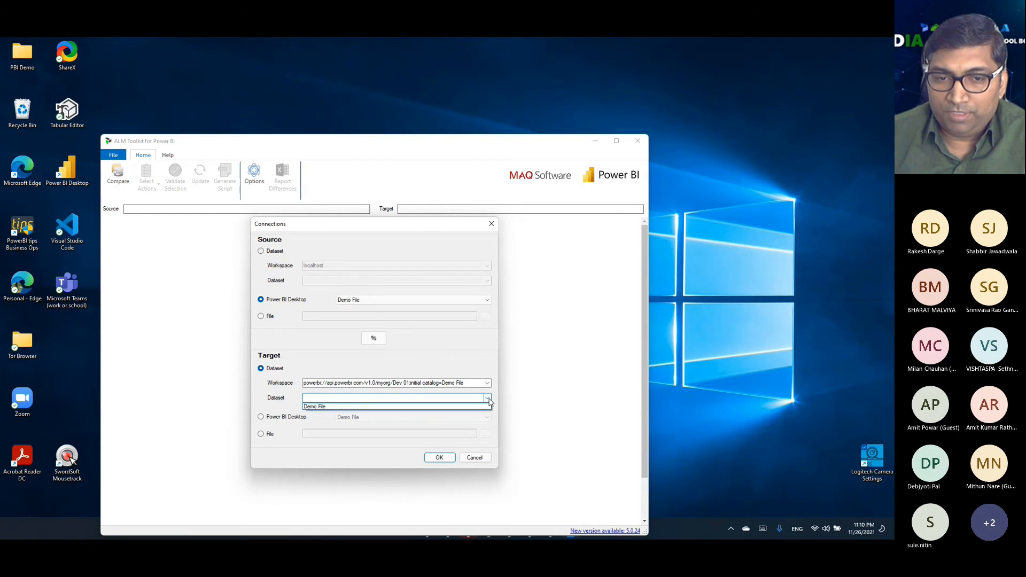
click(462, 407)
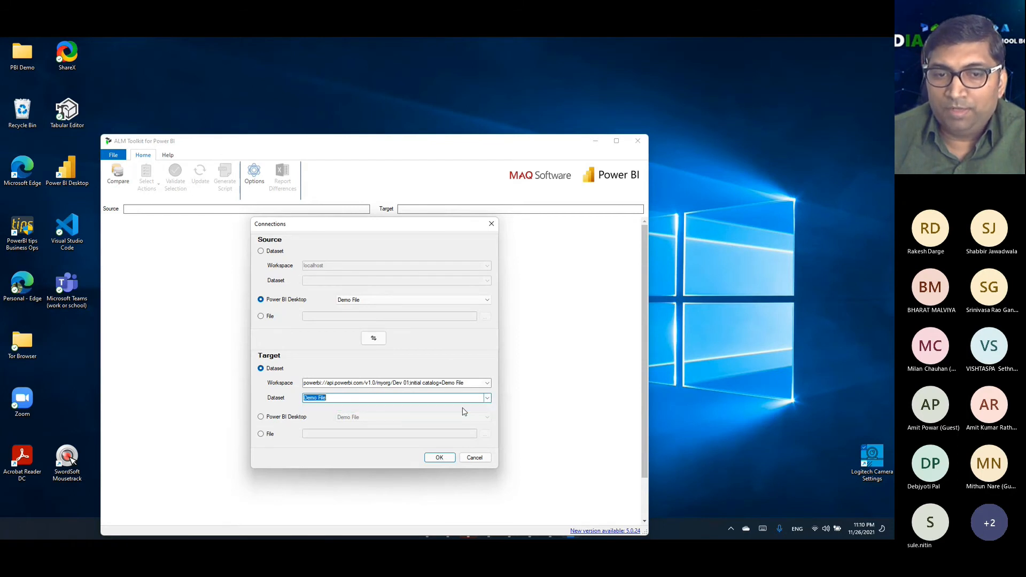
click(445, 459)
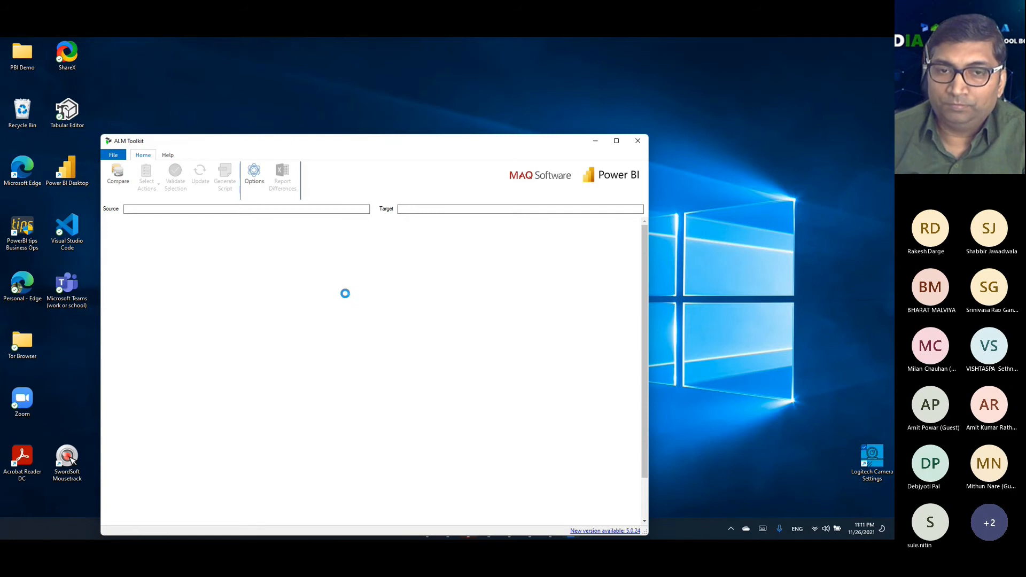
Maximize ALM Toolkit, hide skip objects with the same definition and compare the Total Sales measure's two definitions in an enlarged code pane.
click(616, 141)
click(46, 79)
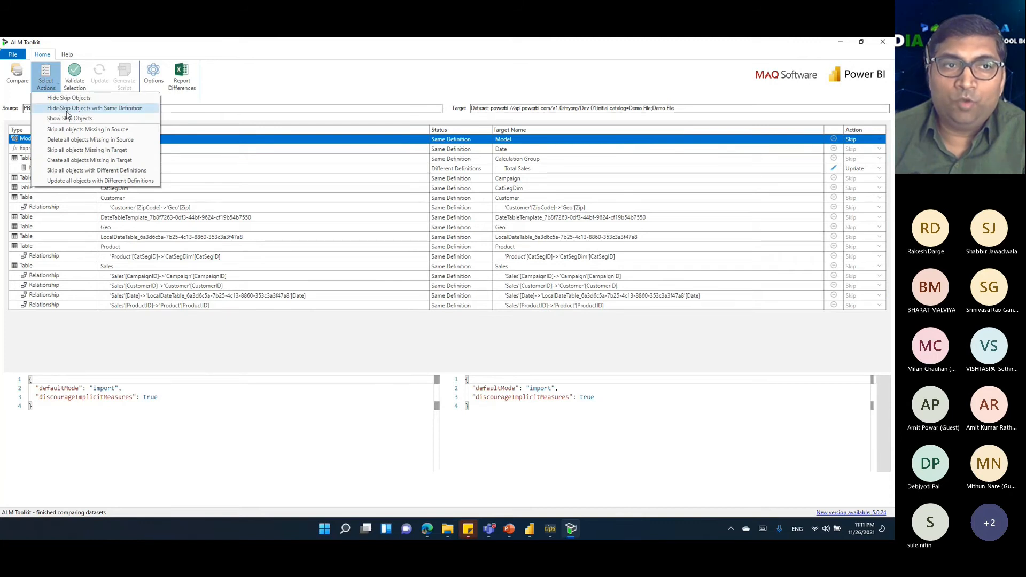
click(84, 109)
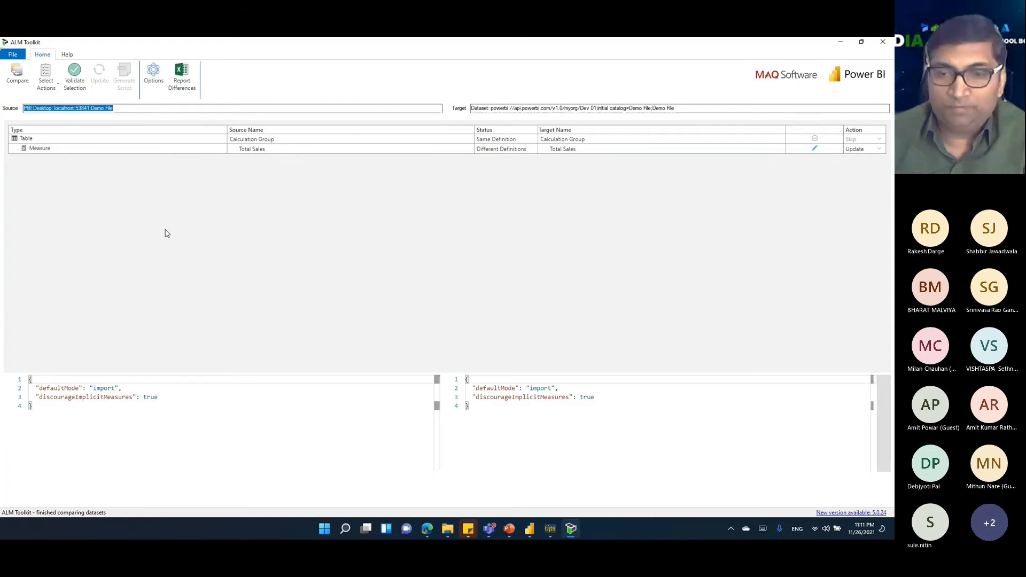
click(165, 149)
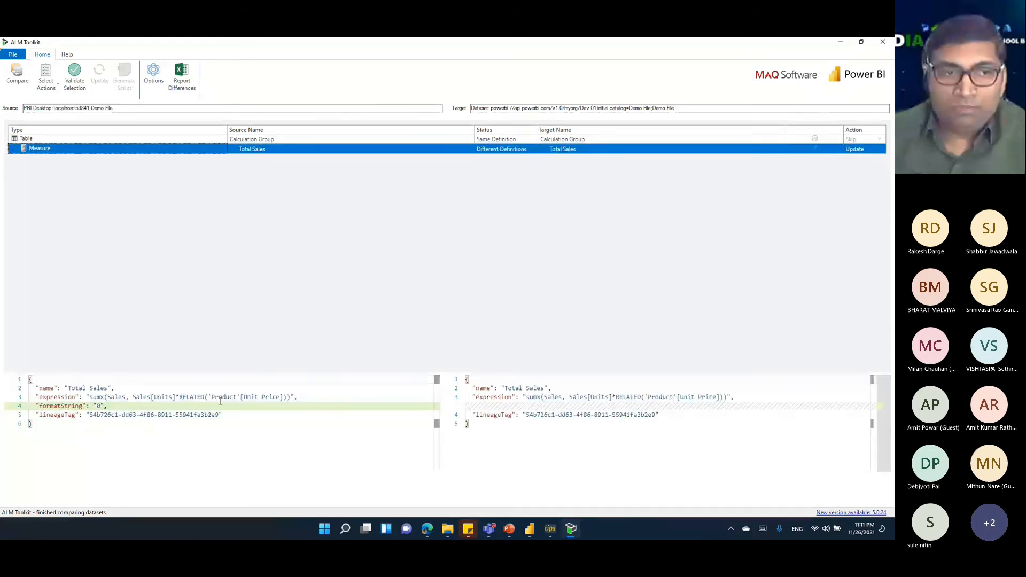
drag(312, 373, 312, 240)
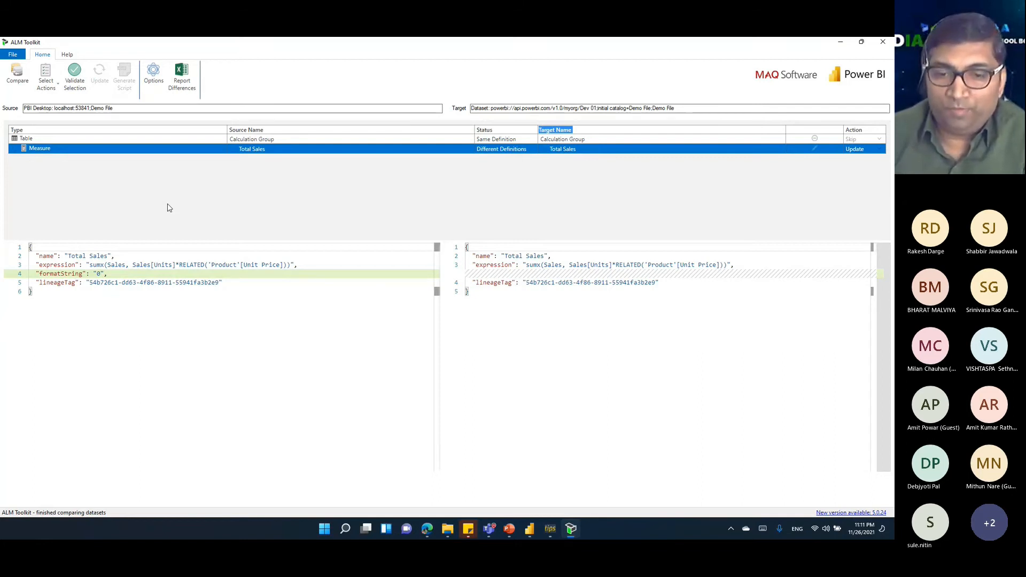
Switch to Power BI in the browser and open the Demo File report in the Dev 01 workspace to view the Total Sales card.
click(428, 530)
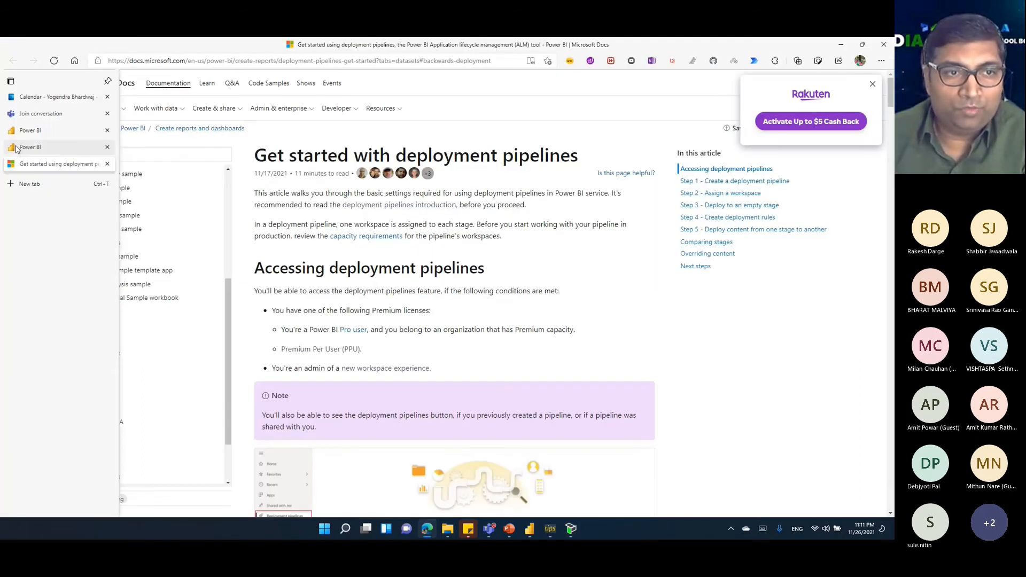
click(17, 133)
click(17, 134)
click(13, 148)
click(60, 332)
click(180, 215)
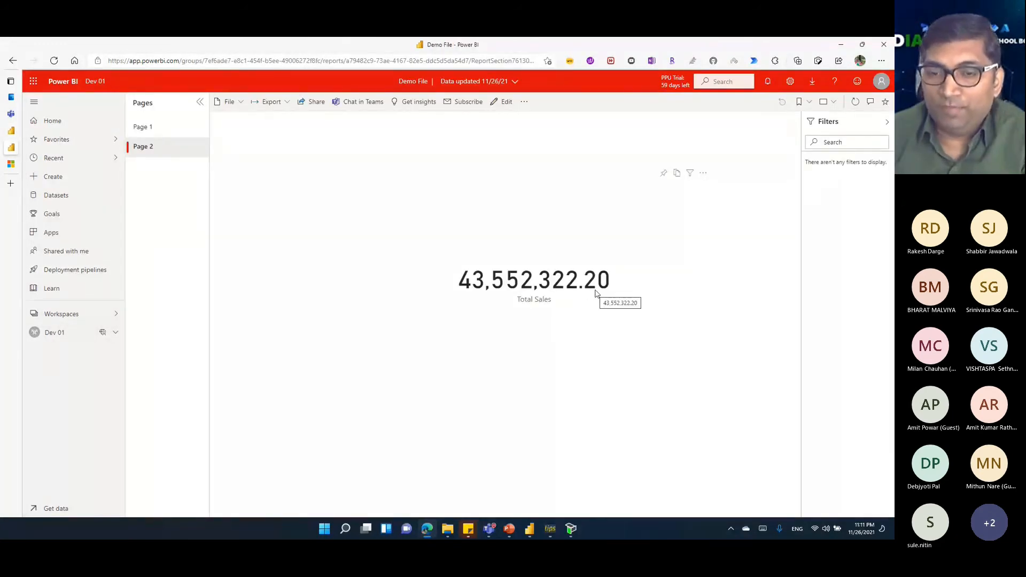
Return to ALM Toolkit, validate the selection, try to update the Total Sales measure in the Dev 01 dataset, and close the deployment dialogs.
click(571, 528)
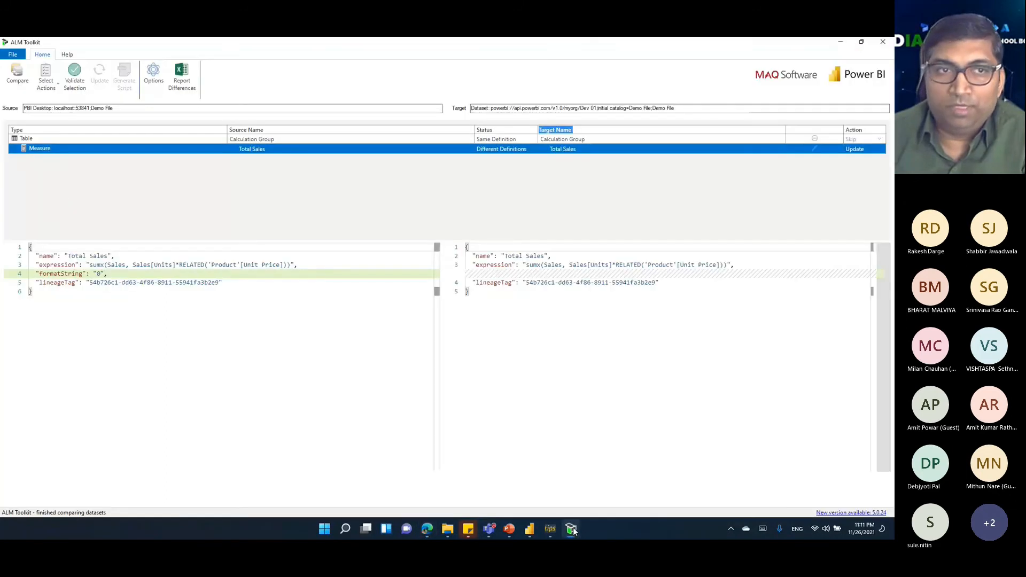
click(74, 77)
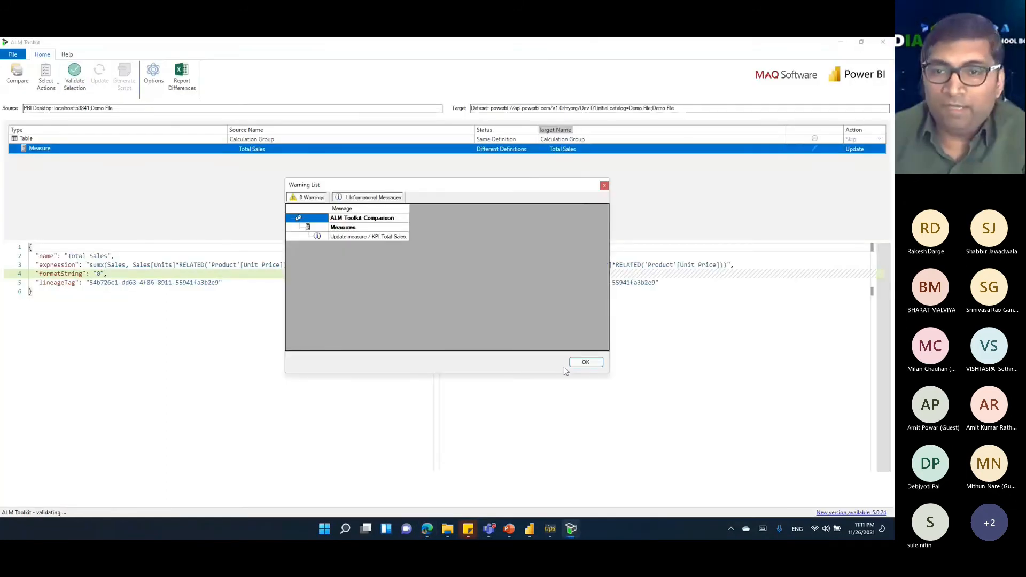
click(588, 364)
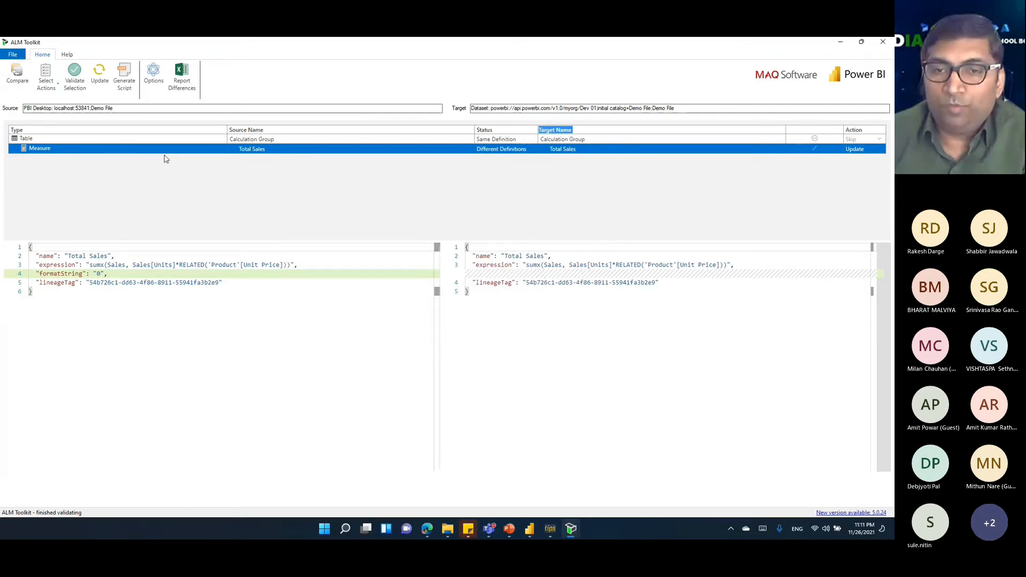
click(99, 74)
click(461, 316)
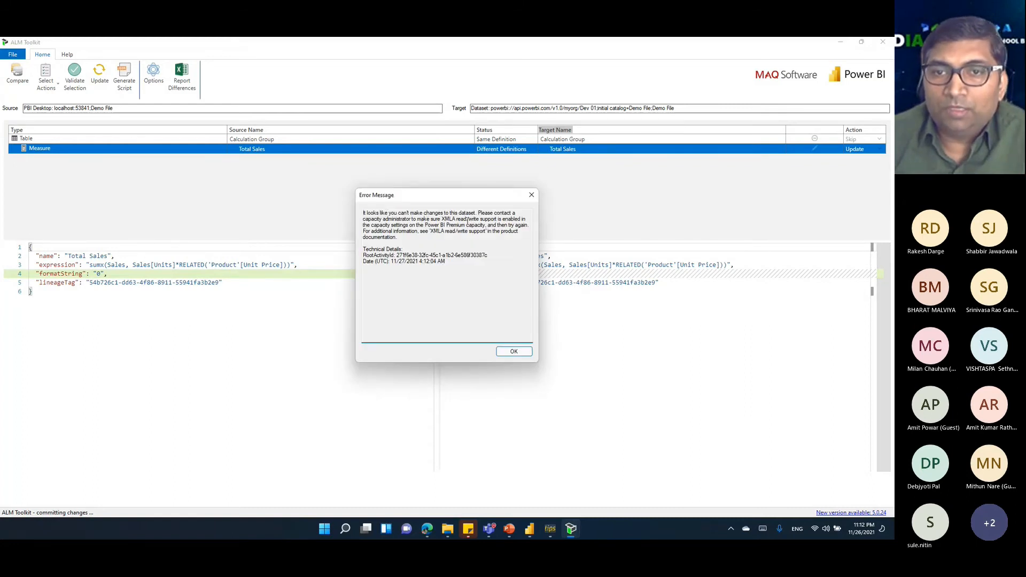
drag(440, 219, 480, 219)
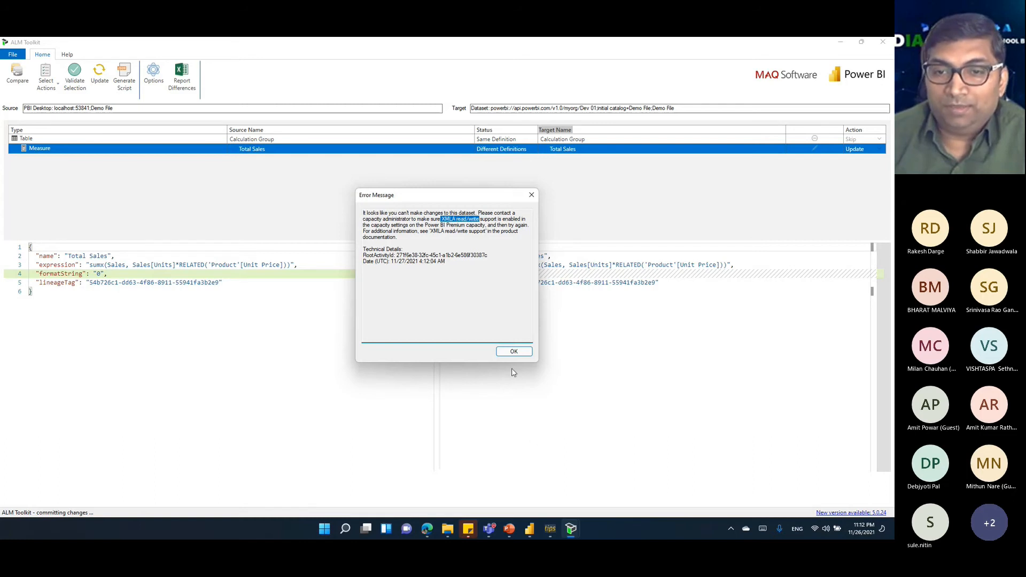
click(513, 351)
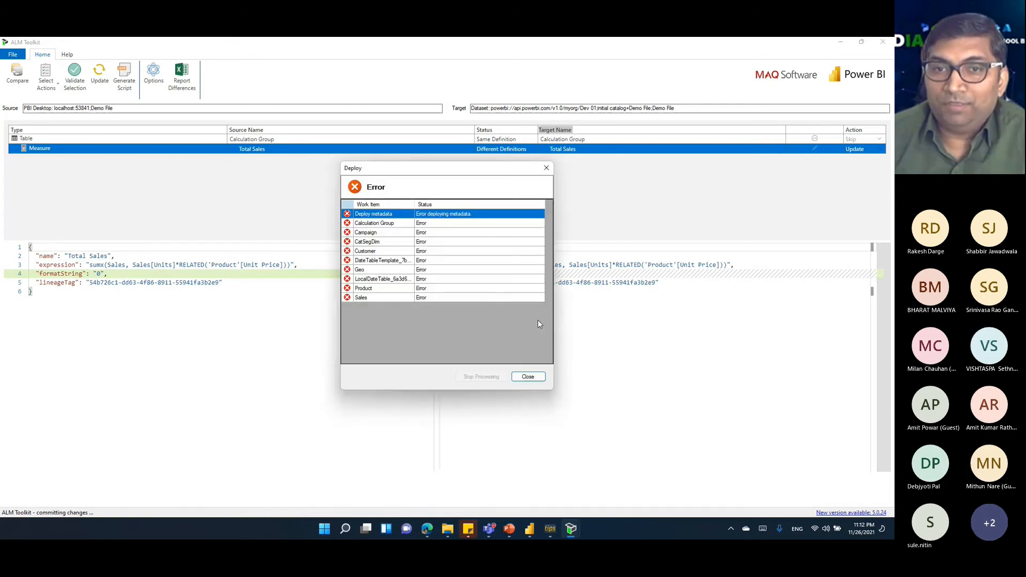
click(528, 377)
Switch back to Power BI in the browser, check the account's license details and open the Admin portal.
click(839, 44)
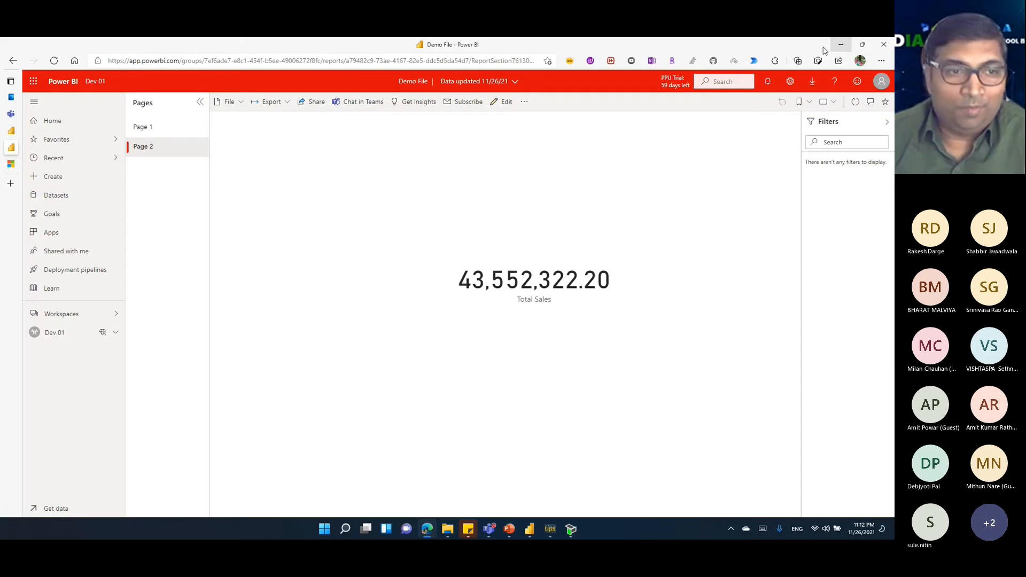
click(882, 82)
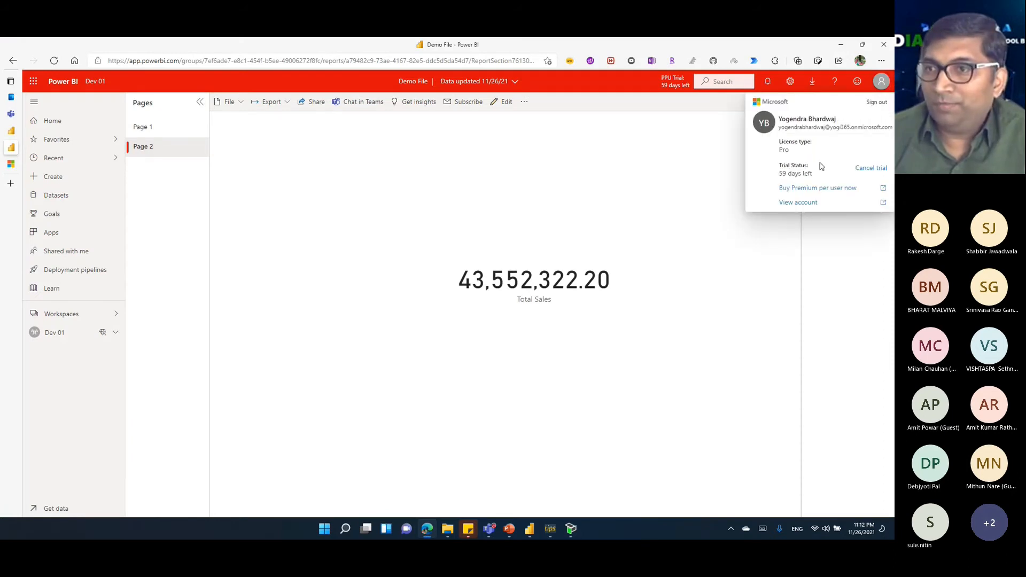
click(792, 82)
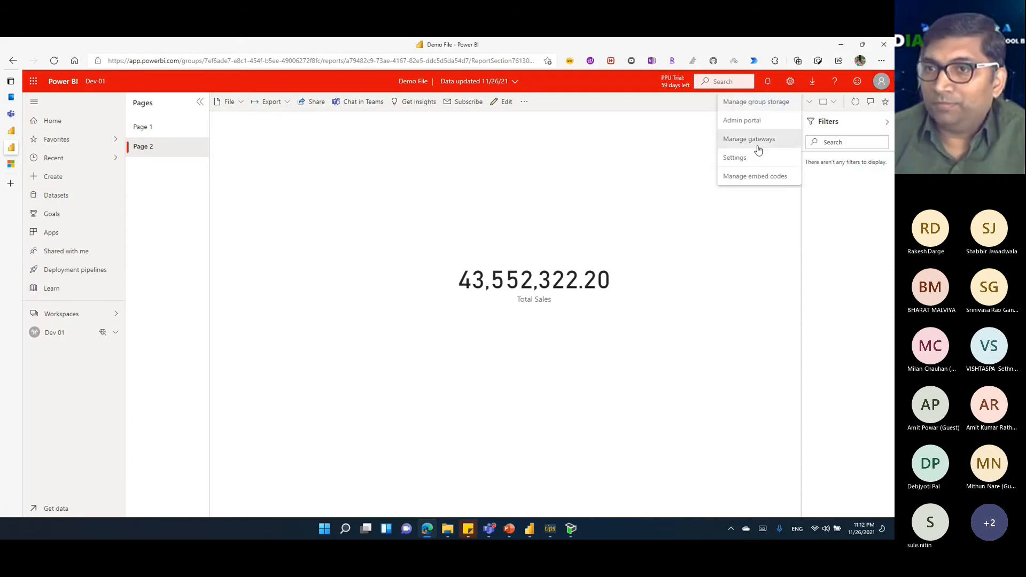
click(742, 124)
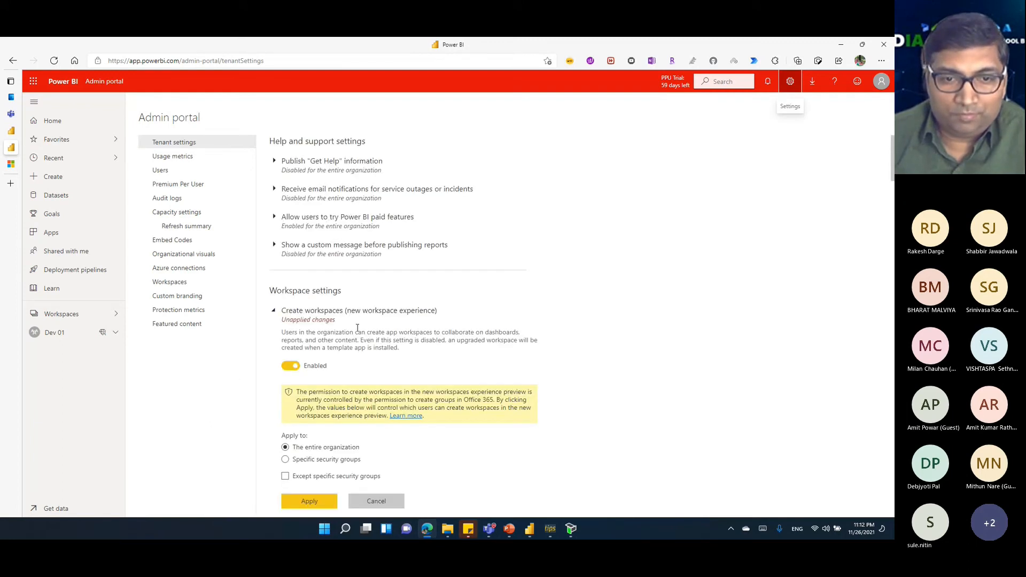
Apply the tenant setting Allow XMLA endpoints and Analyze in Excel with on-premises datasets for the entire organization.
scroll(358, 328, down, 5)
scroll(357, 331, down, 2)
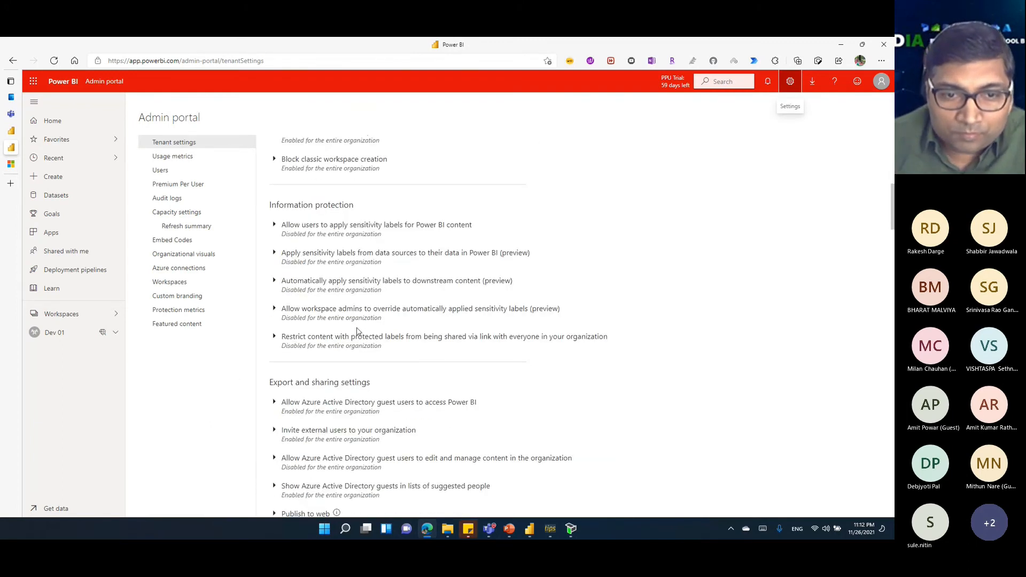
scroll(358, 331, down, 3)
scroll(357, 331, down, 5)
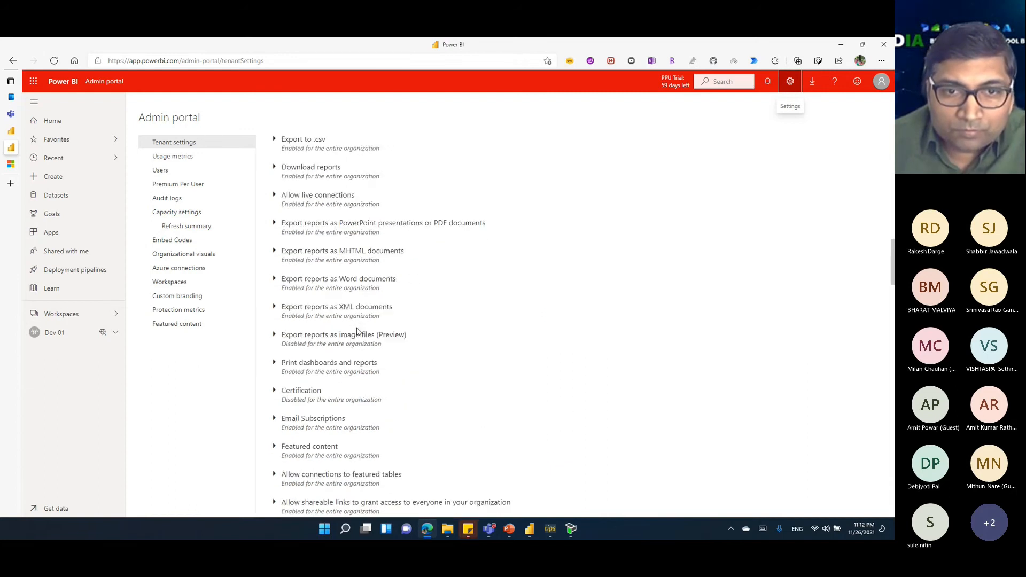
scroll(444, 363, down, 1)
scroll(444, 364, down, 5)
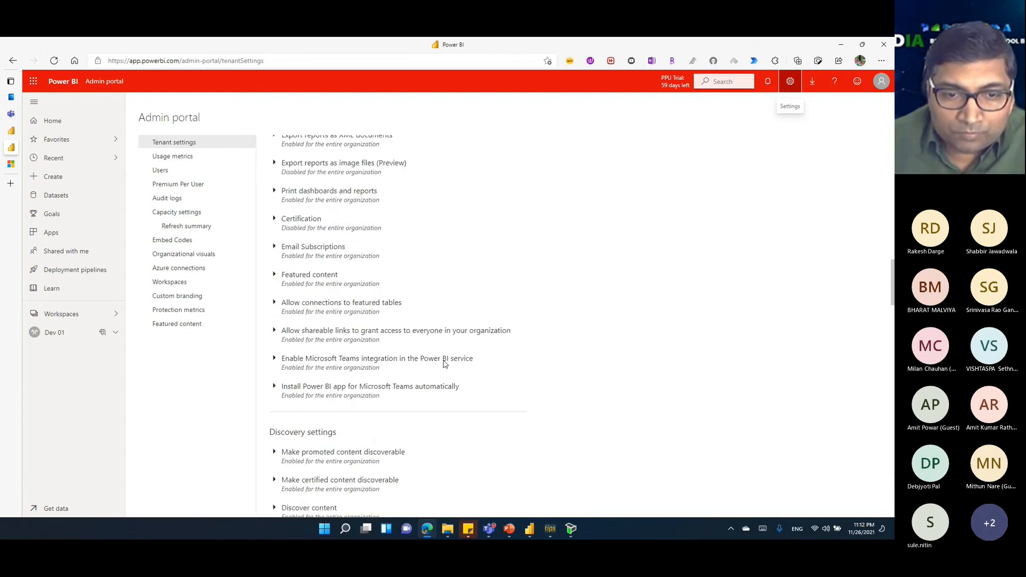
scroll(374, 395, down, 1)
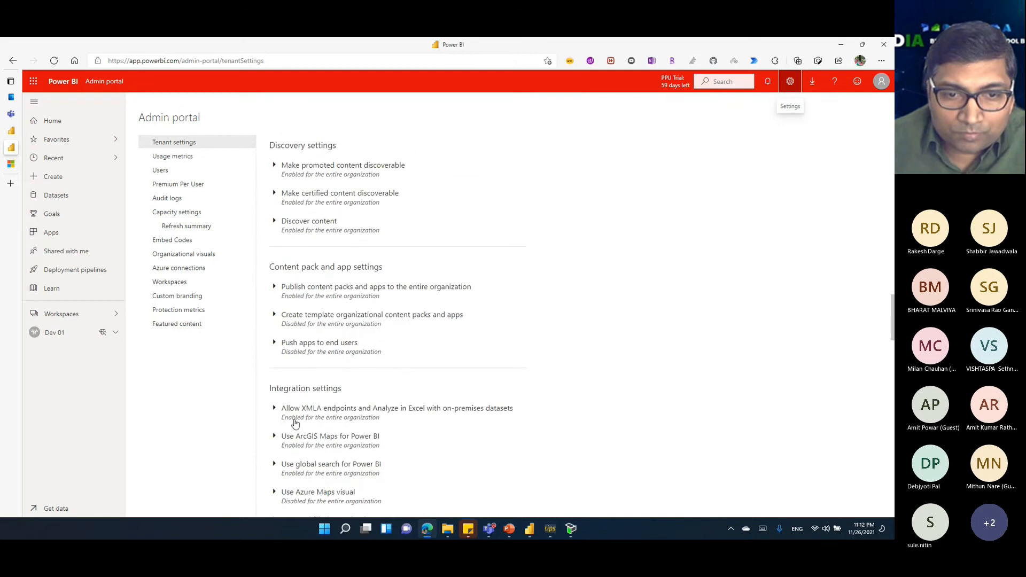
click(294, 421)
scroll(339, 443, down, 1)
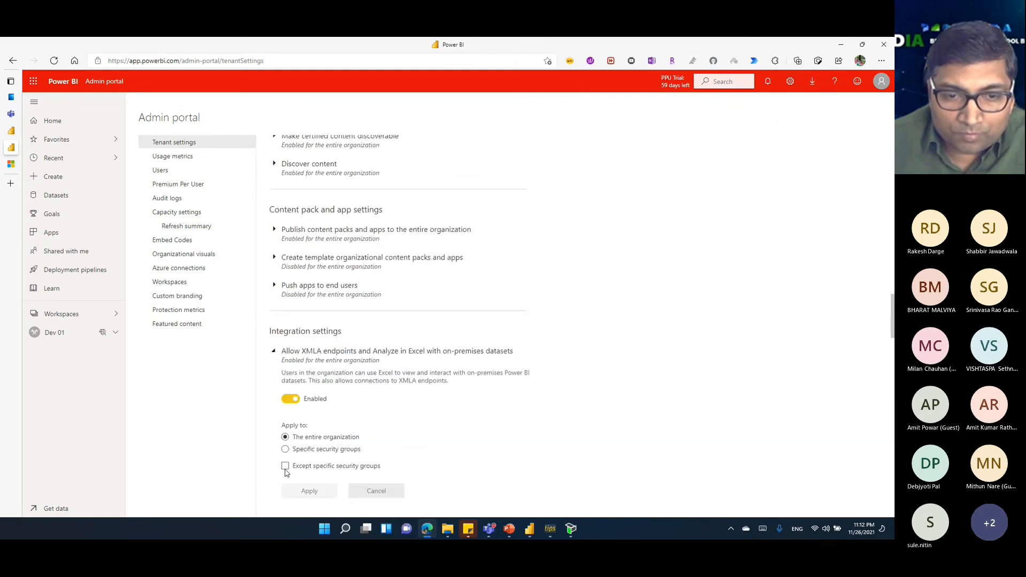
click(285, 450)
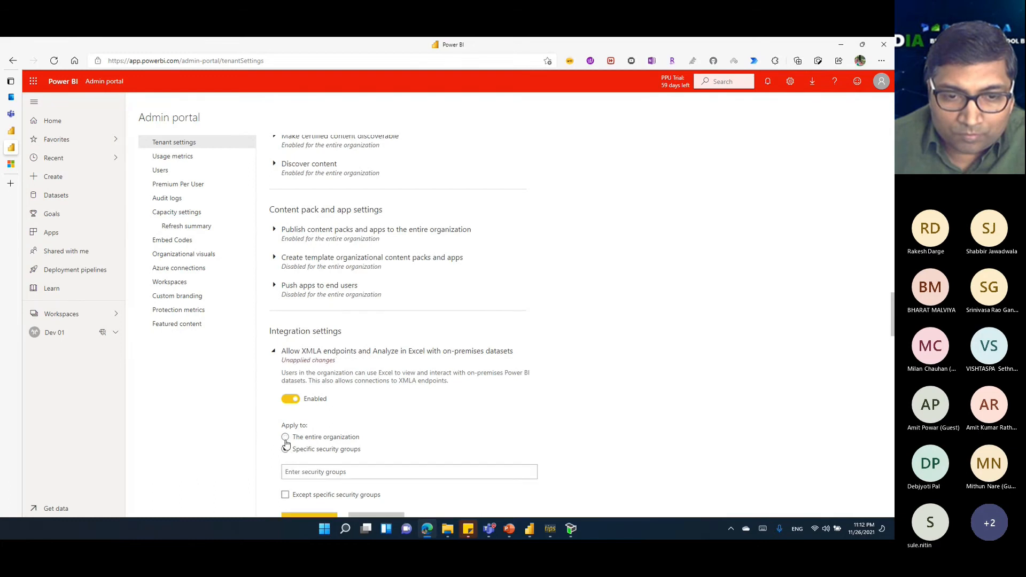
click(286, 437)
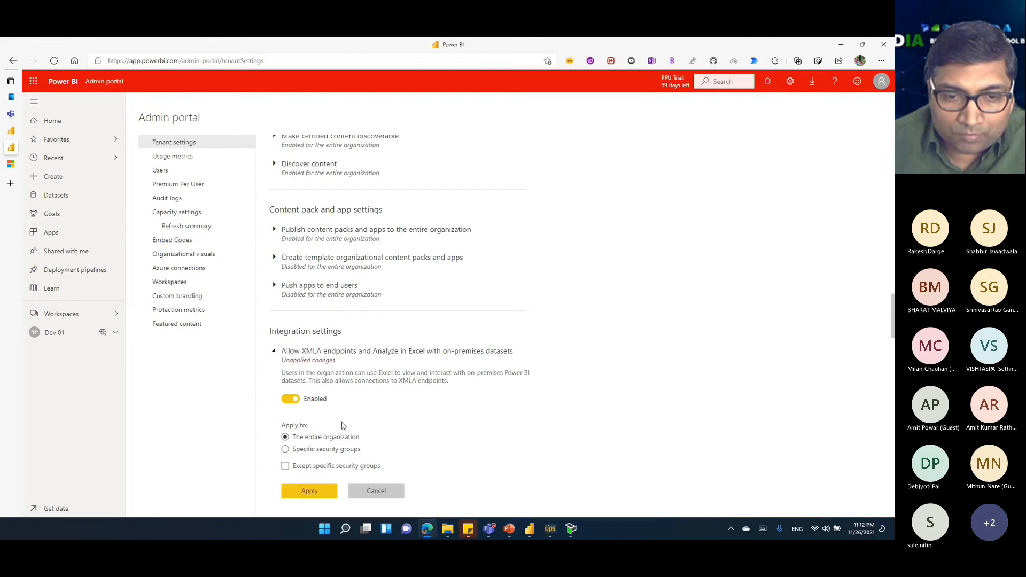
click(310, 492)
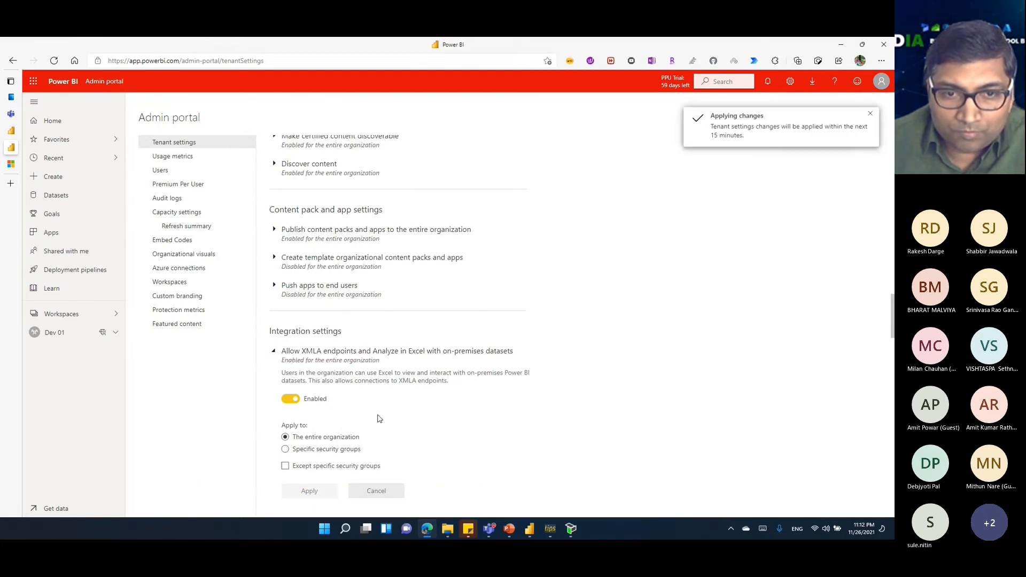
Leave the tenant settings for the Dev 01 workspace, applying all pending changes, and open the Demo File report.
scroll(378, 419, down, 2)
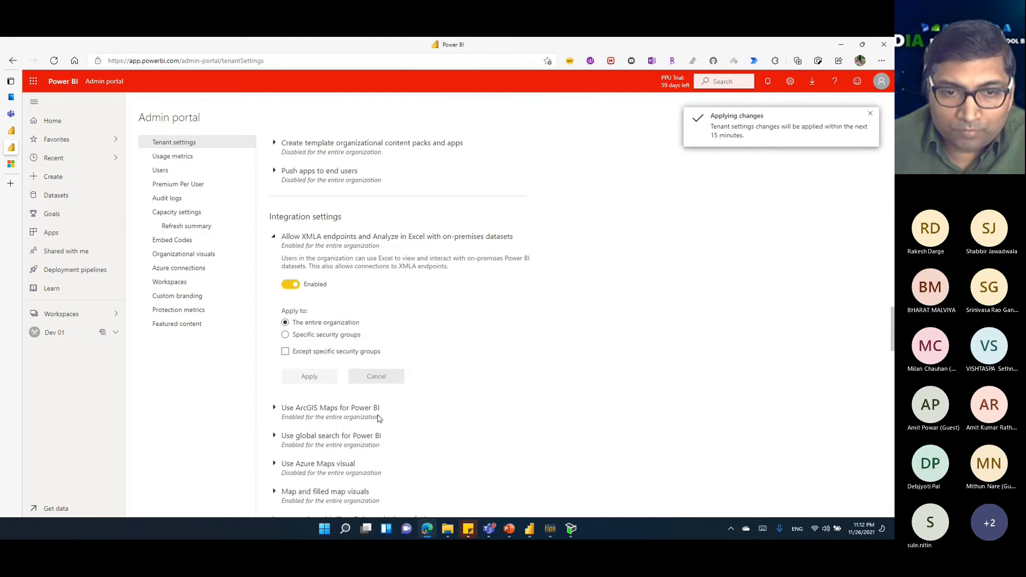
scroll(378, 419, down, 3)
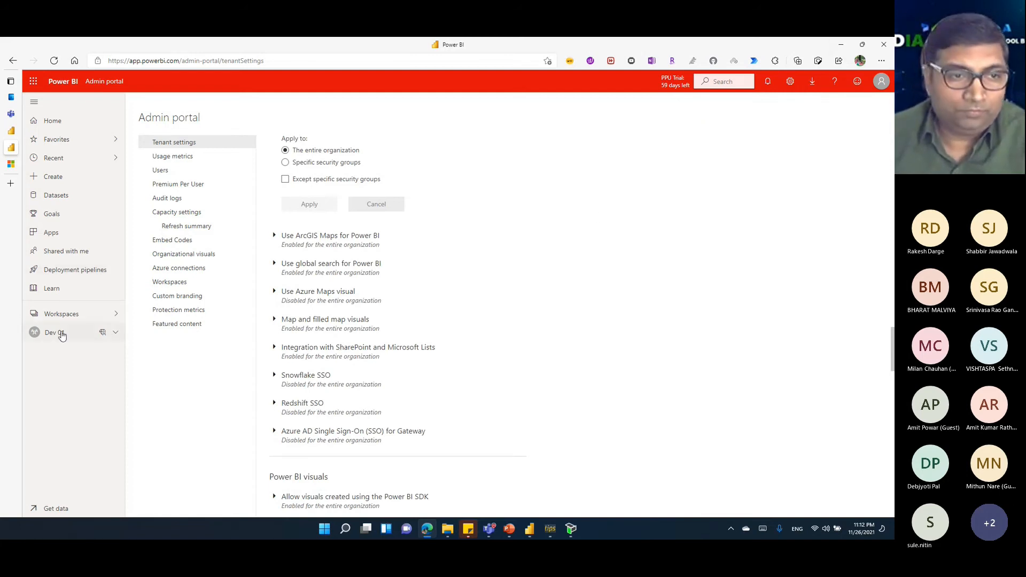
click(60, 332)
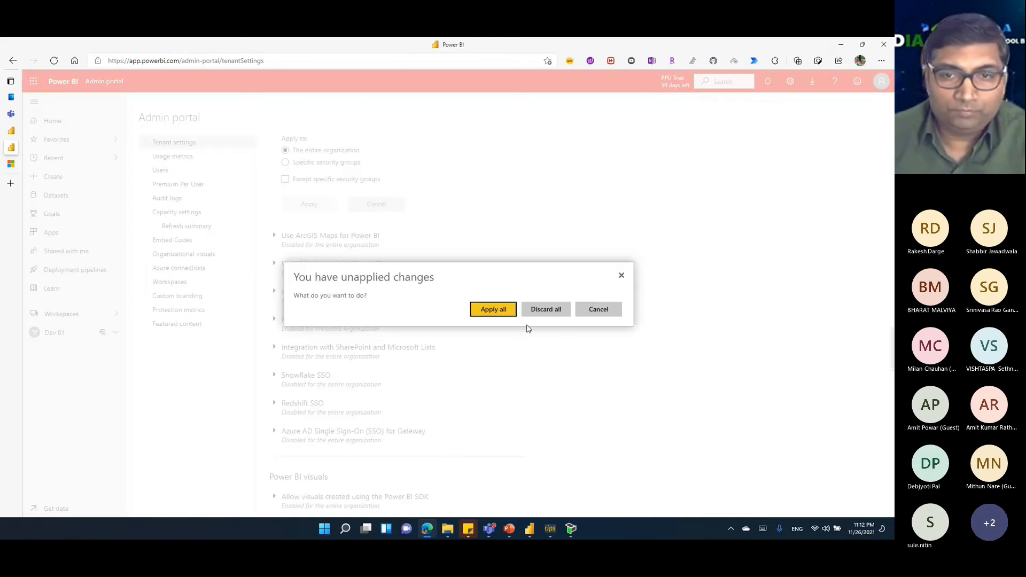
click(494, 310)
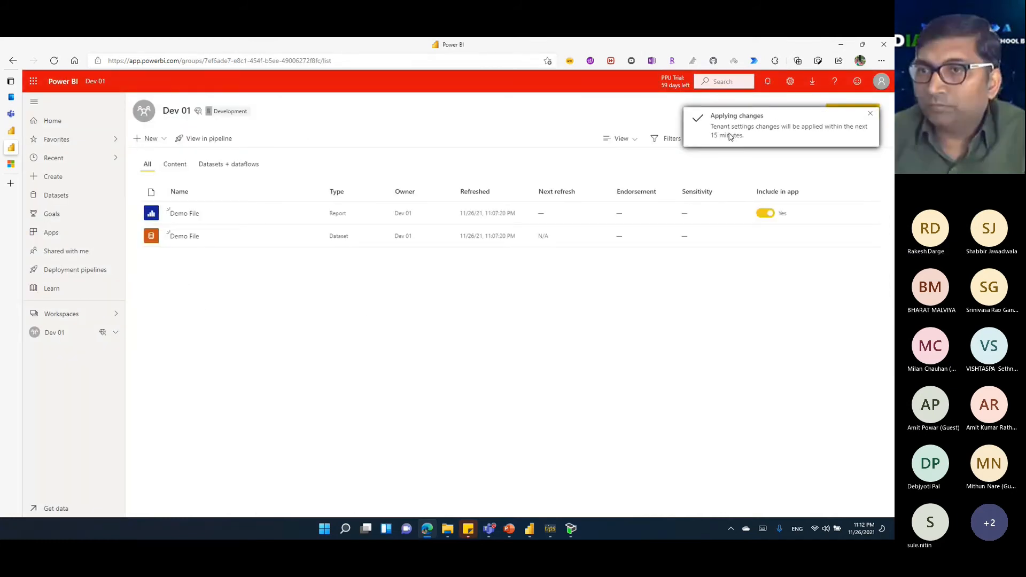
click(180, 214)
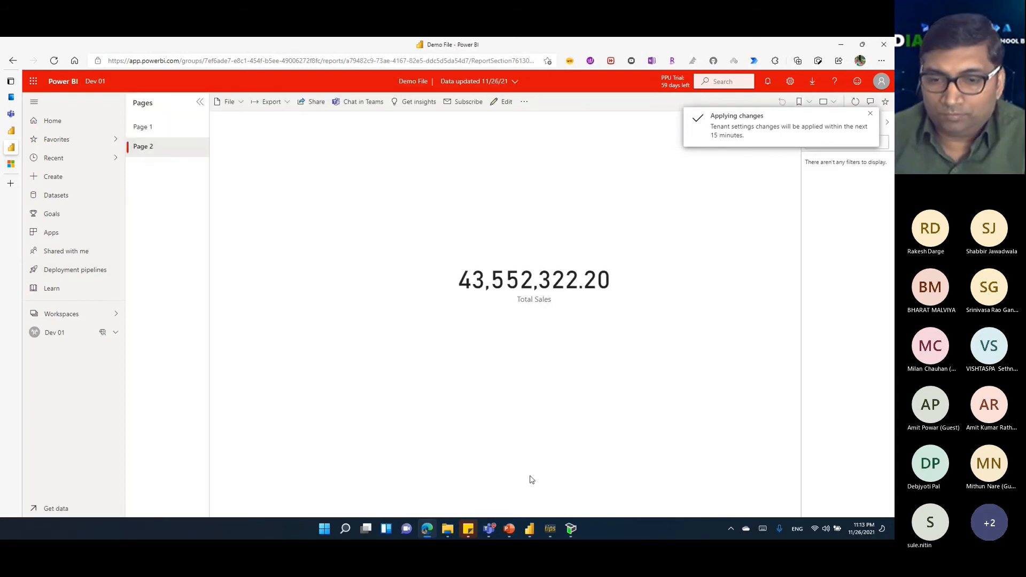
Switch to ALM Toolkit, rerun the Power BI Desktop comparison against the Dev 01 Demo File dataset and hide skip objects with the same definition.
click(570, 529)
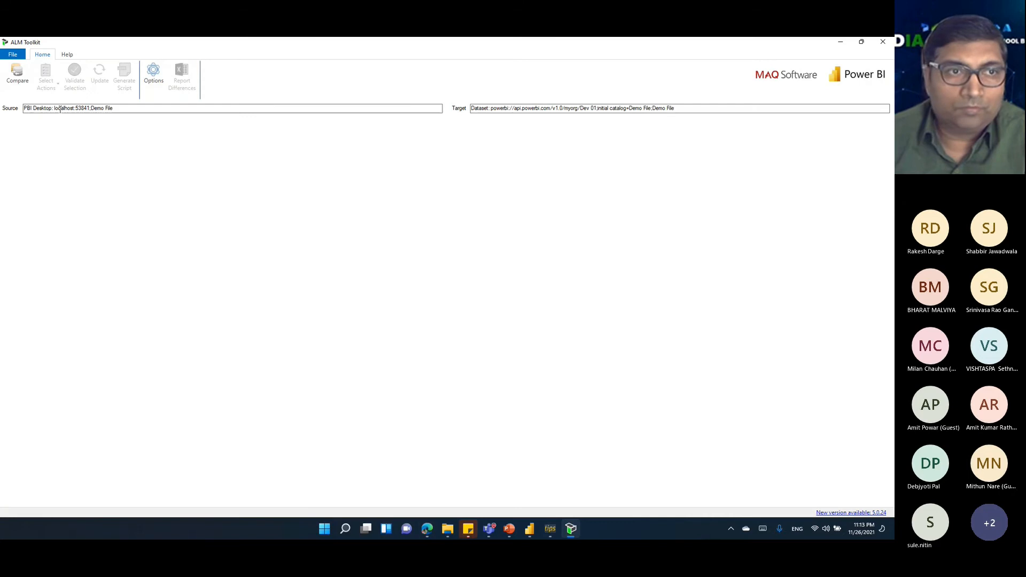
click(17, 84)
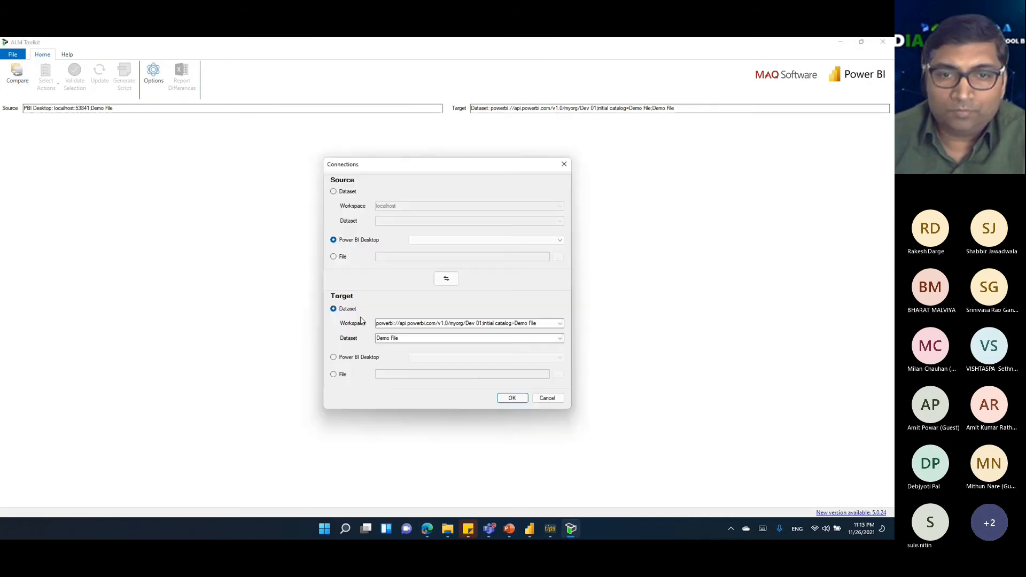
click(508, 400)
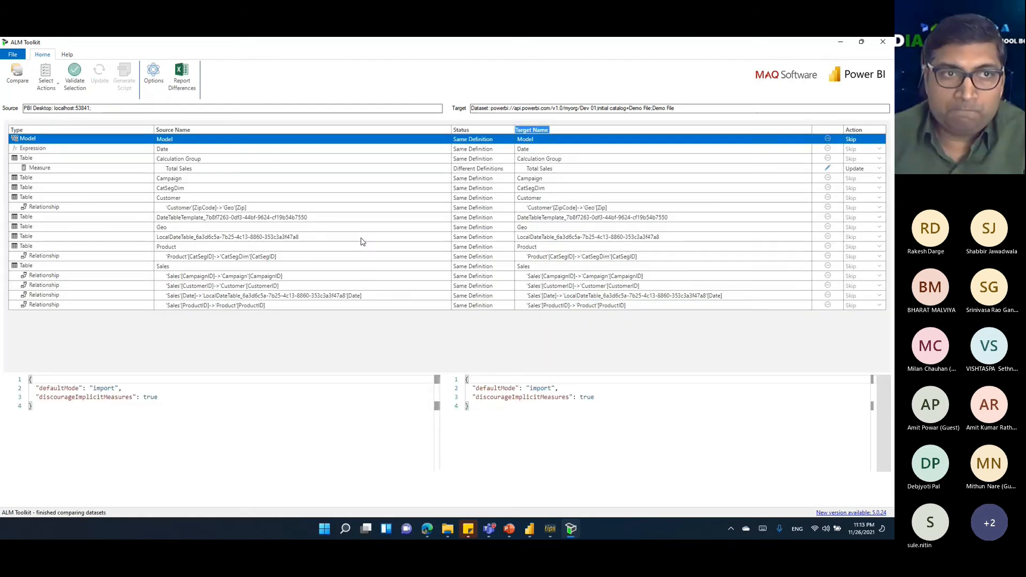
click(46, 74)
click(64, 99)
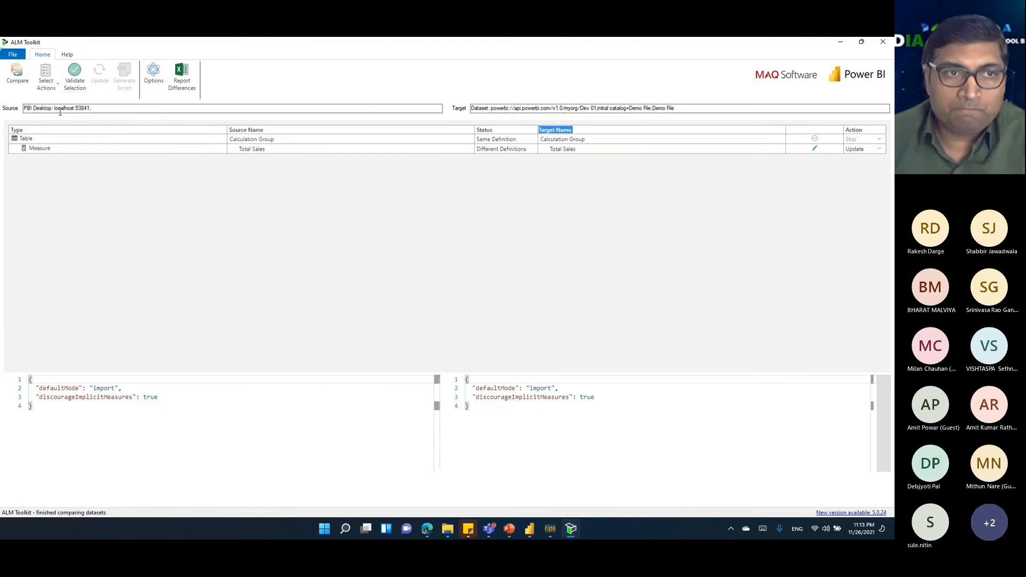
Validate the selection, try again to update the Dev 01 dataset, review the XMLA read/write message, and close the dialogs to return to the browser.
click(75, 80)
click(586, 362)
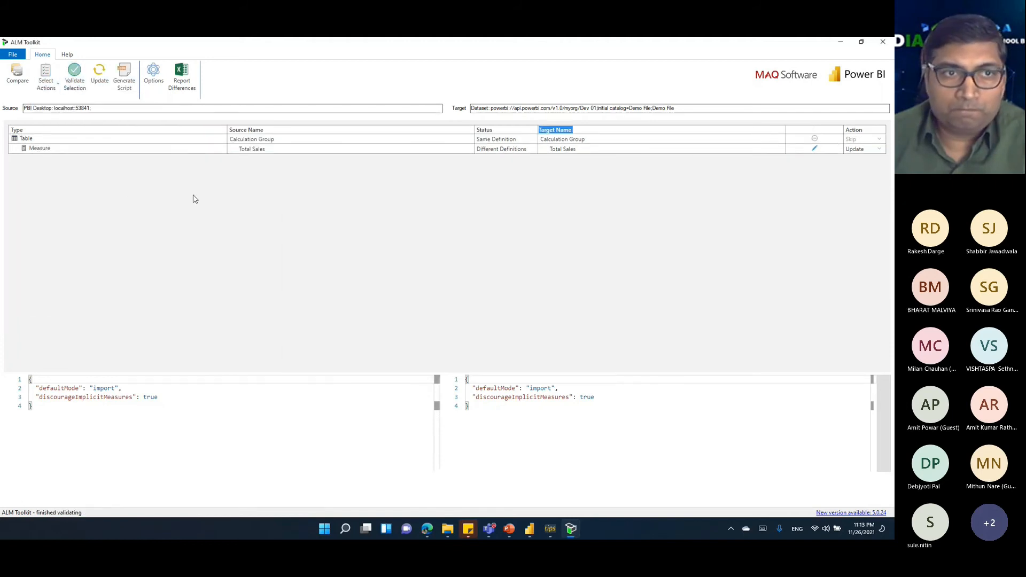
click(99, 76)
click(455, 318)
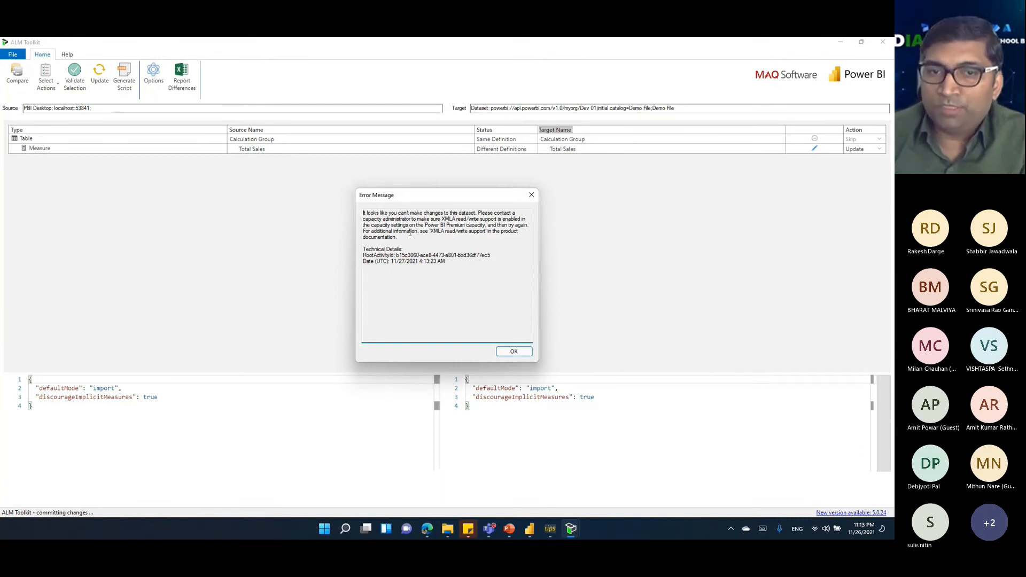
drag(442, 218, 477, 219)
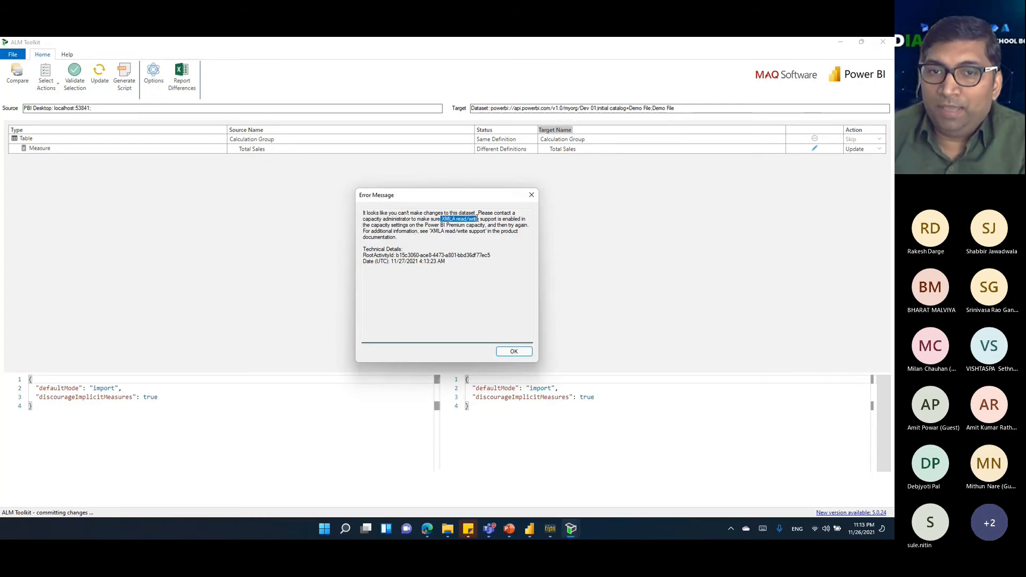
click(471, 220)
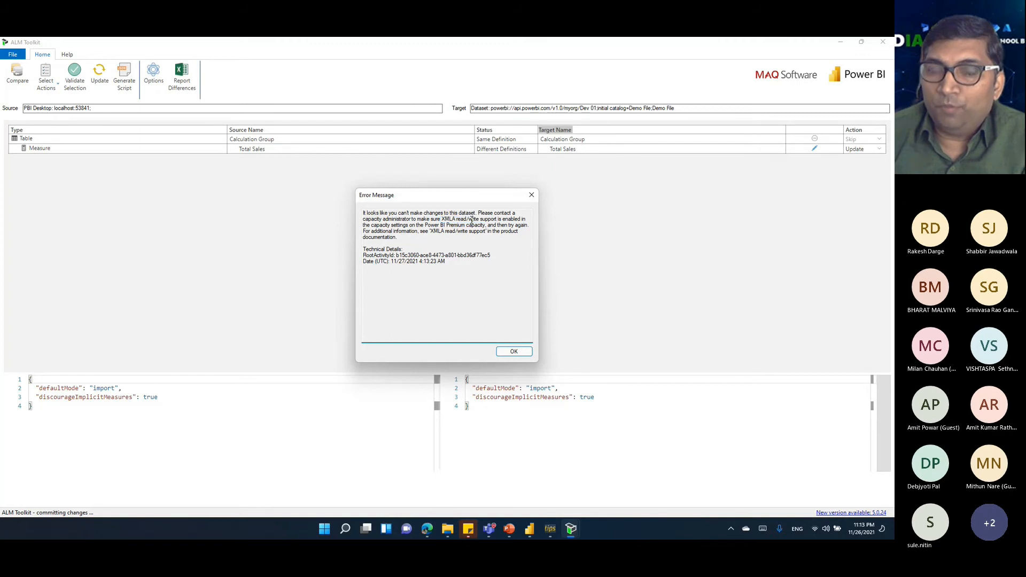
click(513, 351)
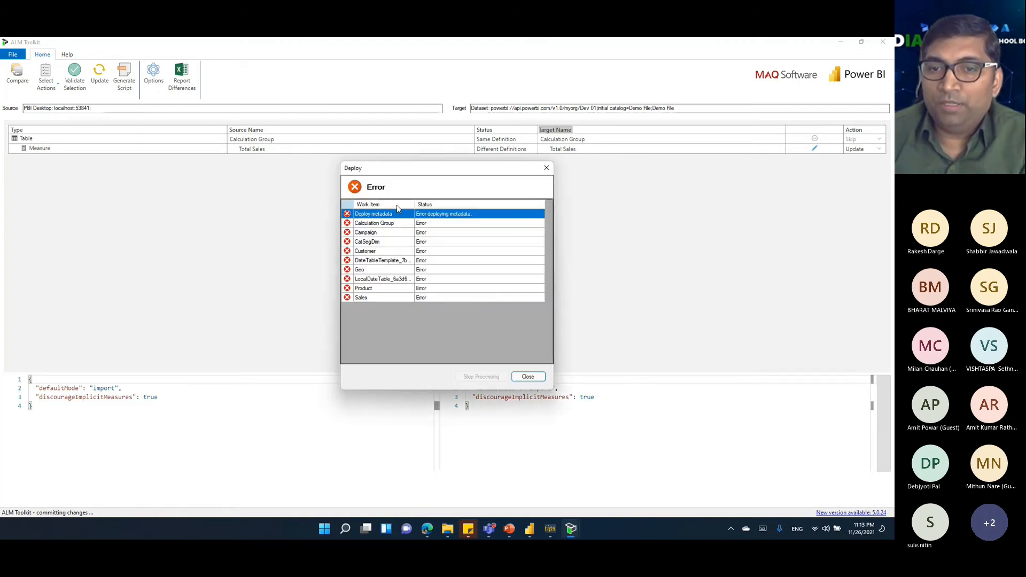
click(528, 377)
click(840, 45)
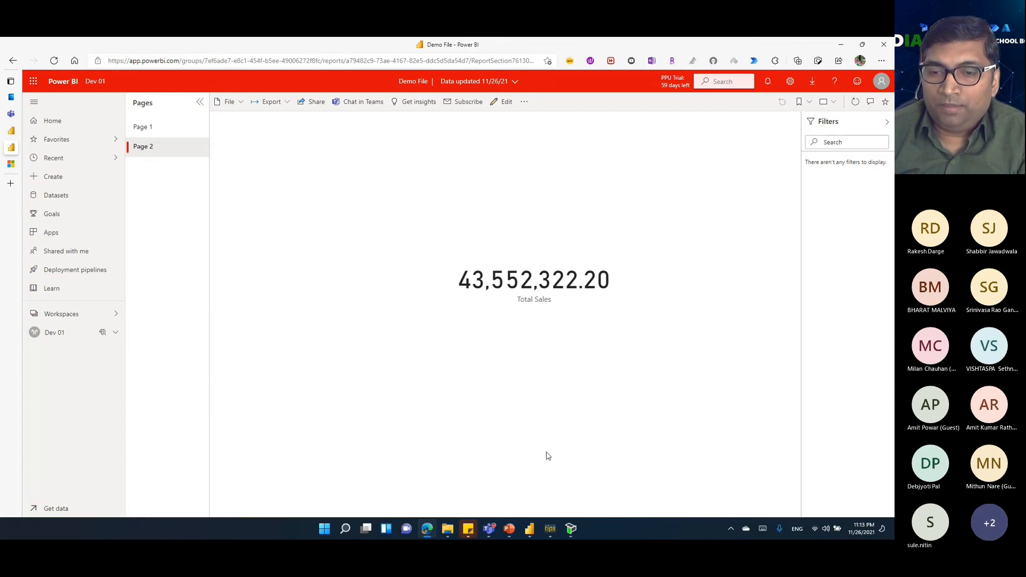
Switch to ALM Toolkit, check the Power BI Desktop choices for the comparison's source and target, cancel the connections and close the toolkit.
click(571, 529)
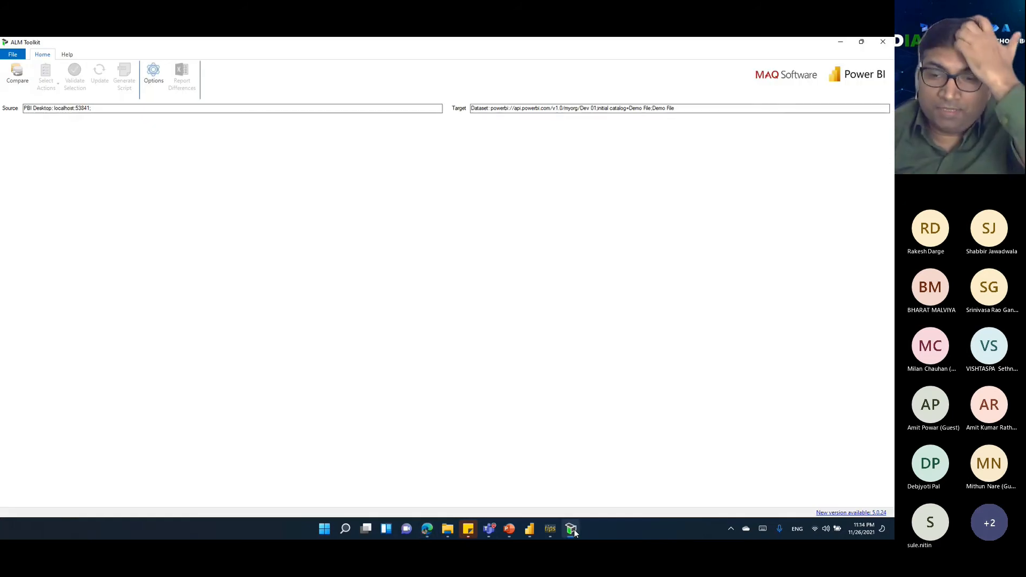
click(18, 80)
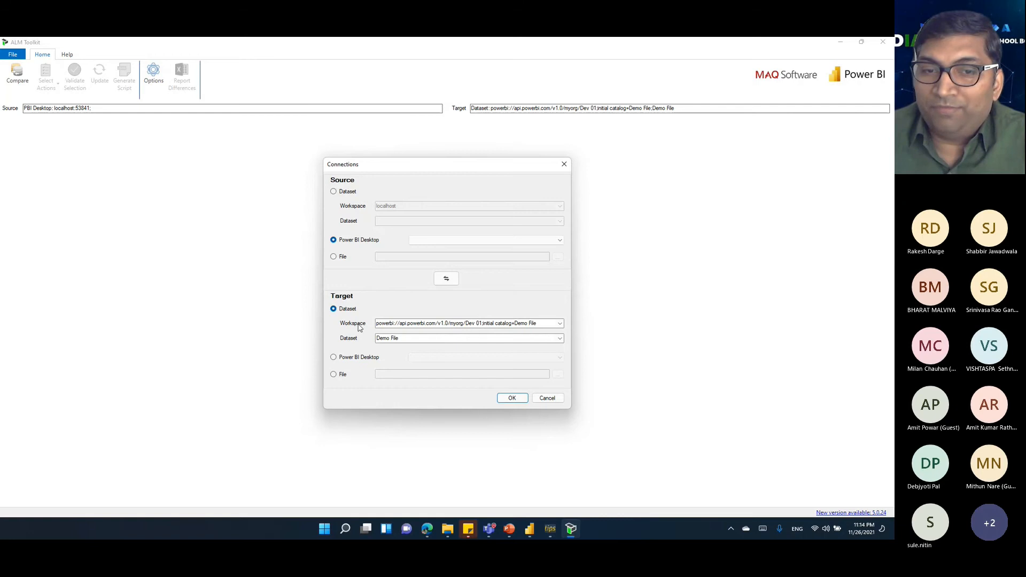
click(348, 361)
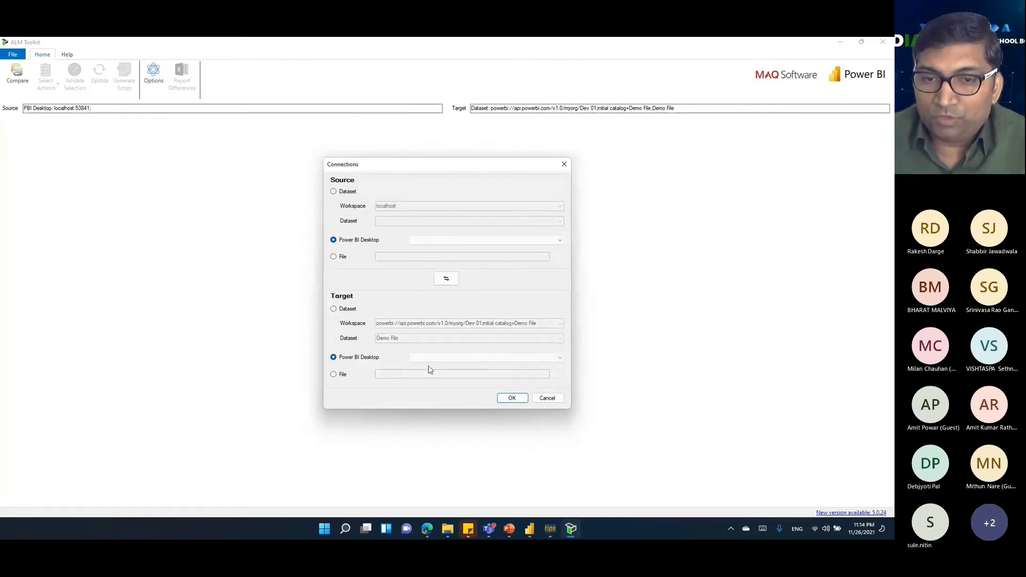
click(447, 358)
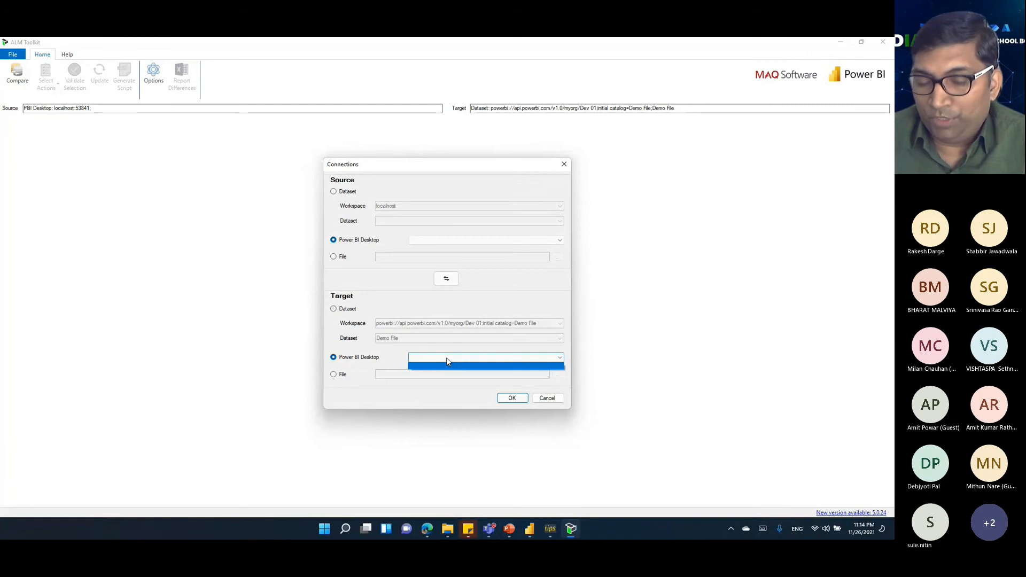
click(455, 242)
click(454, 241)
click(400, 264)
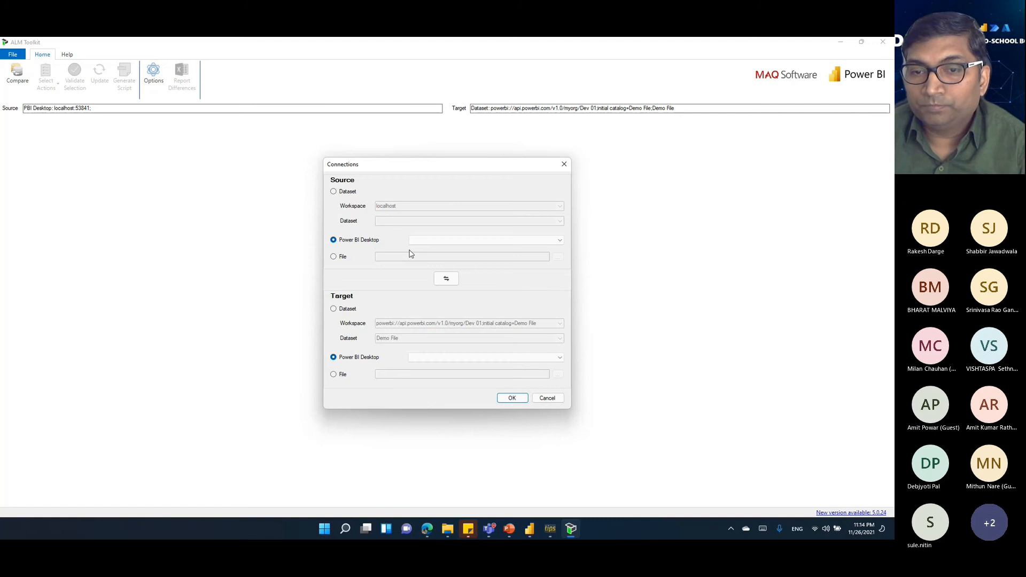
click(547, 398)
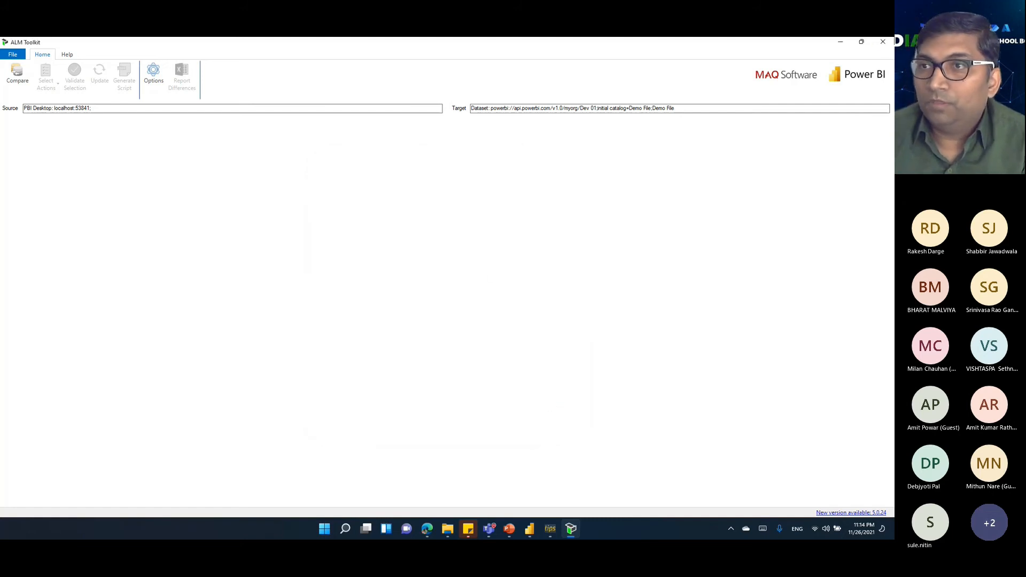
click(883, 43)
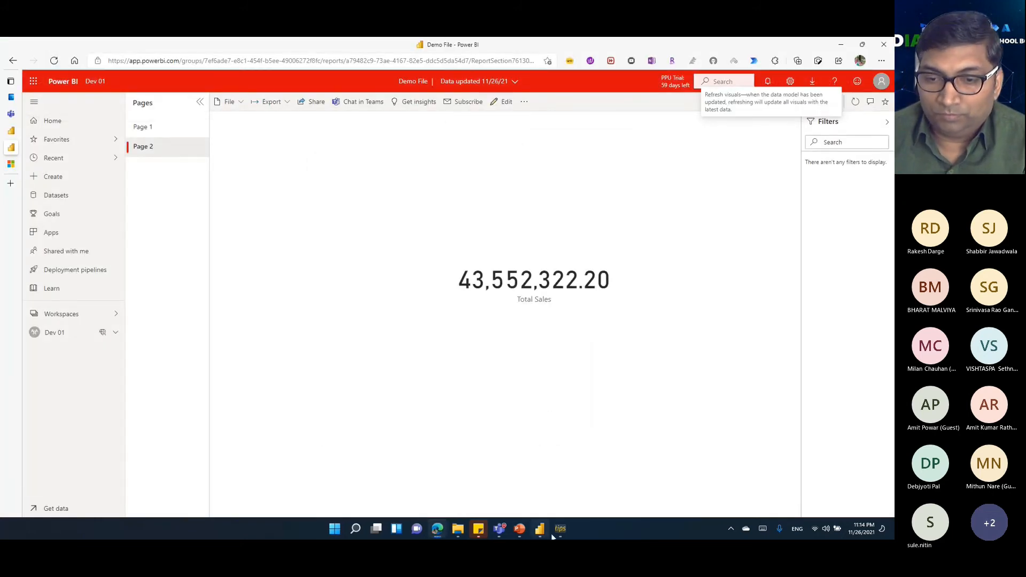
Switch to PowerPoint and review the Knowledge Sharing slide on the current key challenges of a developer.
mouse_move(537, 533)
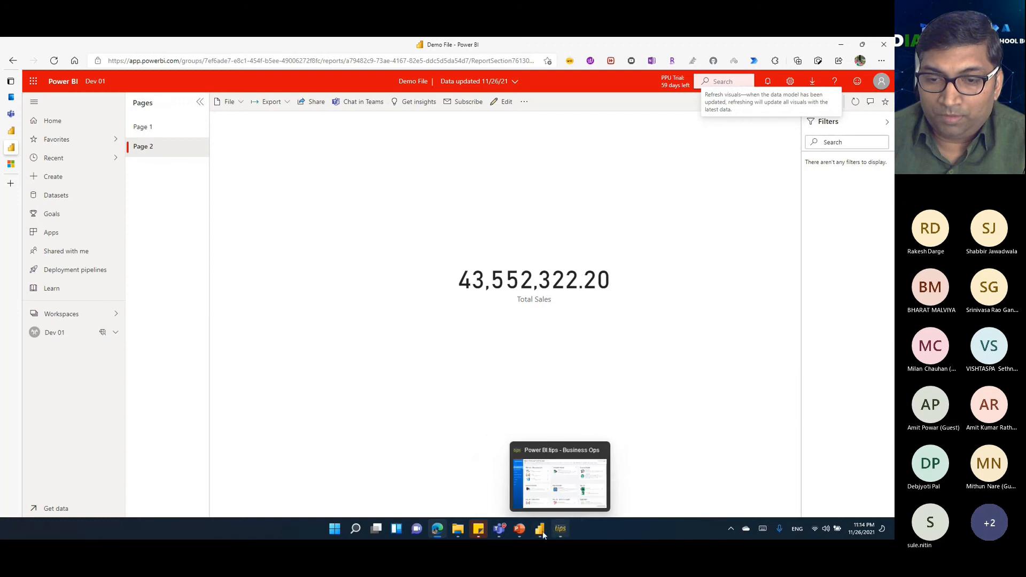
click(519, 529)
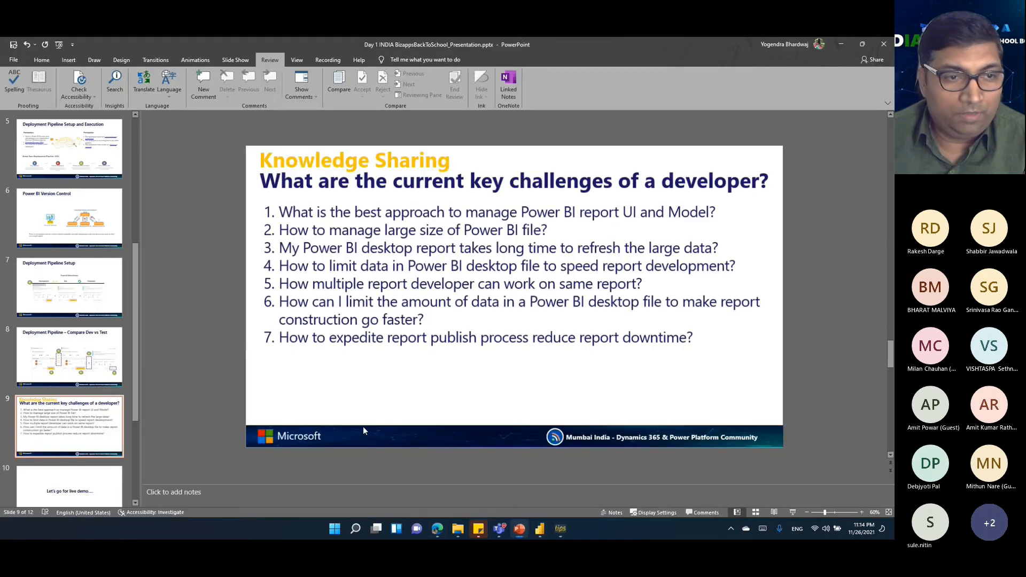
click(102, 355)
click(83, 437)
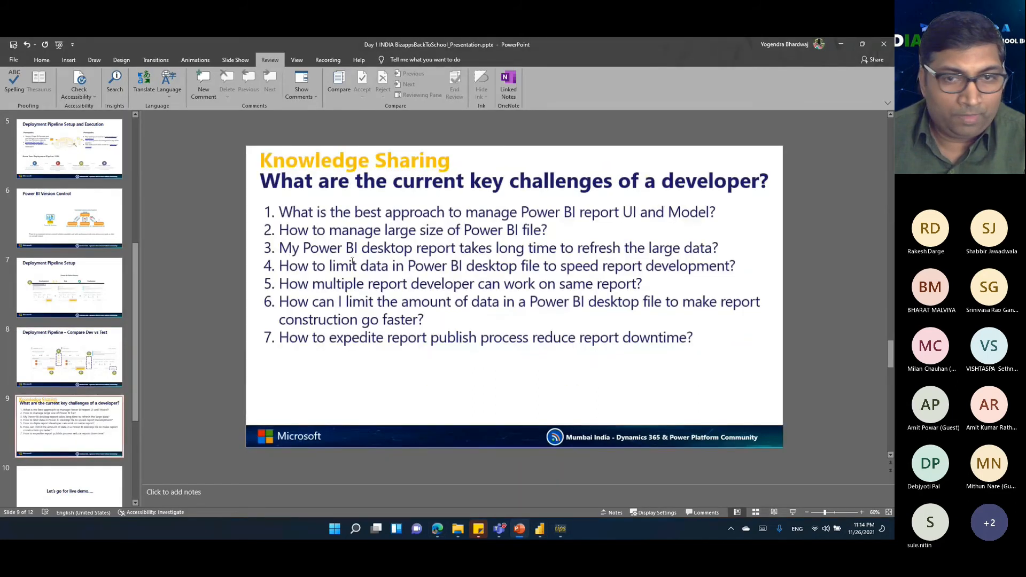
click(281, 210)
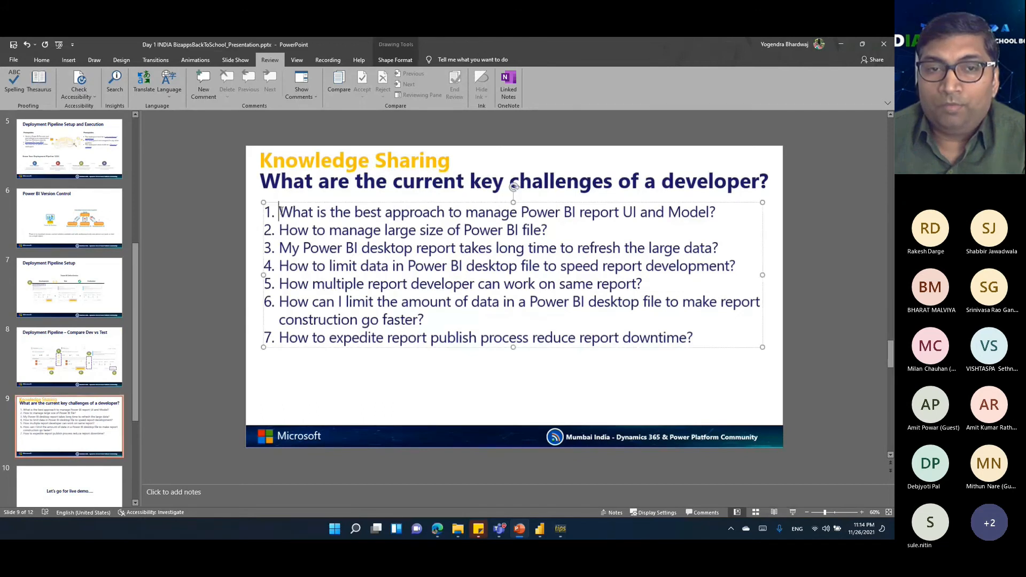
click(350, 423)
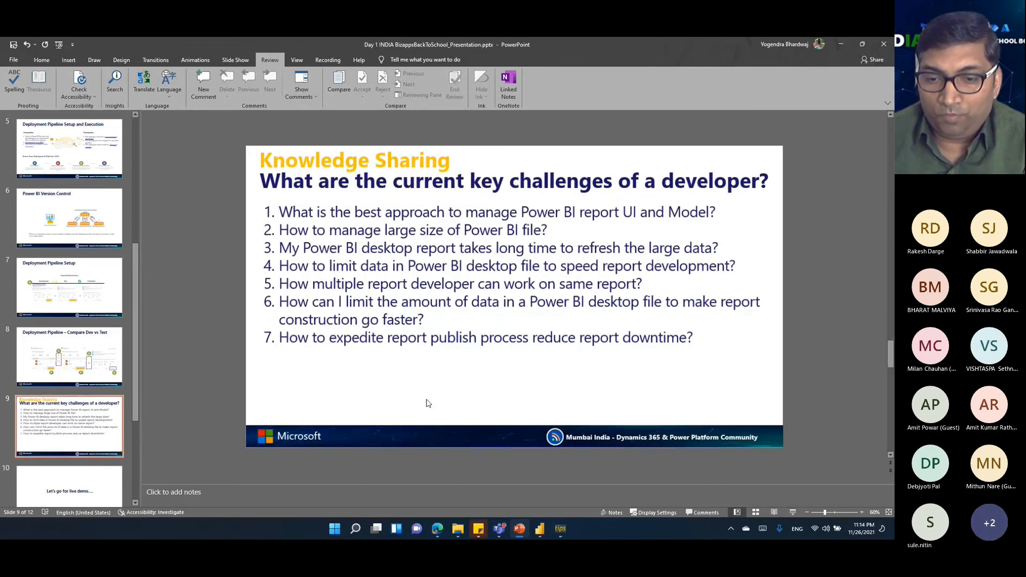
Return to the Power BI service in the browser, open deployment pipeline DP 002 and expand the Dev 01 and Test 01 contents.
click(437, 528)
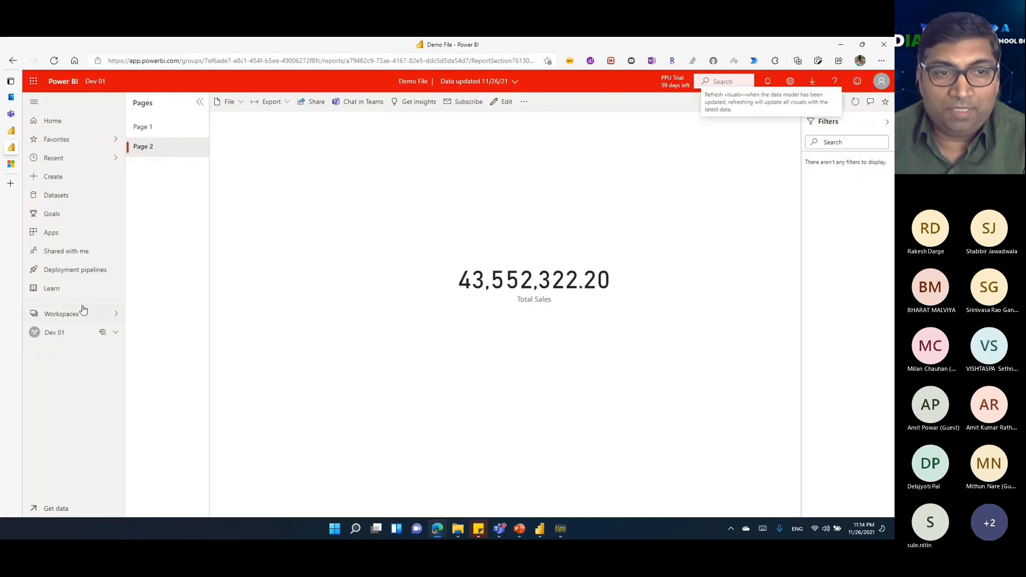
click(68, 269)
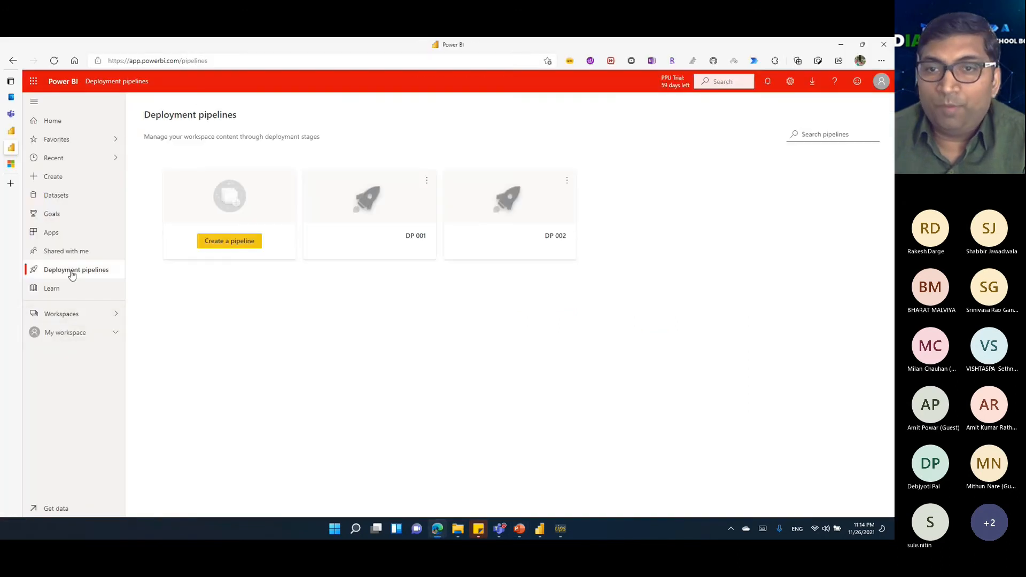
click(528, 237)
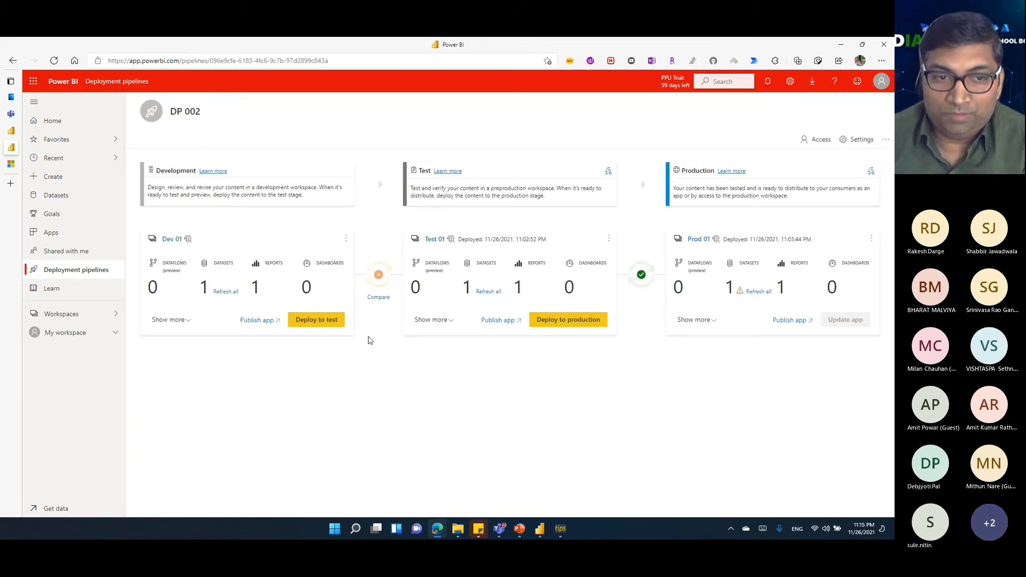
click(169, 319)
click(431, 320)
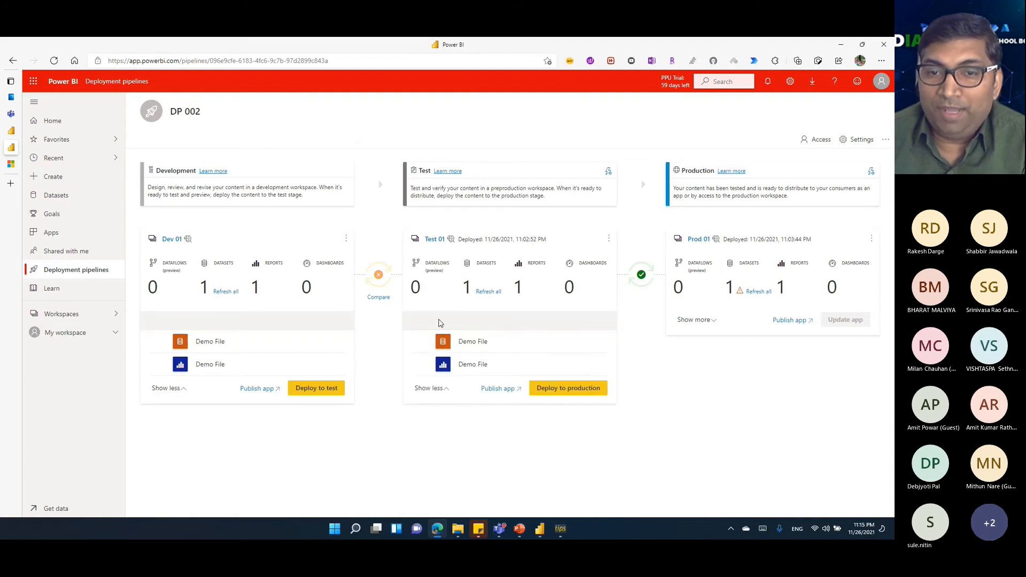
Deploy only the Demo File dataset from Dev 01 to the Test stage and expand the Test 01 contents again.
mouse_move(251, 347)
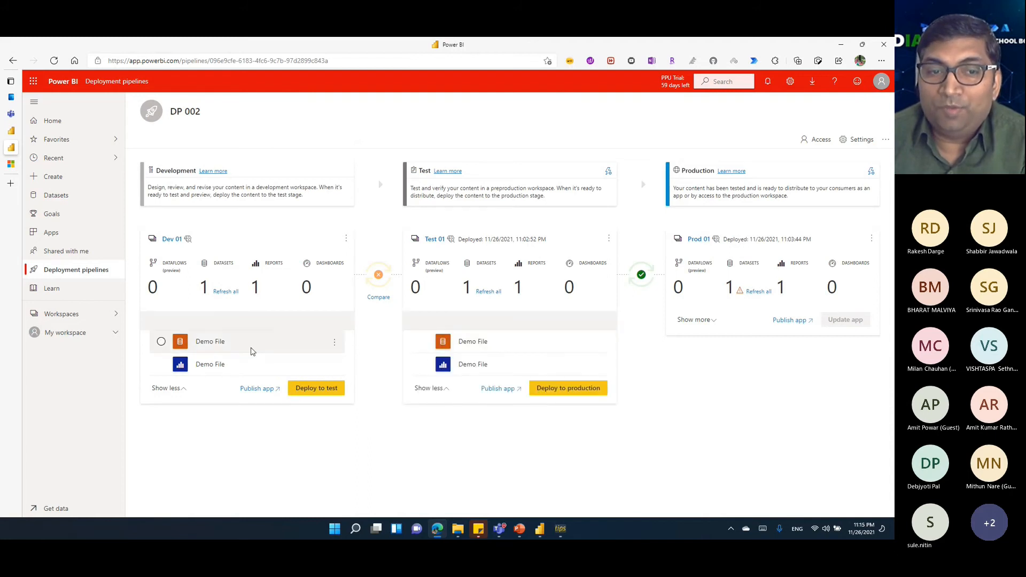
click(162, 344)
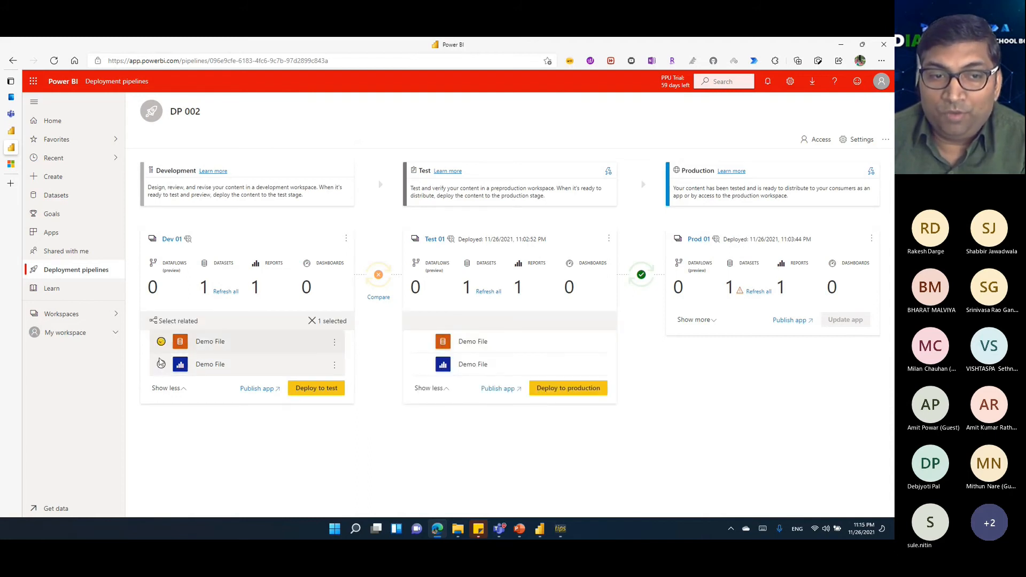
click(334, 389)
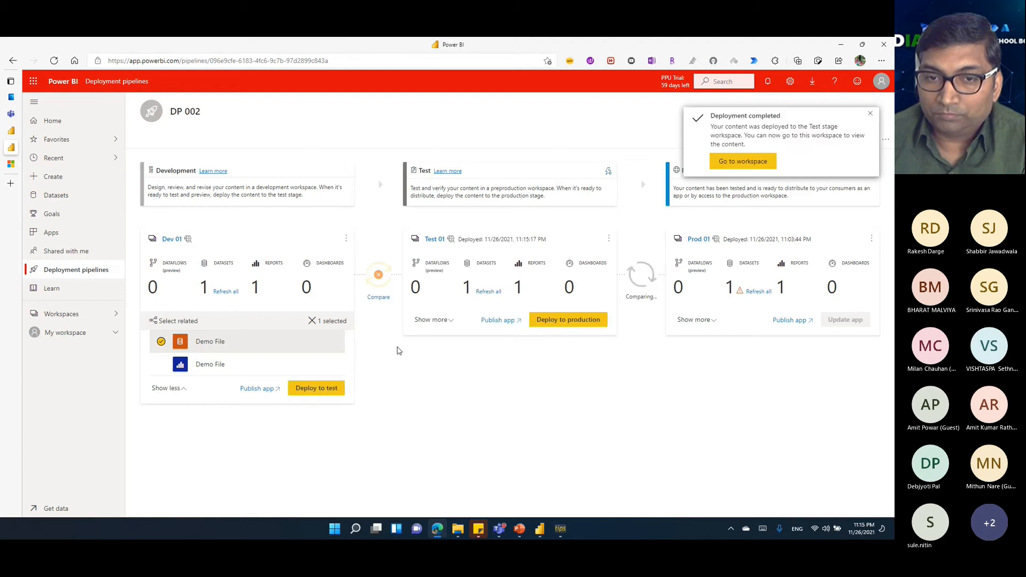
click(441, 321)
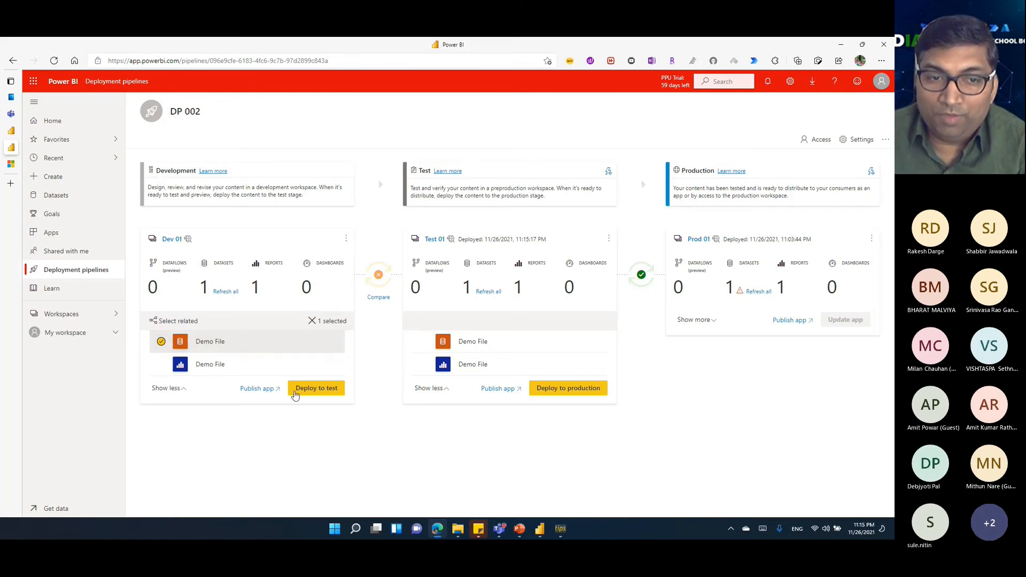
Review the available workspace options for the Dev 01, Test 01 and Prod 01 stages of the pipeline.
click(346, 239)
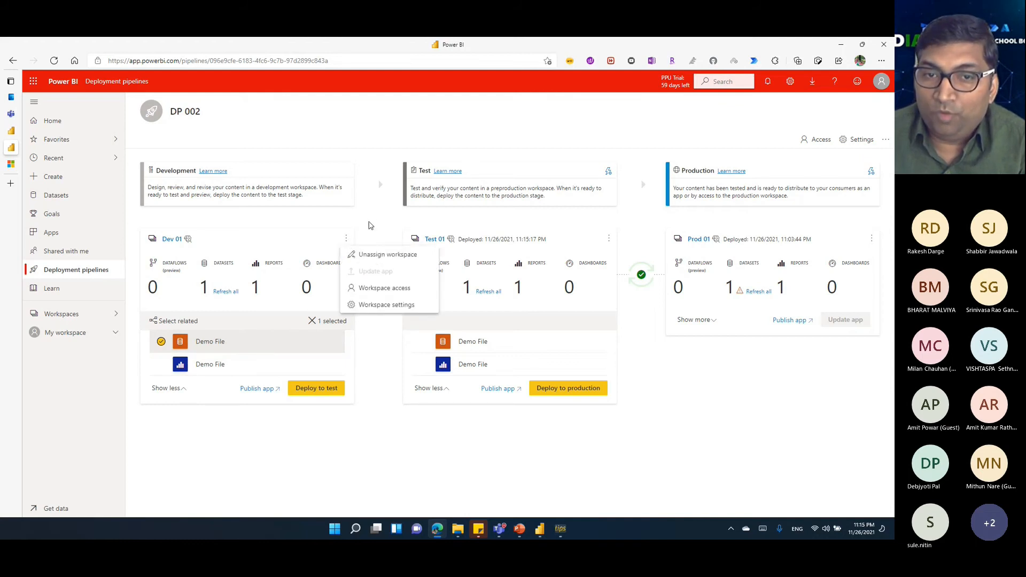
click(370, 217)
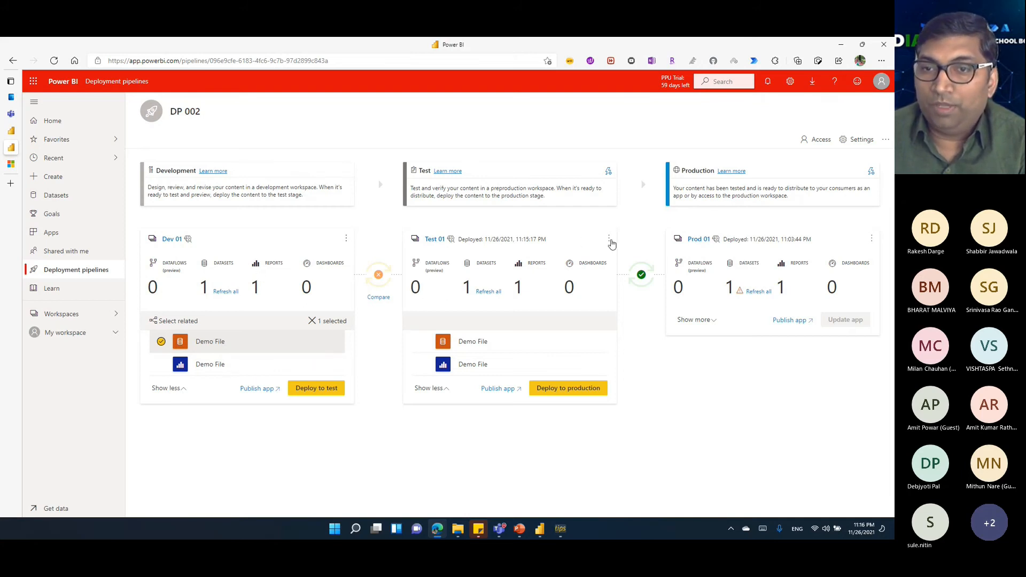
click(609, 241)
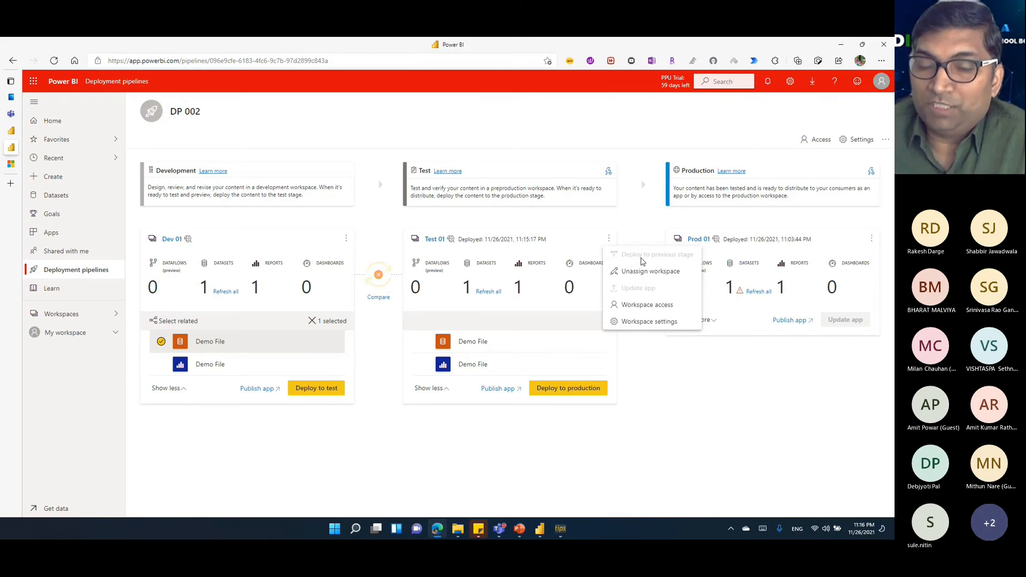
click(643, 219)
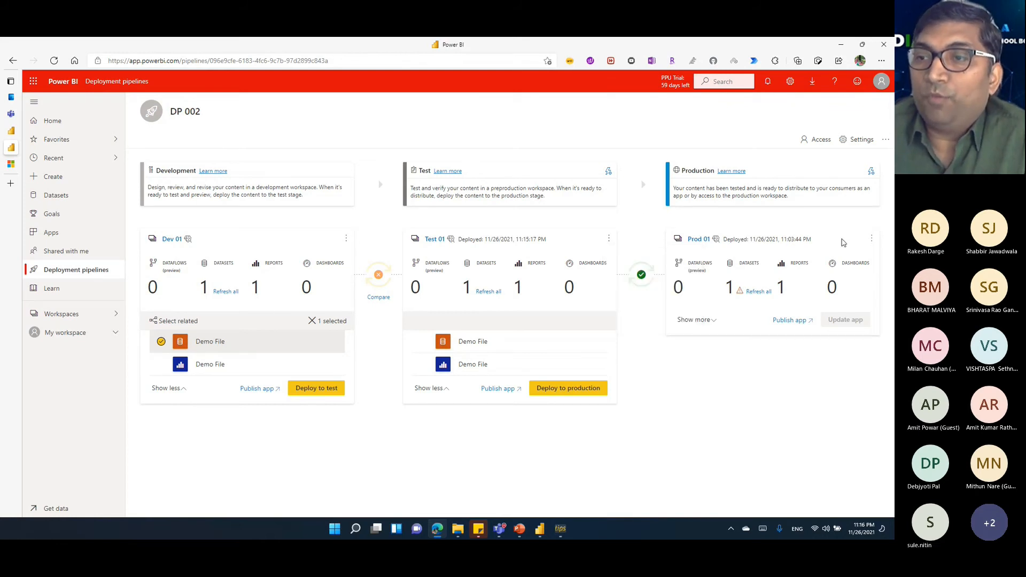
click(873, 240)
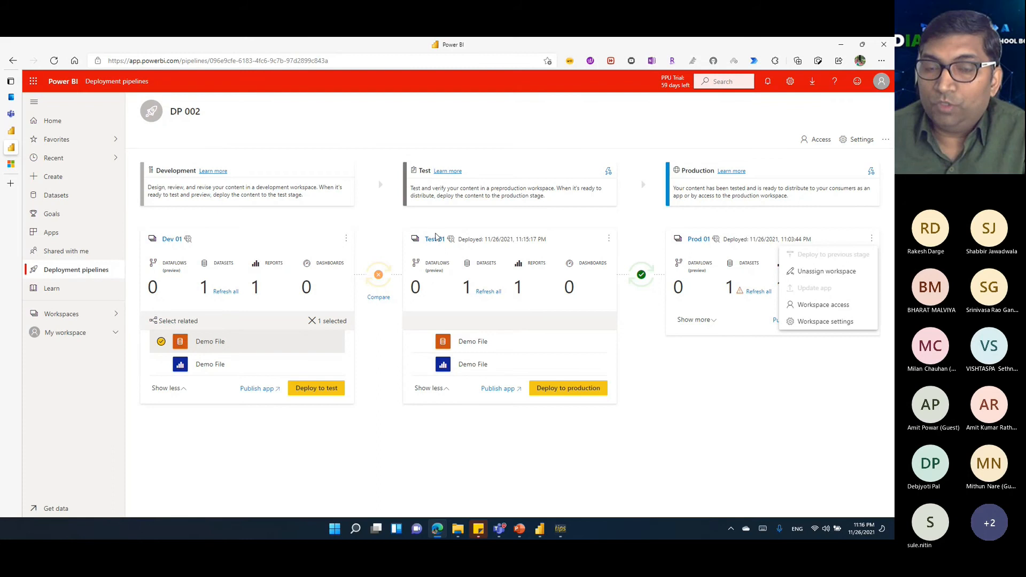
click(373, 229)
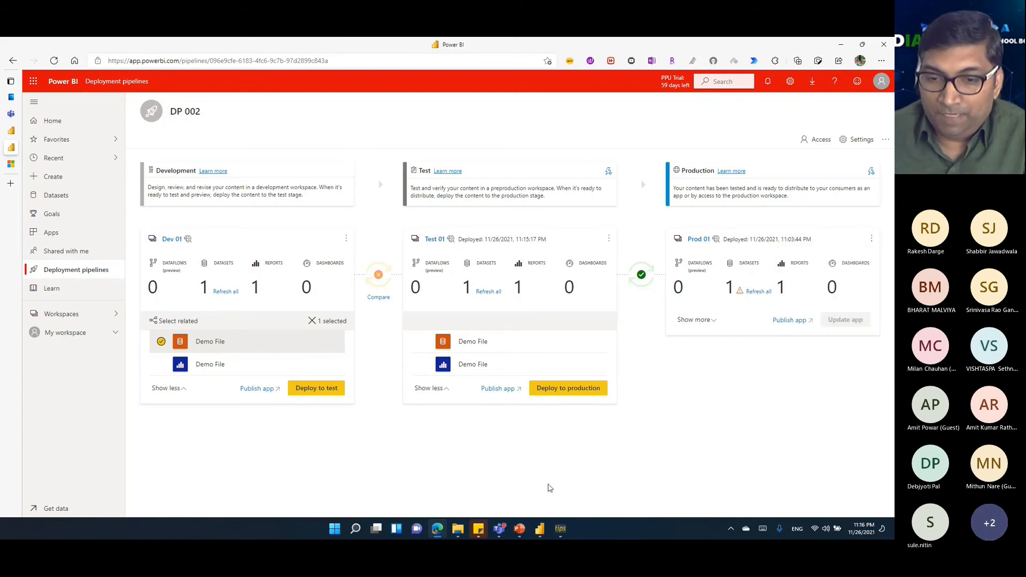
Switch to Power BI Desktop, show Page 1 of the Demo File report and start a Save As of the file.
click(518, 532)
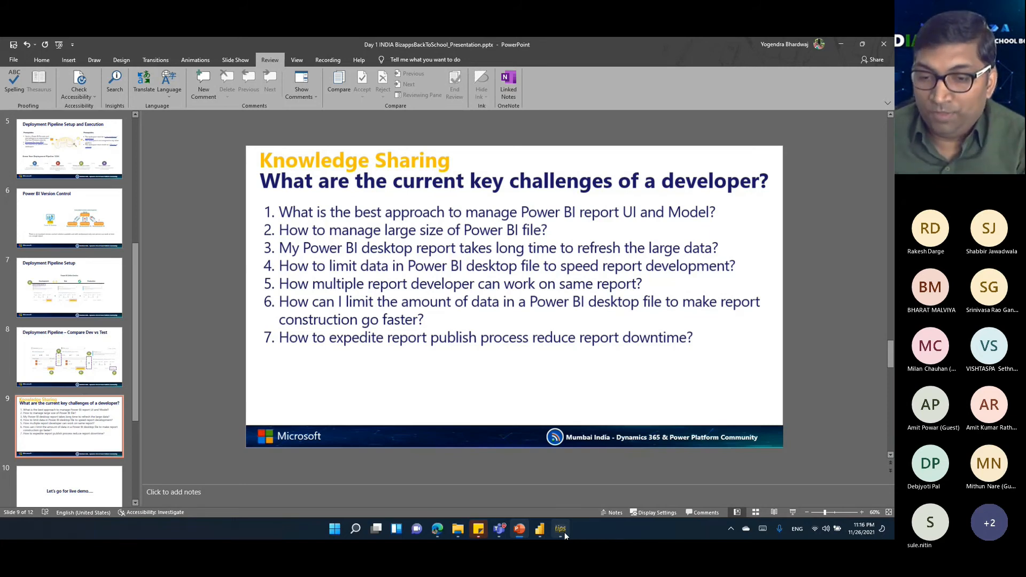
click(540, 529)
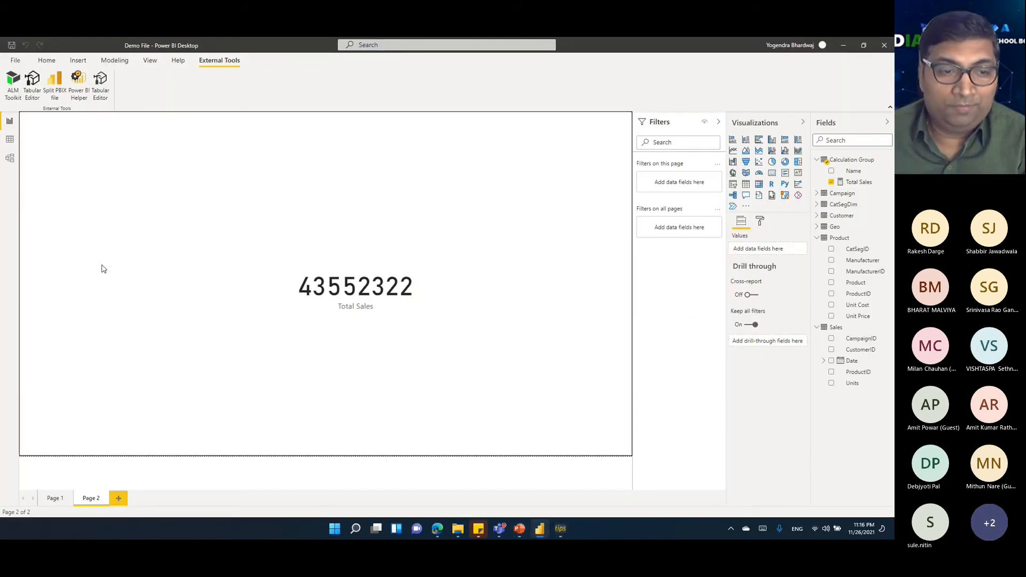
click(52, 499)
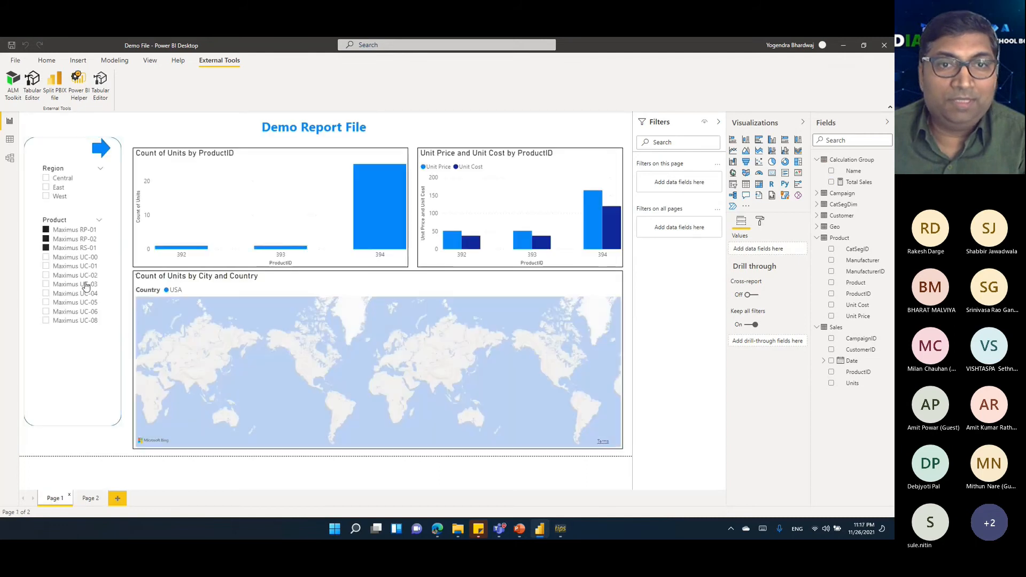
click(18, 61)
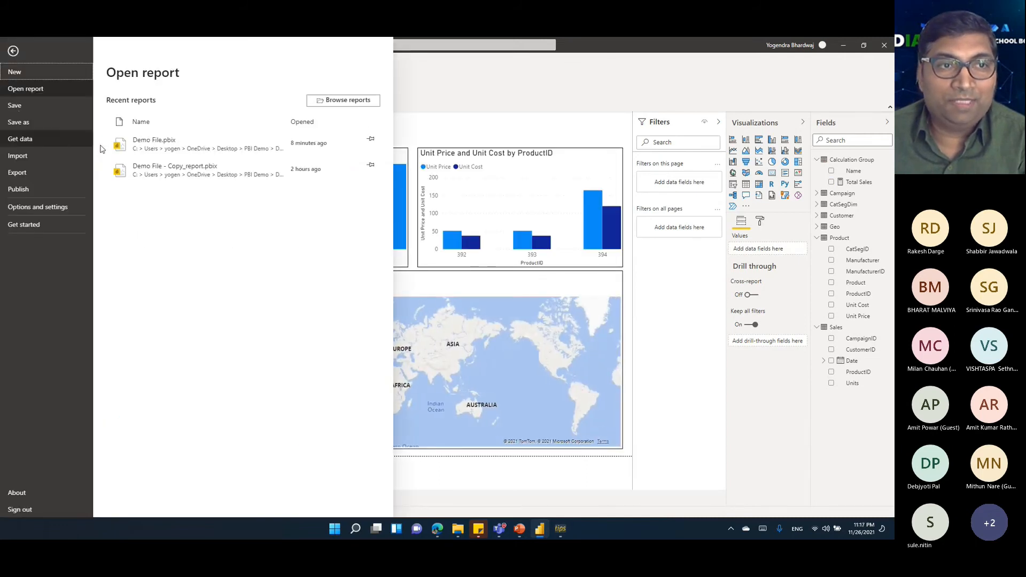
click(47, 124)
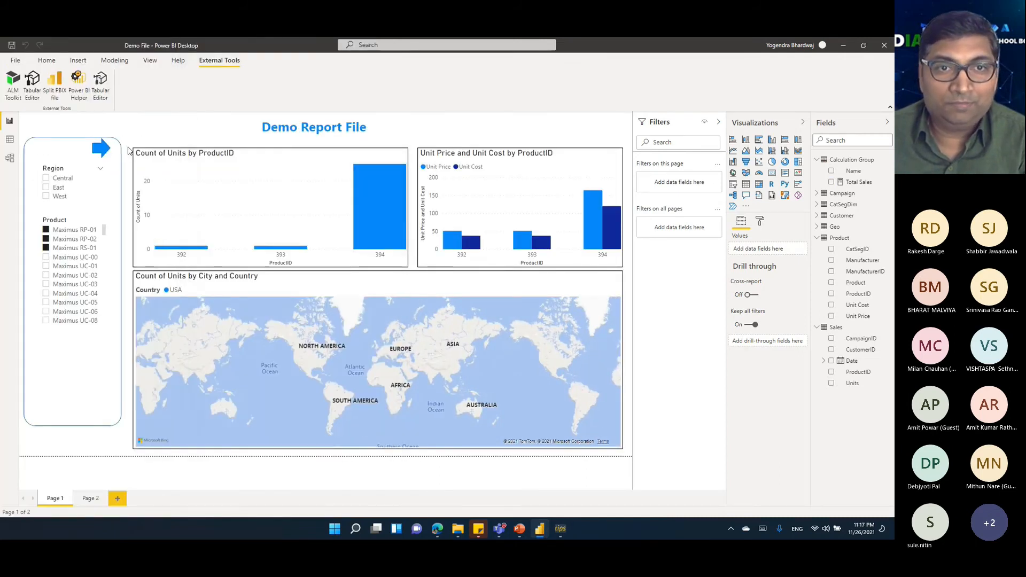
Create a new folder named Demo01 inside the PBI Demo folder.
right_click(157, 186)
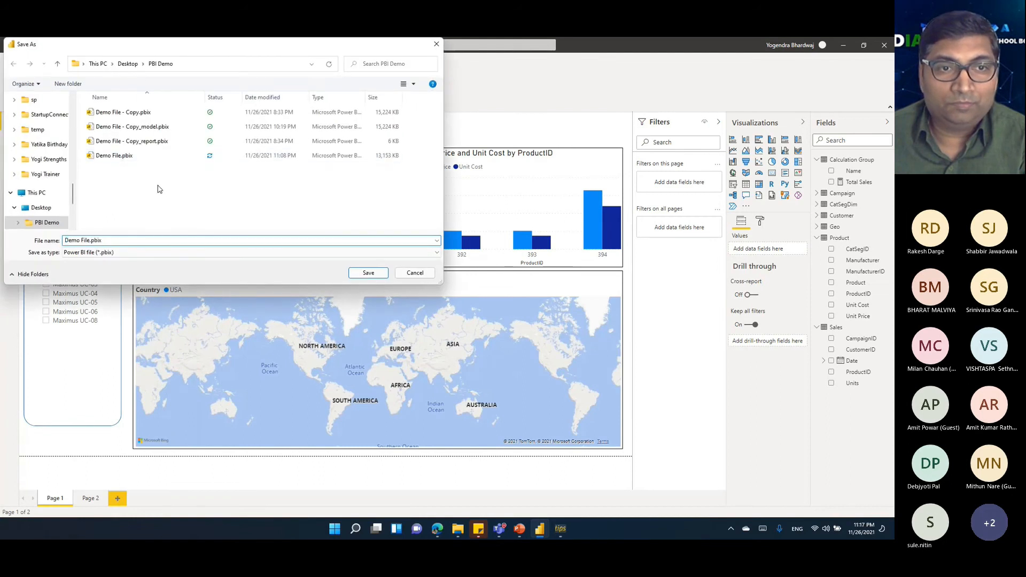
mouse_move(239, 348)
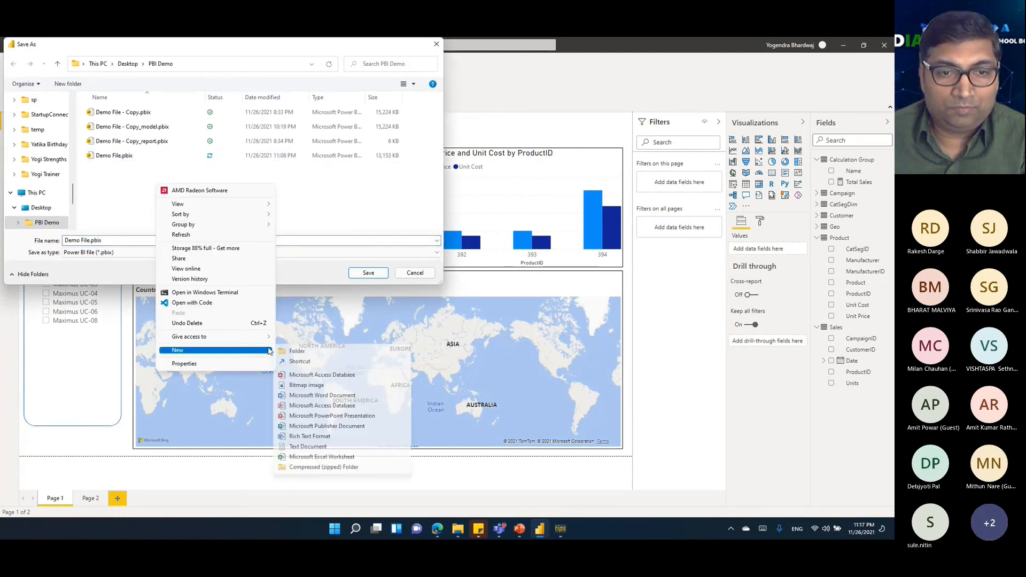
click(300, 351)
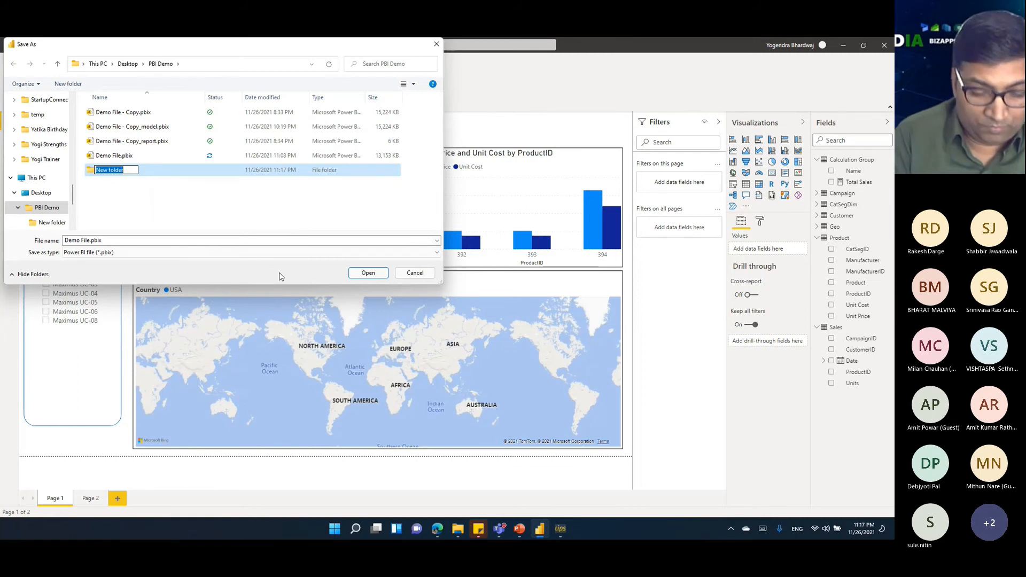
text(Demo01)
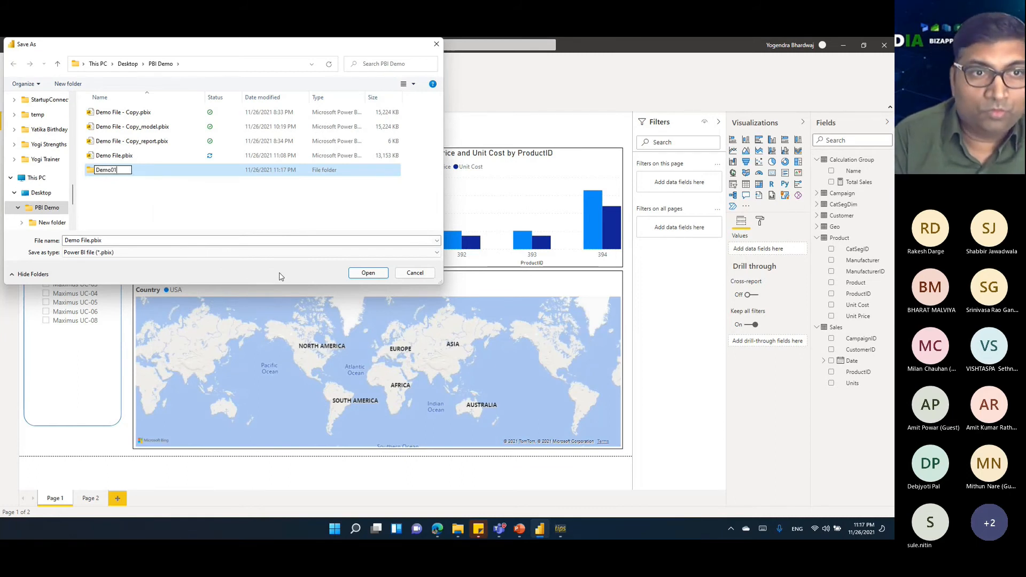
key(Return)
click(120, 129)
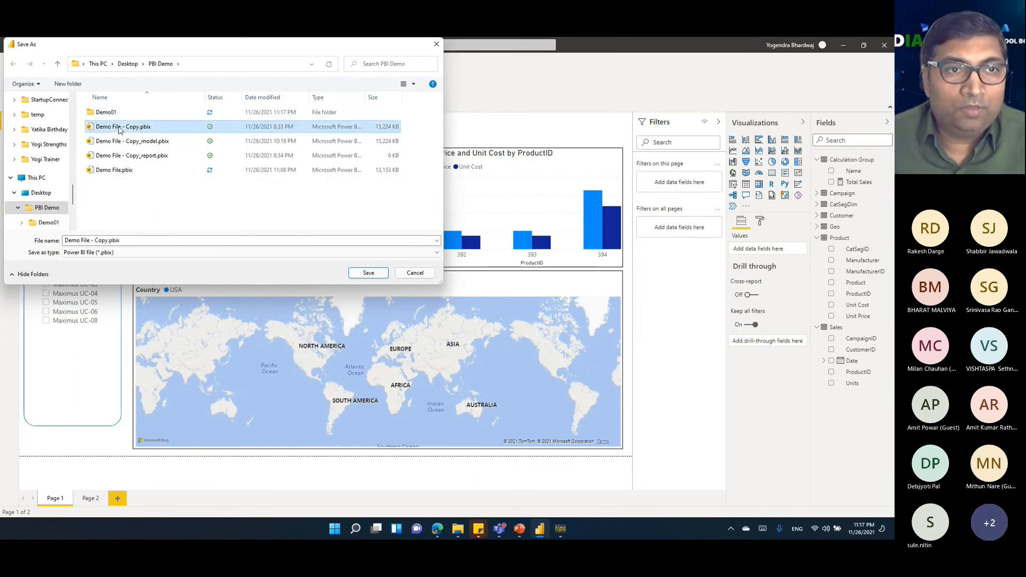
click(109, 129)
click(196, 217)
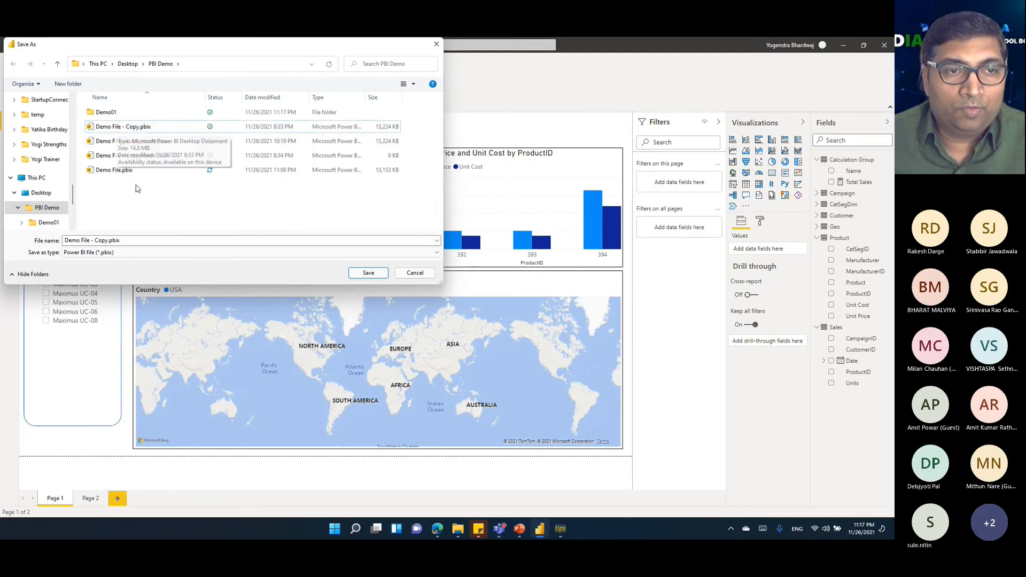
double_click(105, 113)
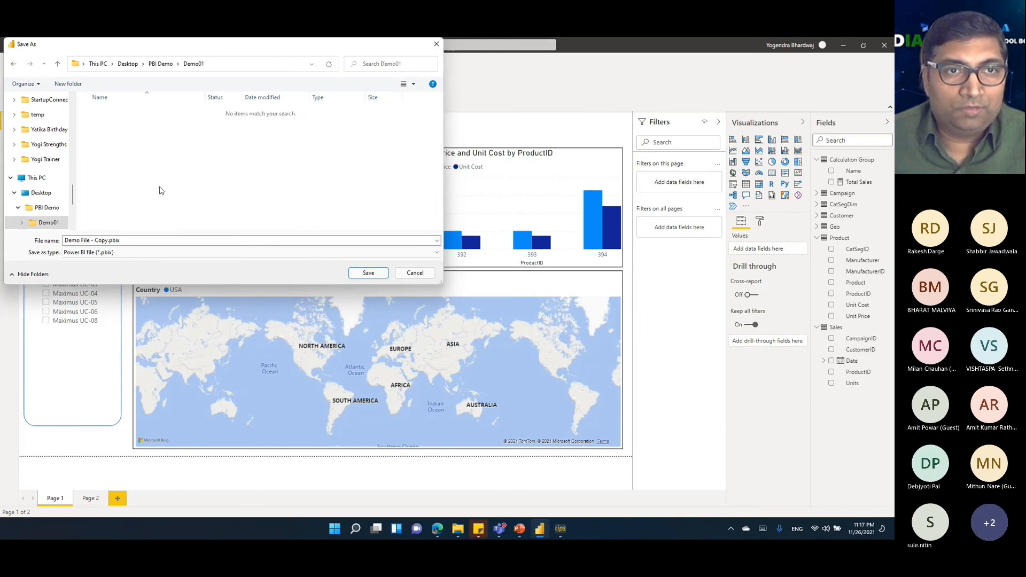
click(414, 272)
Save the report and place a copy of Demo File.pbix from PBI Demo in the Demo01 folder.
click(15, 63)
click(22, 107)
click(15, 63)
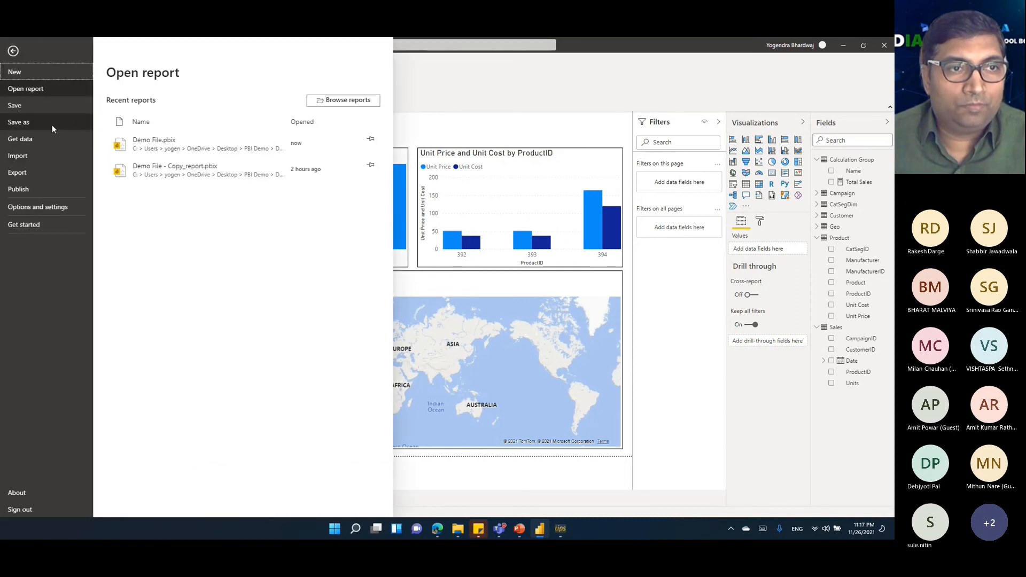
click(53, 125)
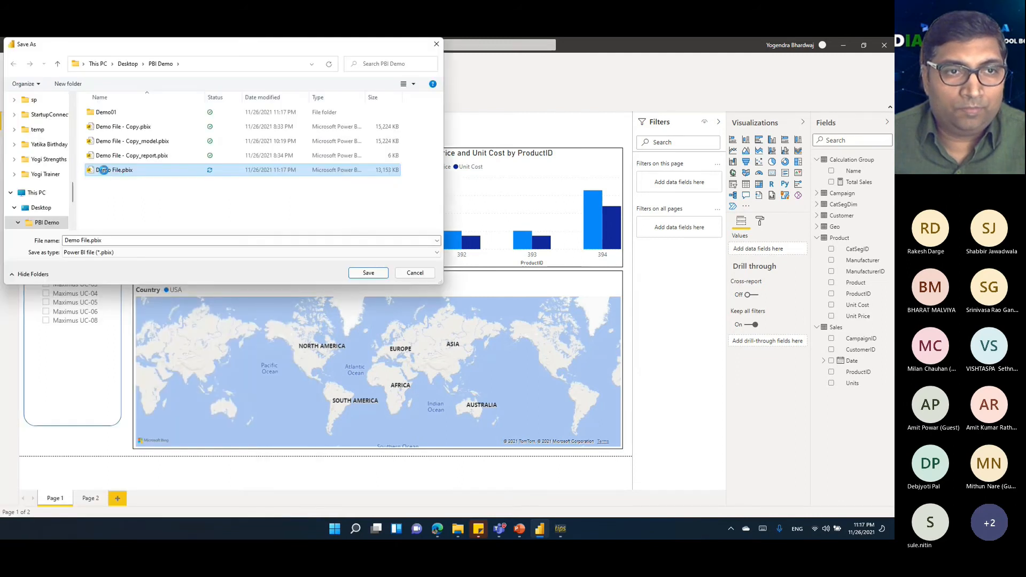
right_click(105, 172)
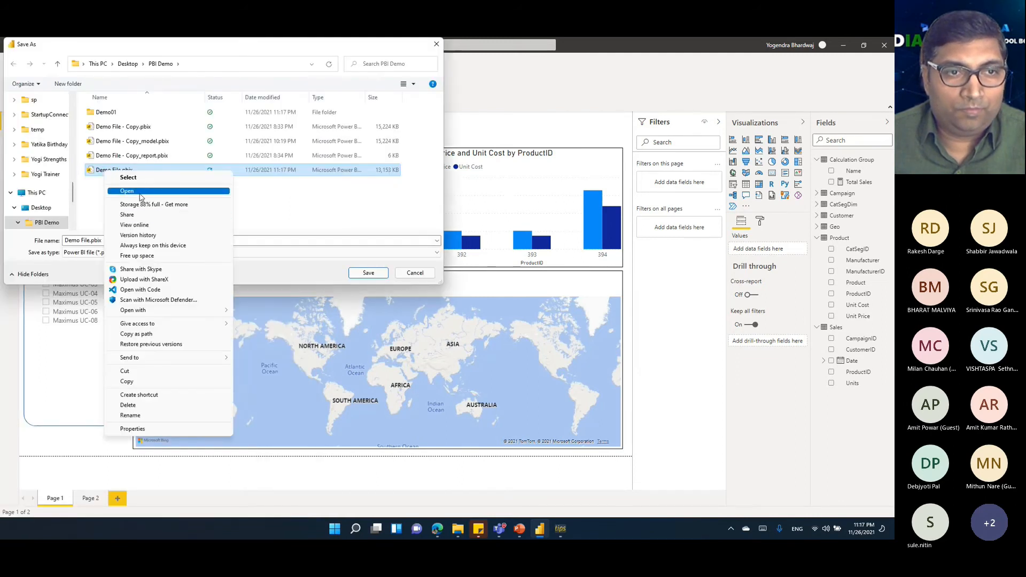
click(160, 371)
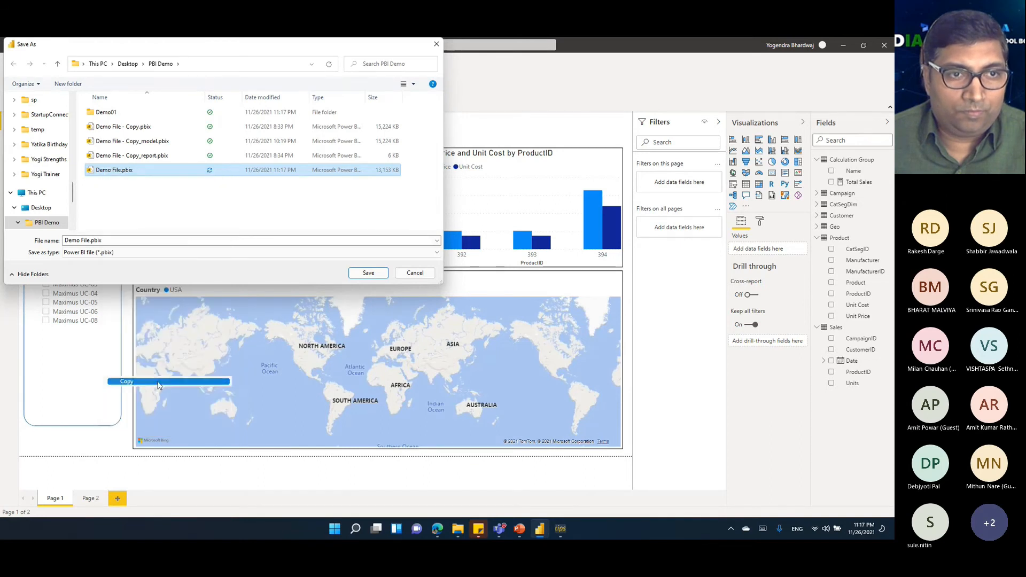
click(106, 113)
double_click(105, 114)
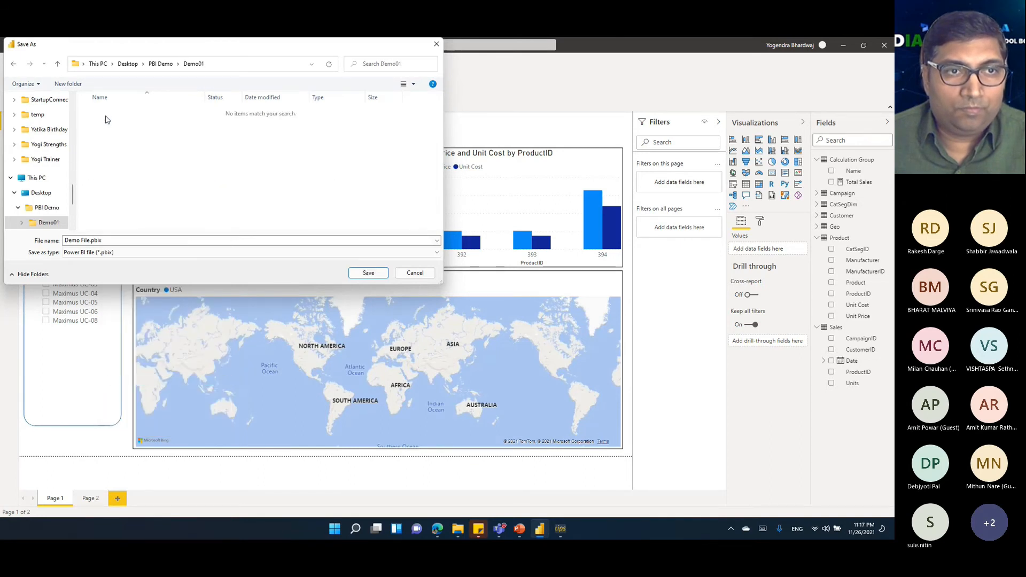
right_click(124, 137)
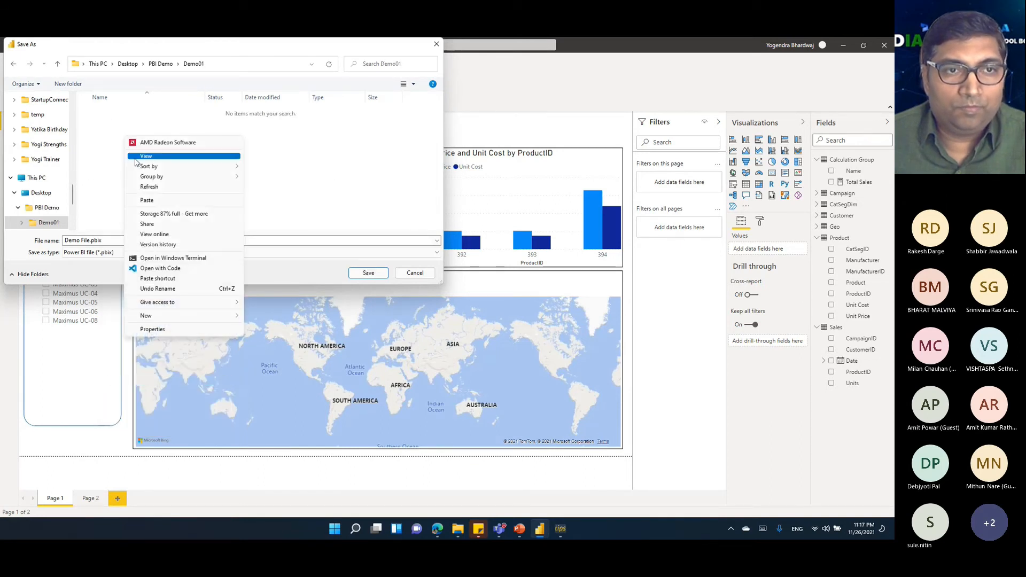
click(155, 200)
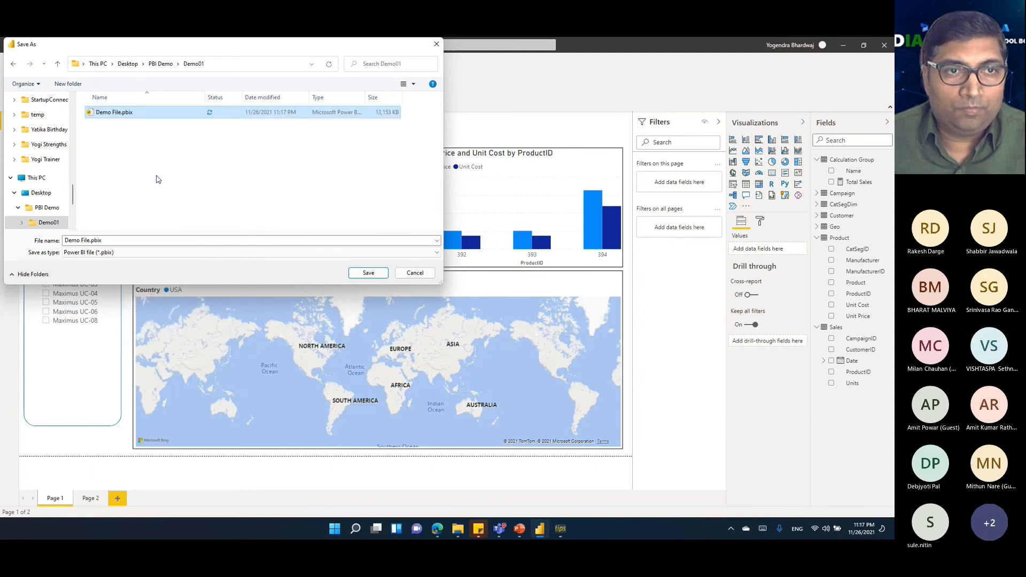
Rename the copied file in Demo01 as Demo File01.pbix and leave the Save As dialog without saving.
key(F2)
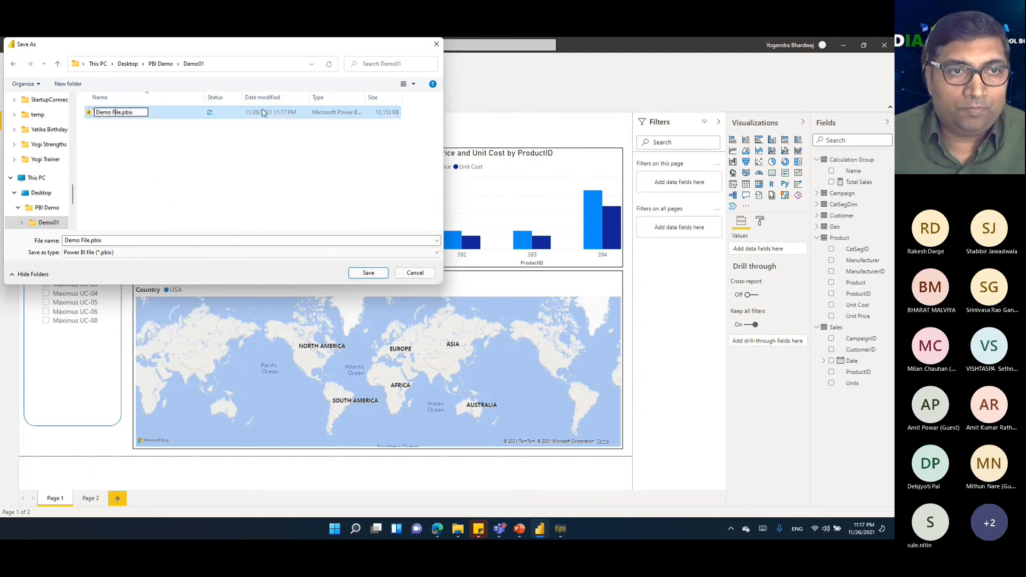
text(01)
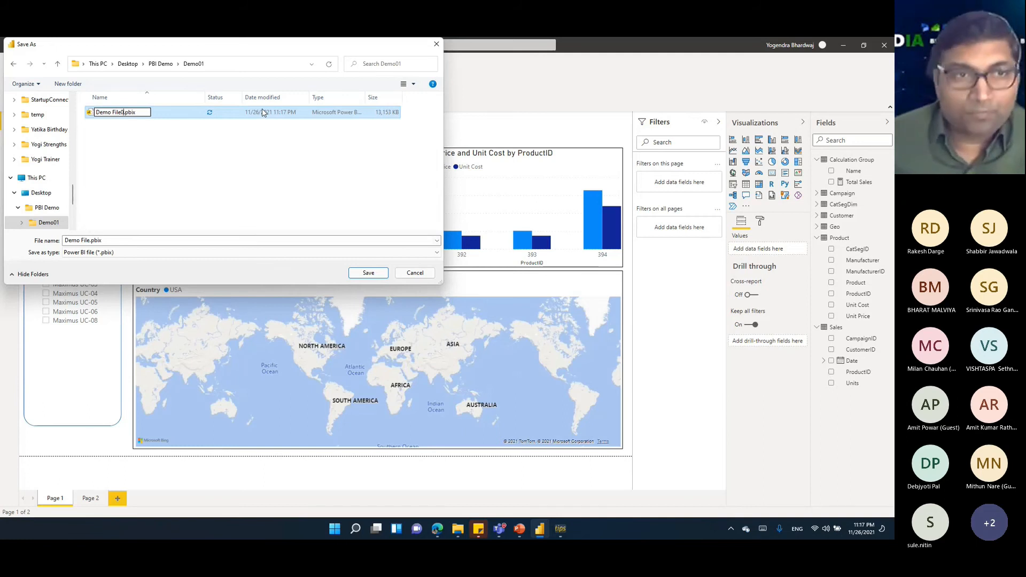
key(Return)
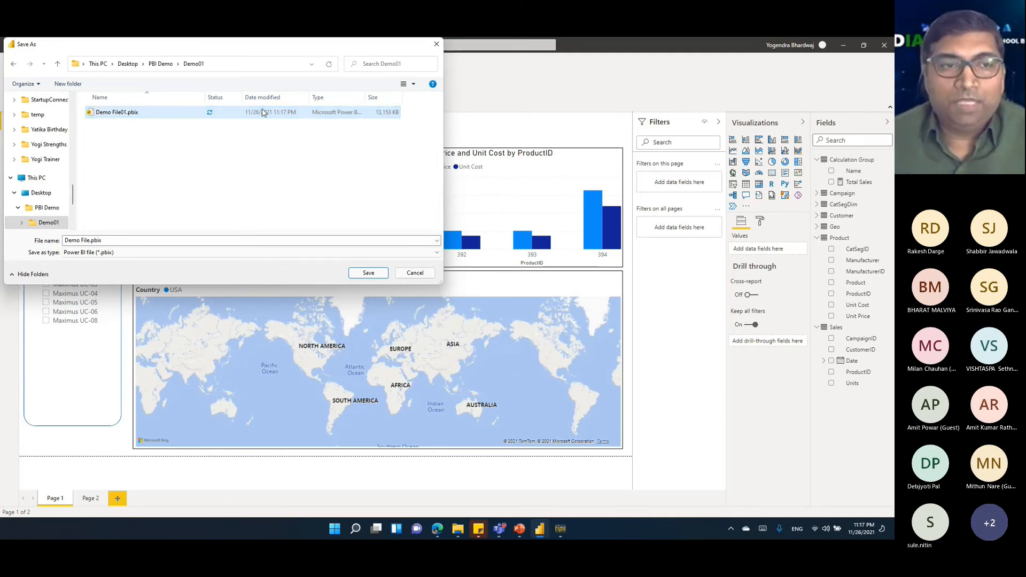
click(415, 272)
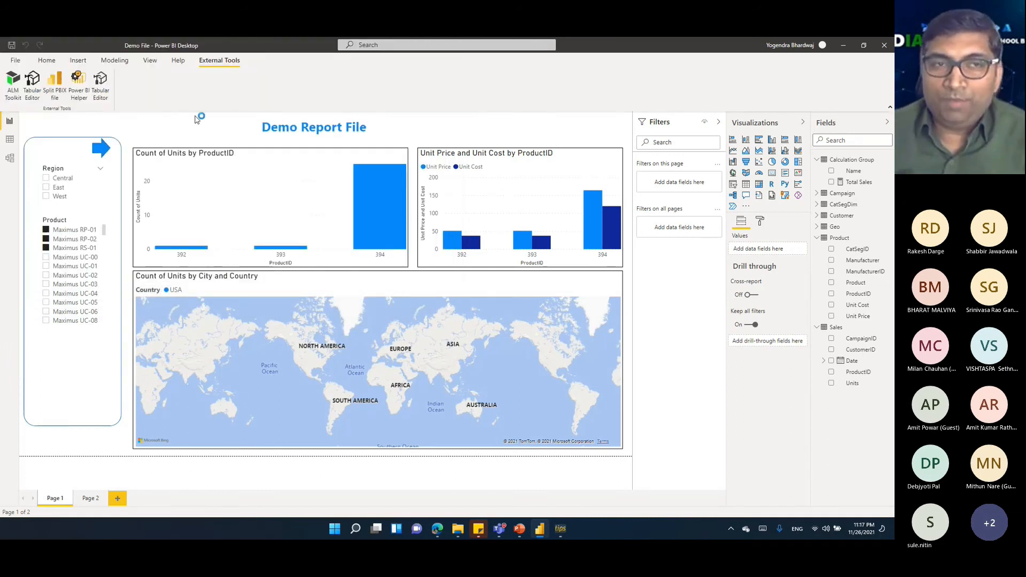
Run the Split PBIX file external tool on Demo File01.pbix in the Demo01 folder.
click(55, 100)
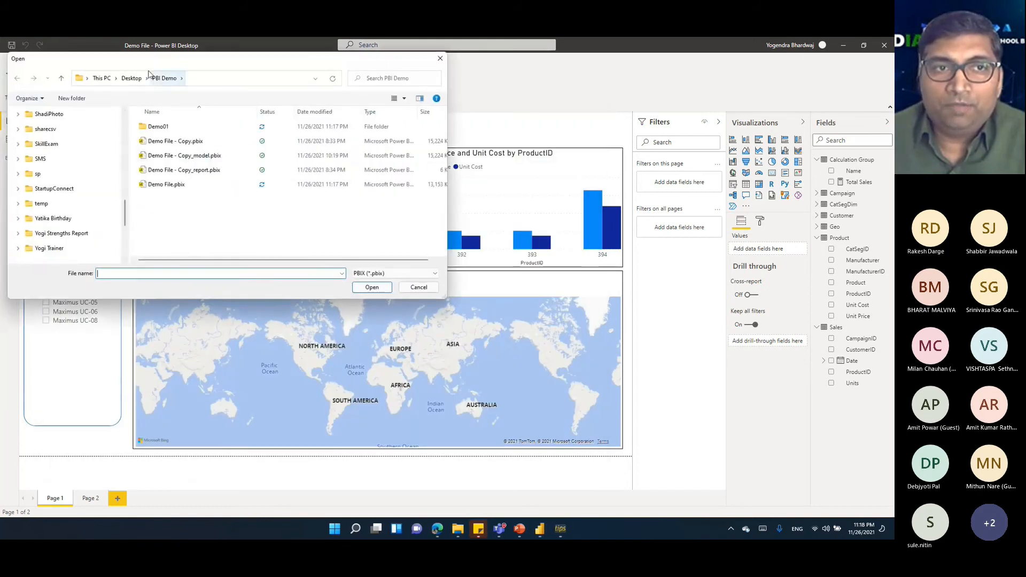
drag(140, 48, 212, 104)
double_click(212, 104)
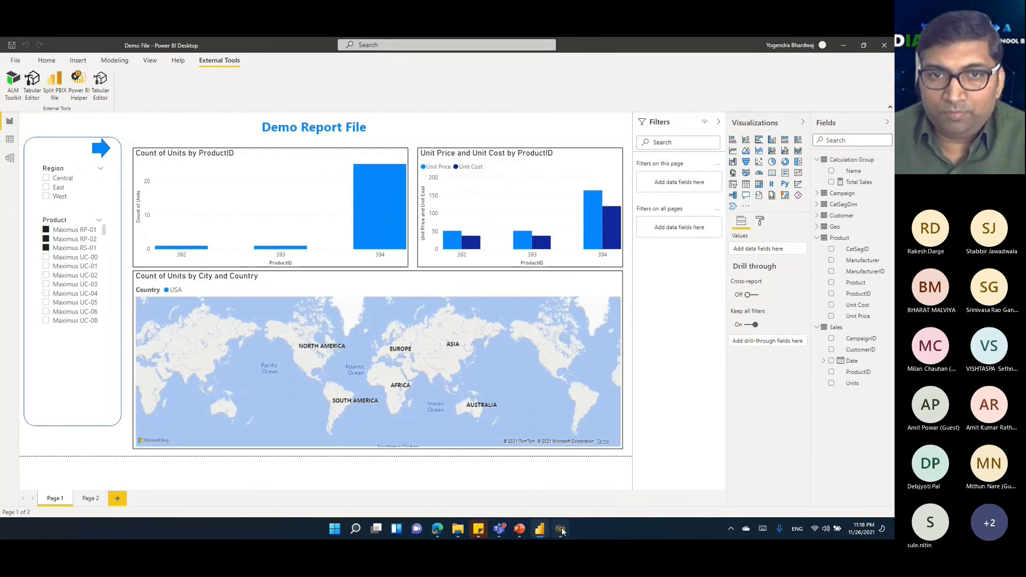
click(561, 529)
click(561, 529)
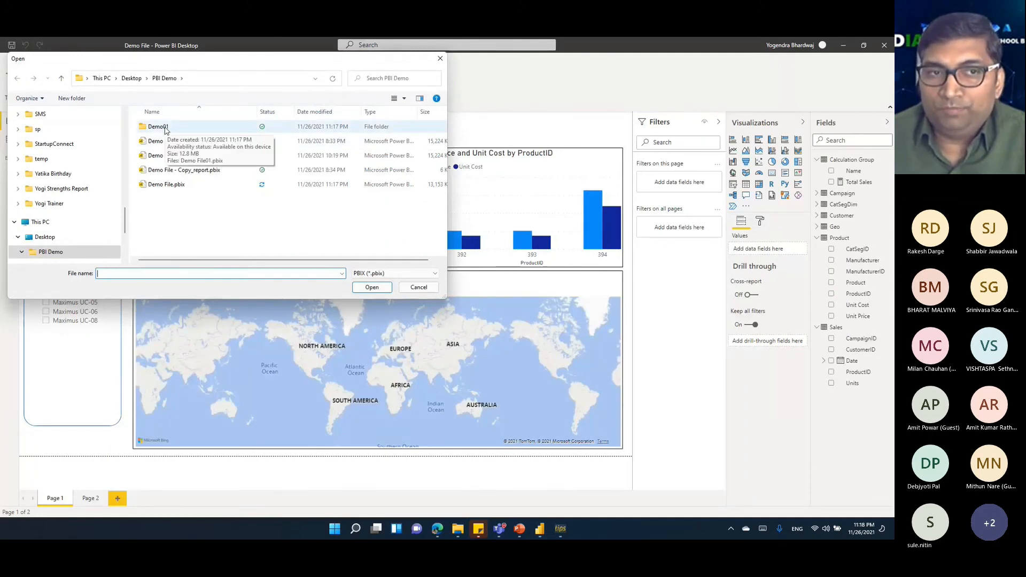
double_click(165, 130)
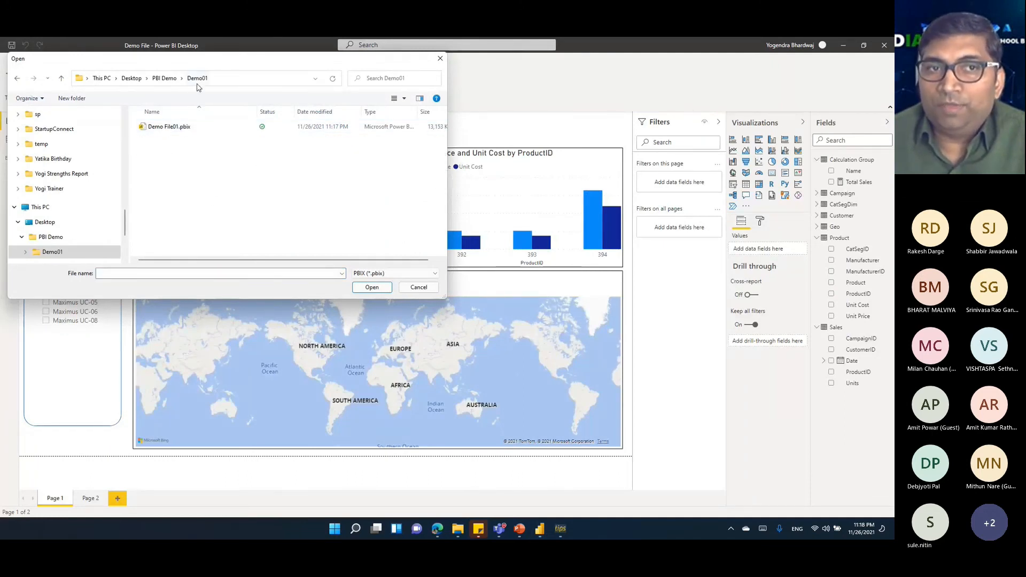
click(160, 130)
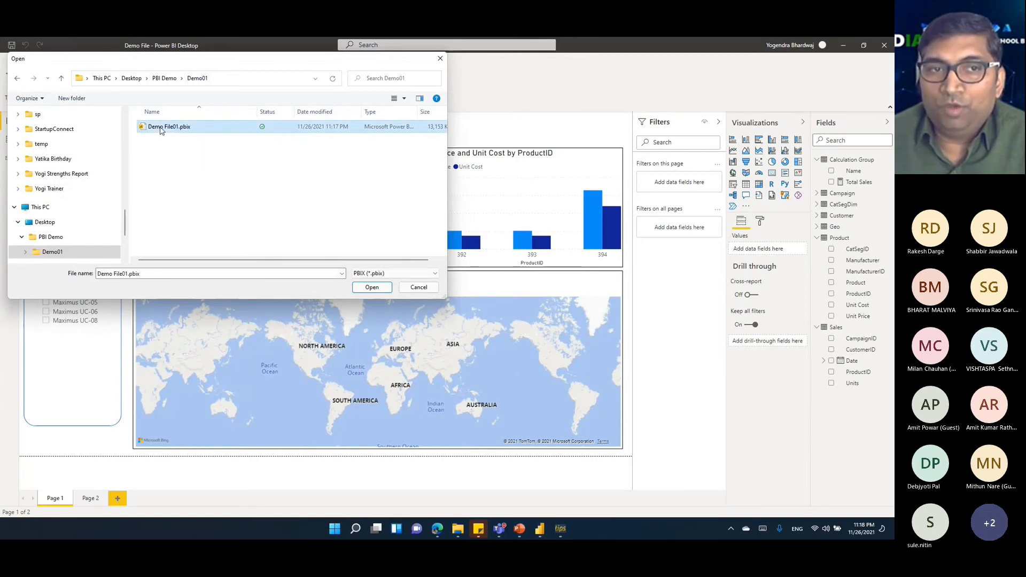
click(374, 292)
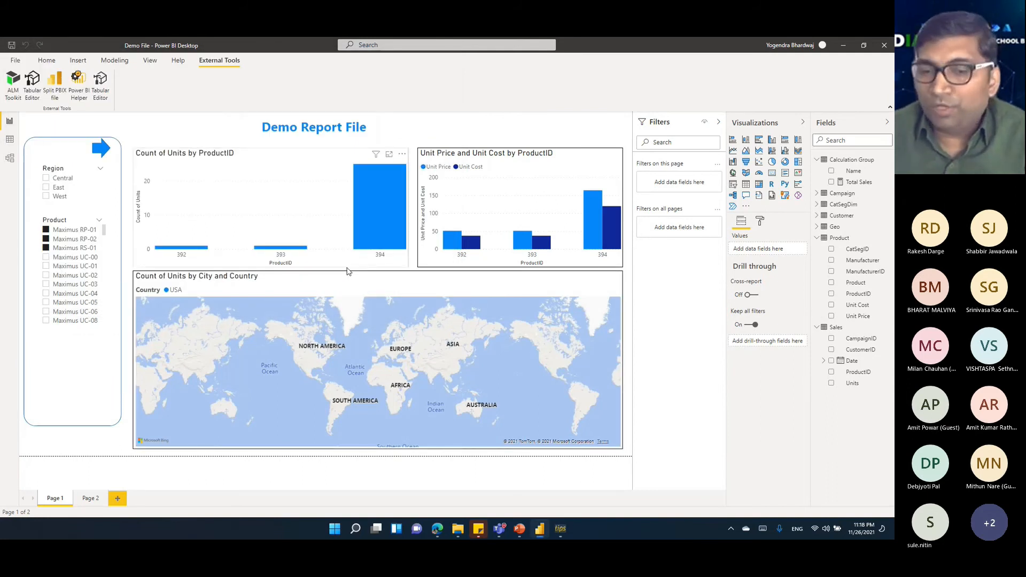
Switch to File Explorer and examine the split model and report files in the Demo01 folder.
click(464, 531)
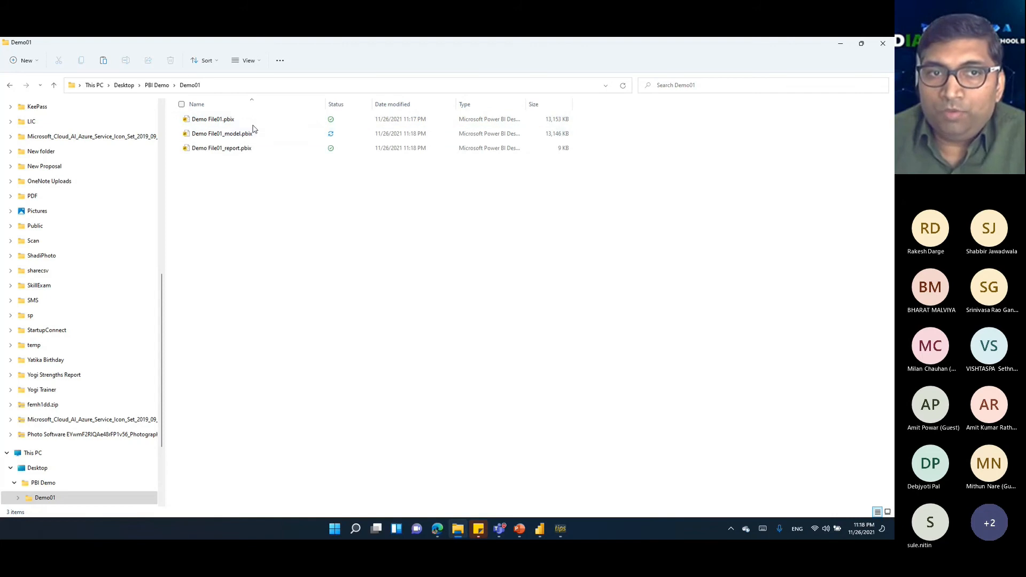
click(220, 153)
click(226, 139)
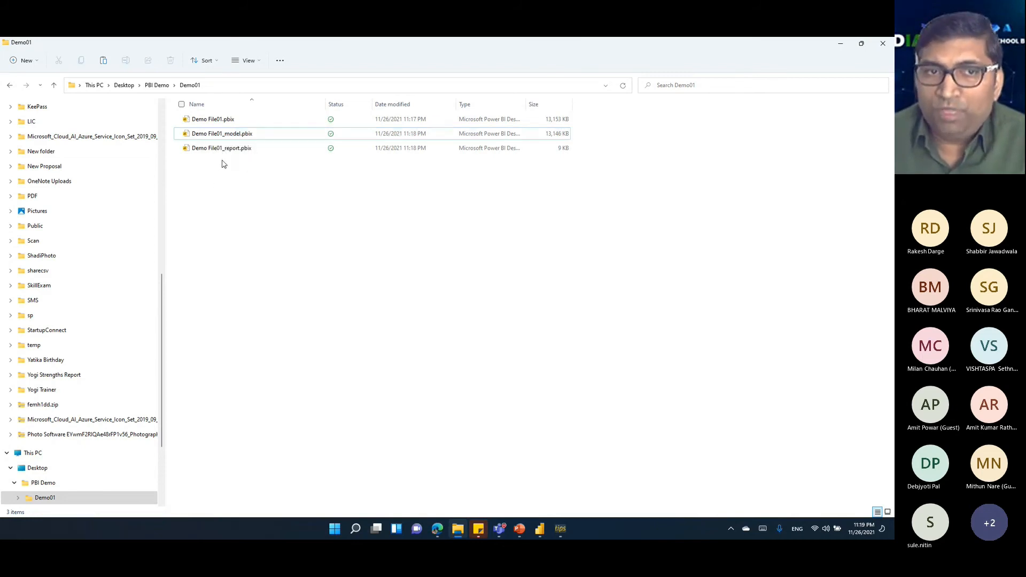
click(220, 153)
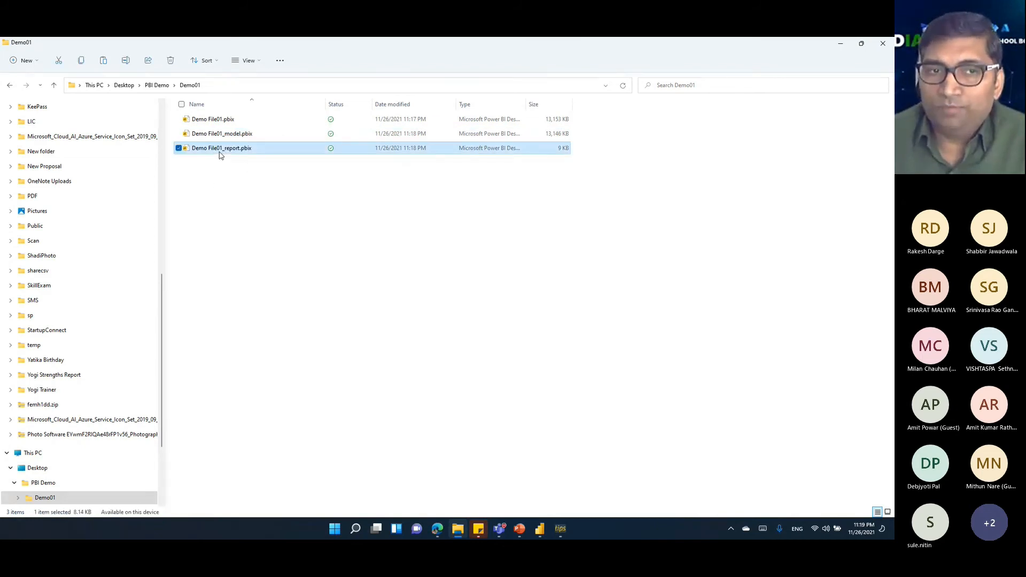
Close the original Demo File report with its changes saved and open Demo File01_report.pbix from the Demo01 folder.
click(540, 529)
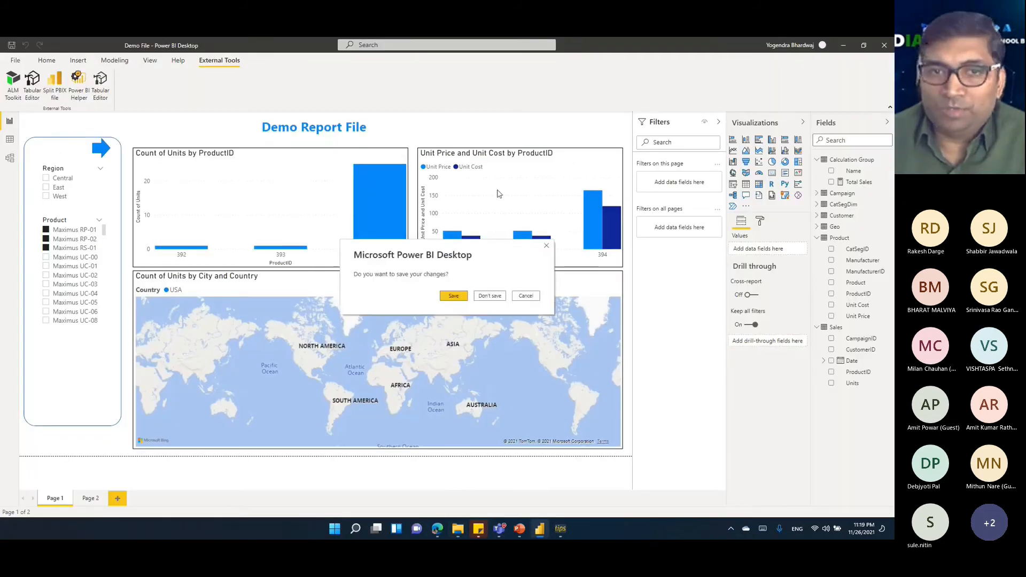
click(452, 296)
click(218, 169)
double_click(206, 149)
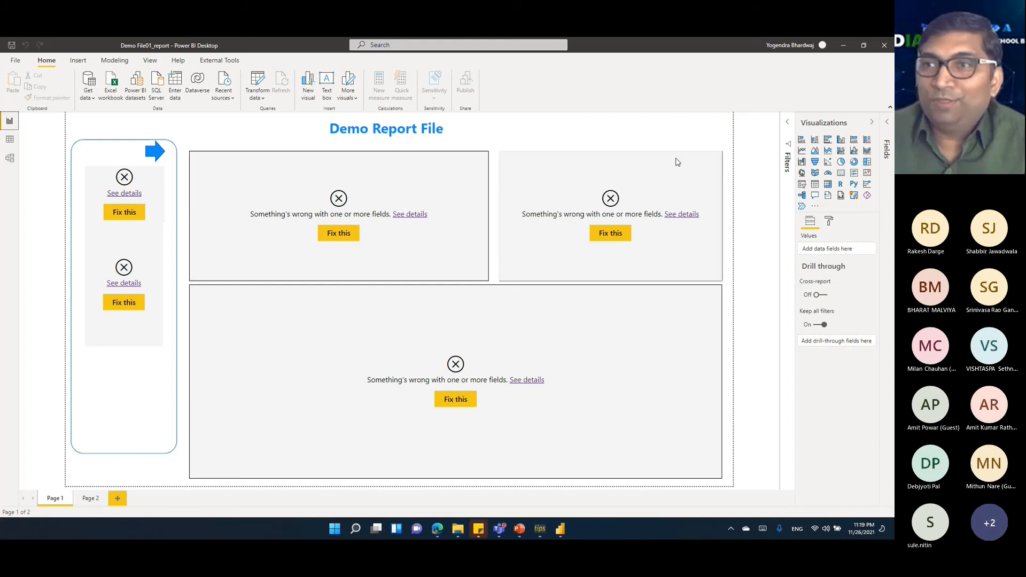
Return to the Demo01 folder in File Explorer and open Demo File01_model.pbix.
click(844, 46)
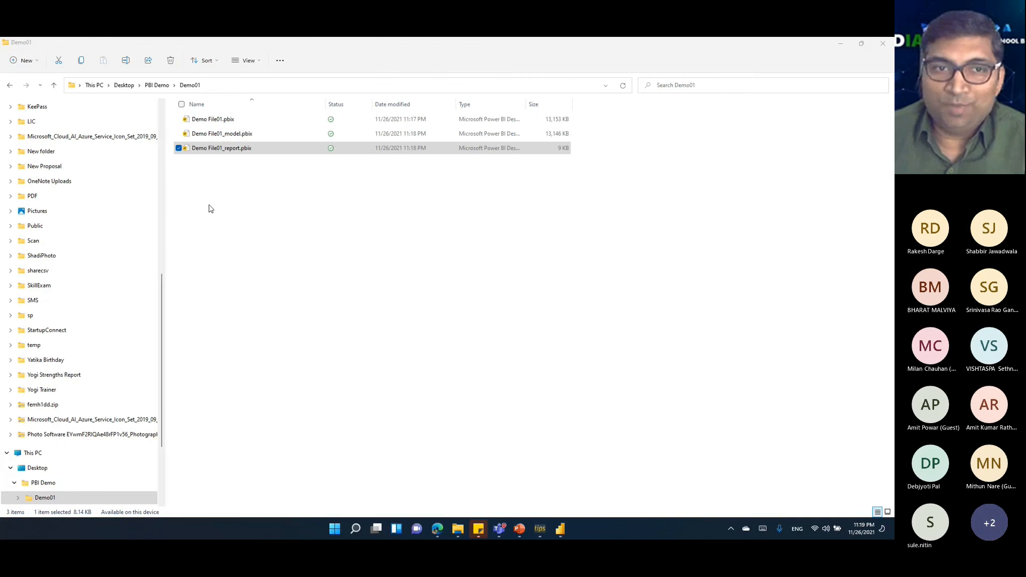
click(222, 184)
double_click(219, 140)
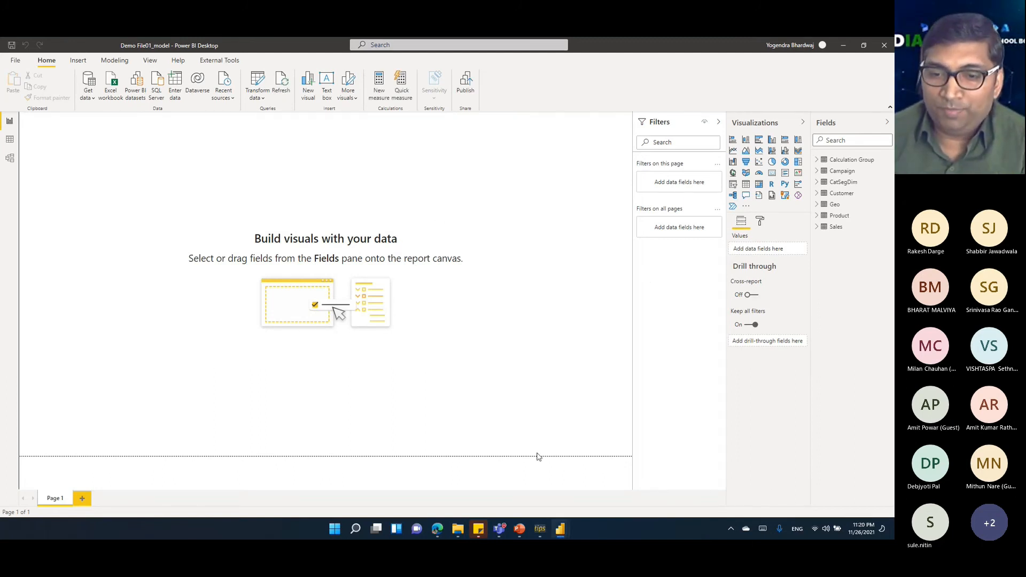
Switch to the Demo File01_report window and check its queries in the Power Query Editor.
mouse_move(569, 530)
click(506, 481)
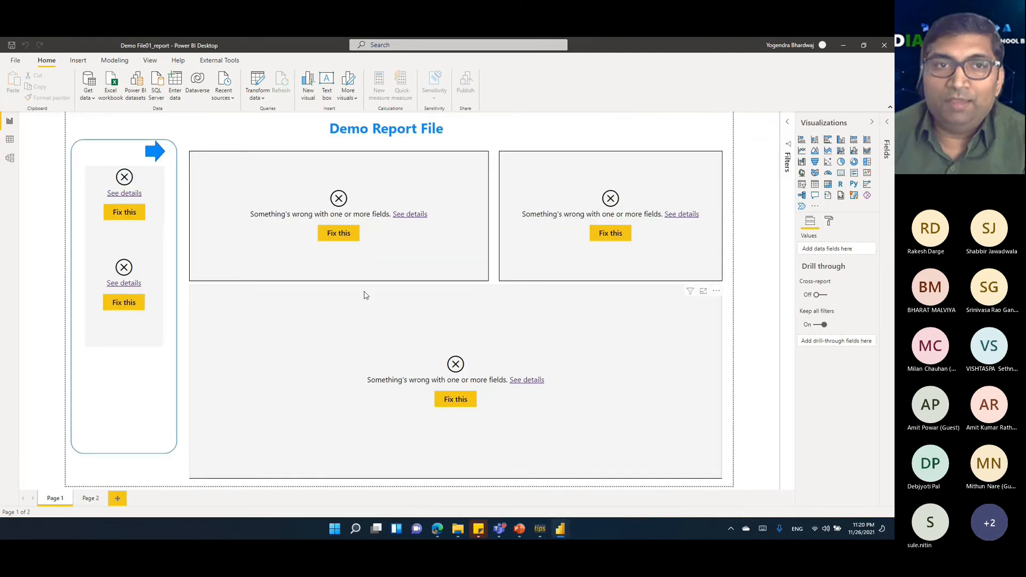
click(275, 108)
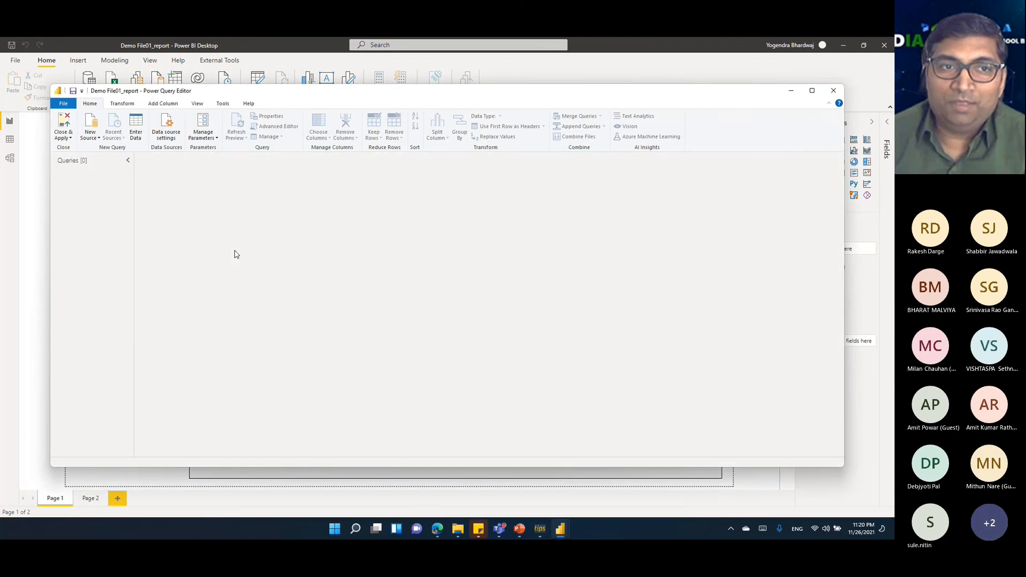
click(834, 92)
Switch to the Demo File01_model window and publish the model to the Dev 01 workspace.
click(844, 45)
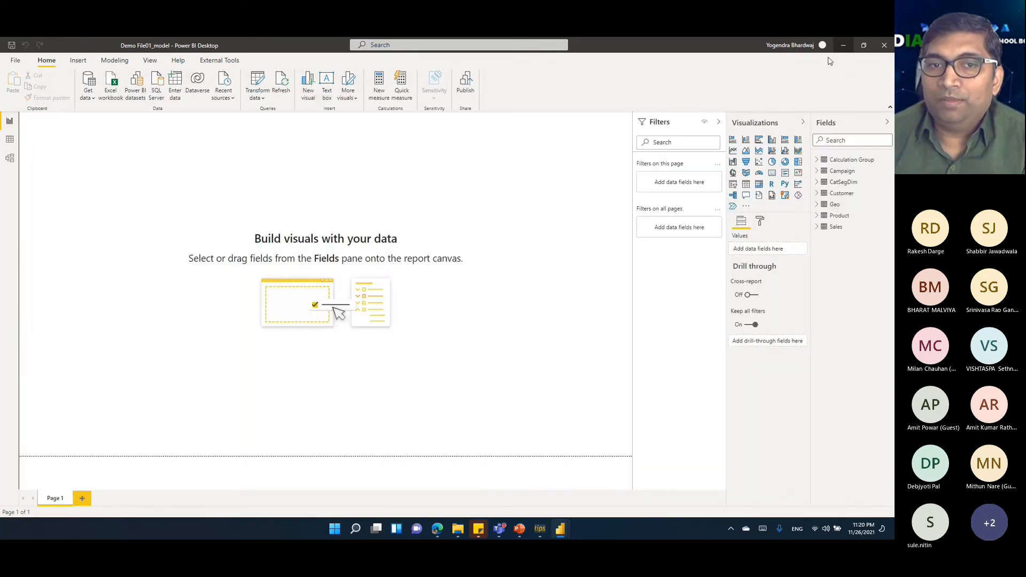
click(465, 88)
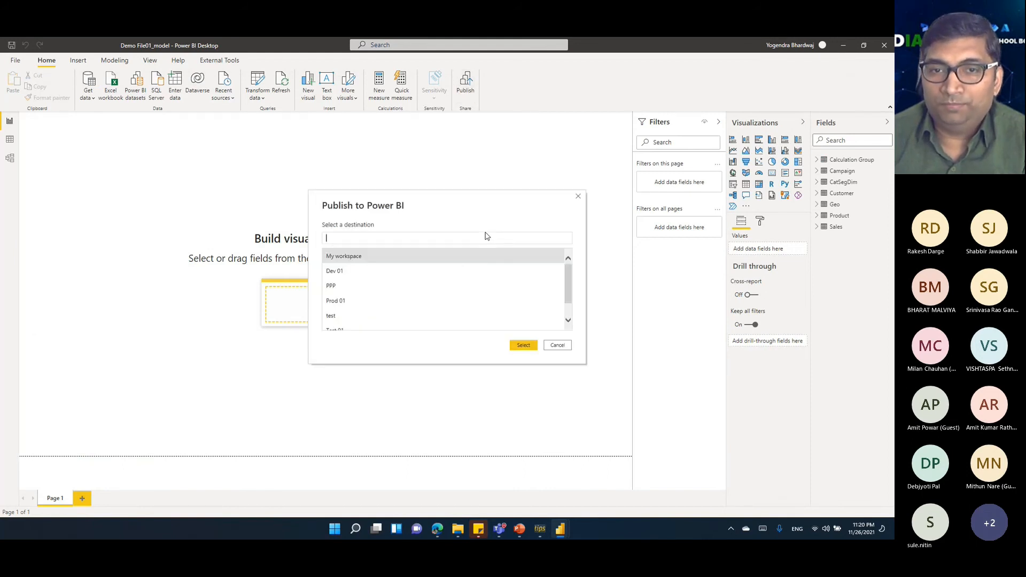
click(373, 271)
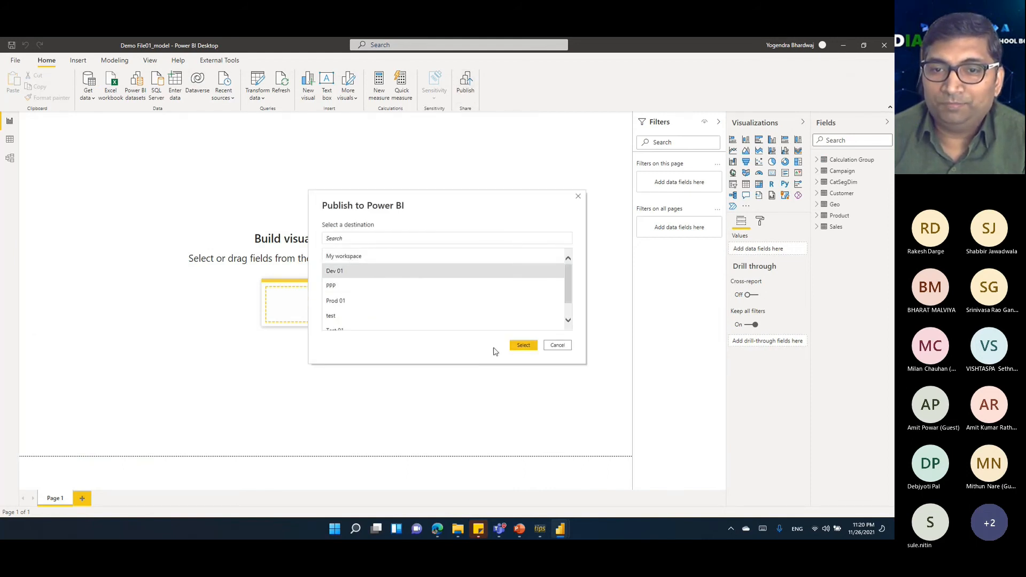
click(523, 345)
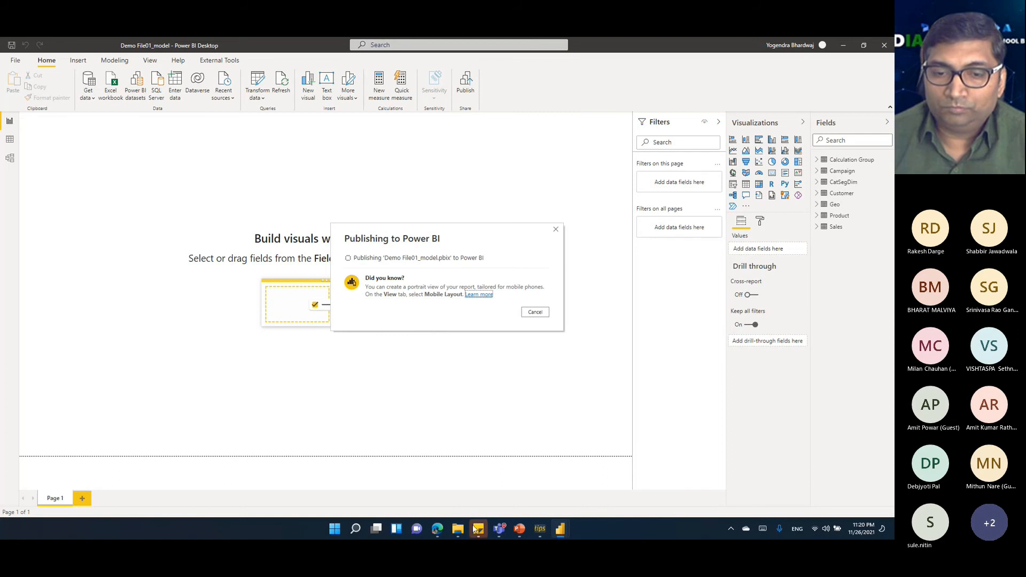
Switch to the browser, clear the Demo File dataset selection and check the Dev 01 content in the DP 002 pipeline.
click(438, 535)
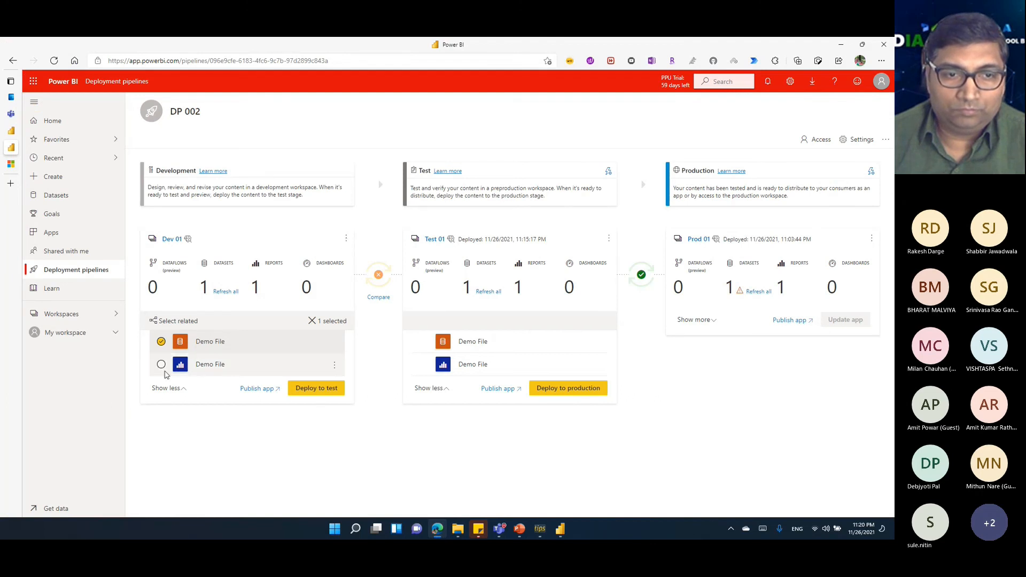
click(161, 342)
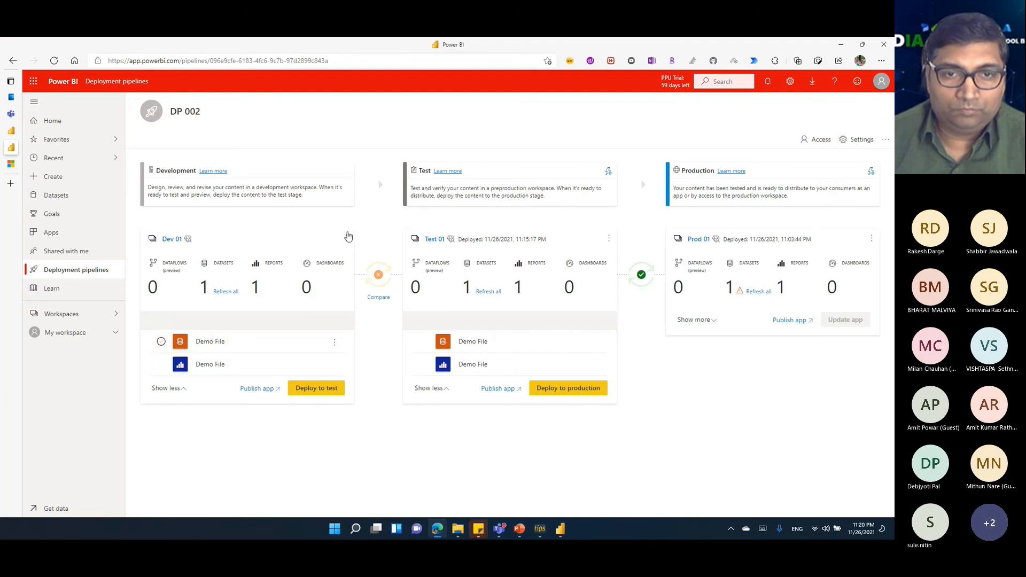
click(347, 237)
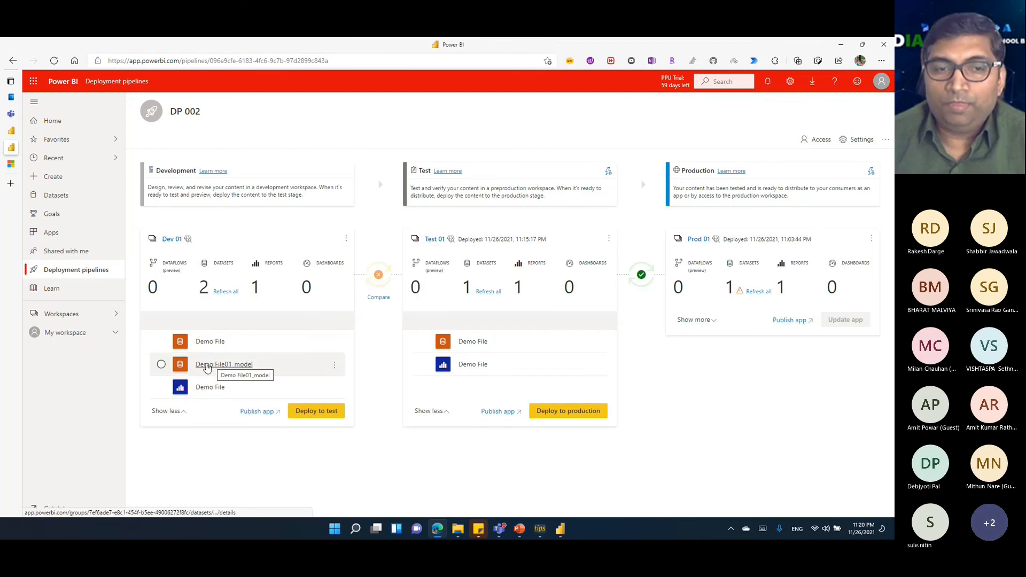
Return to Demo File01_model in Power BI Desktop, dismiss the publishing message and close the file.
mouse_move(559, 527)
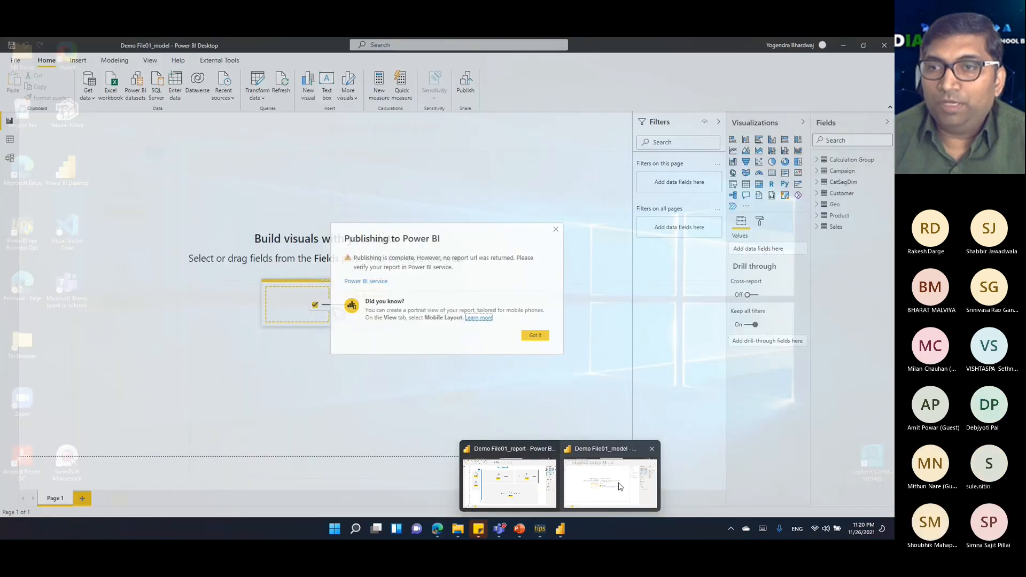
click(620, 487)
click(535, 335)
click(884, 46)
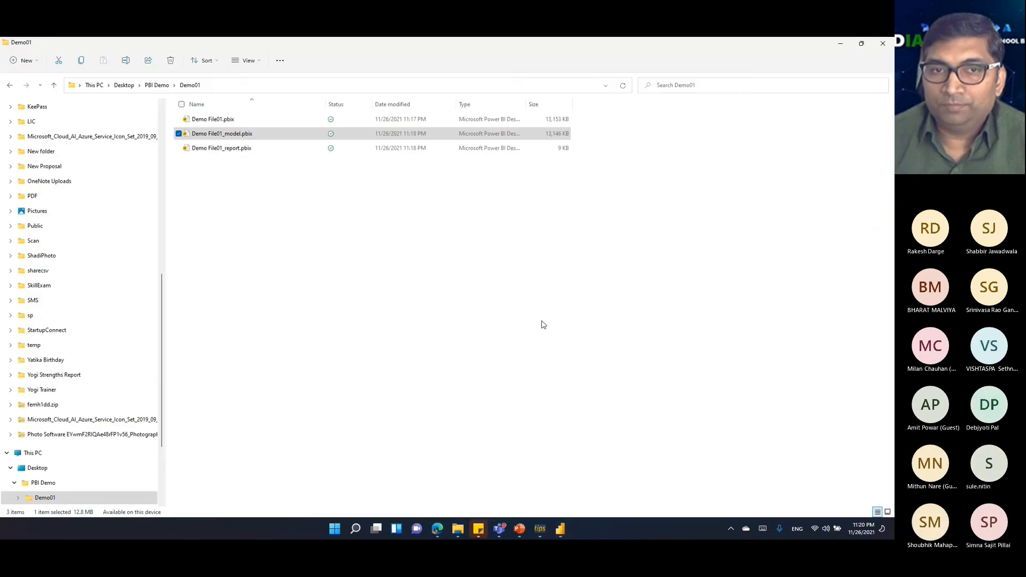
Switch to Demo File01_report and connect it to the Demo File01_model dataset in the Dev 01 workspace.
click(838, 43)
mouse_move(560, 528)
click(546, 491)
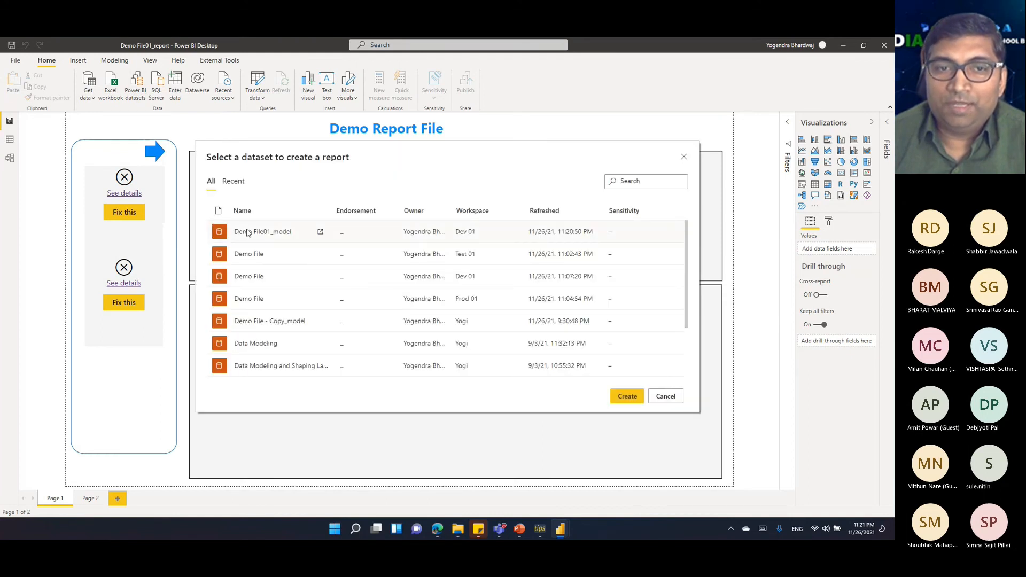
click(624, 399)
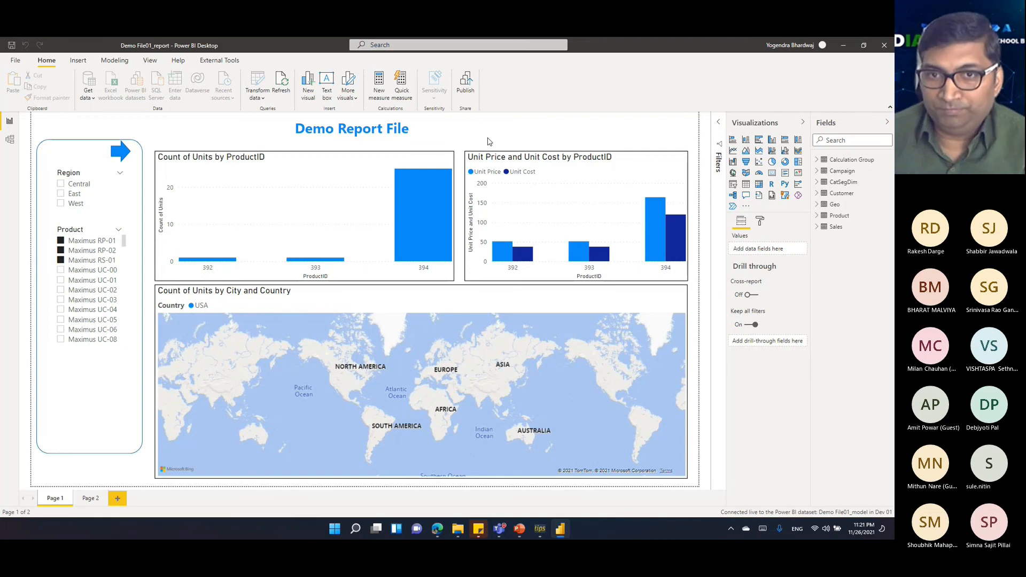
Save Demo File01_report and publish it to the Dev 01 workspace.
click(468, 90)
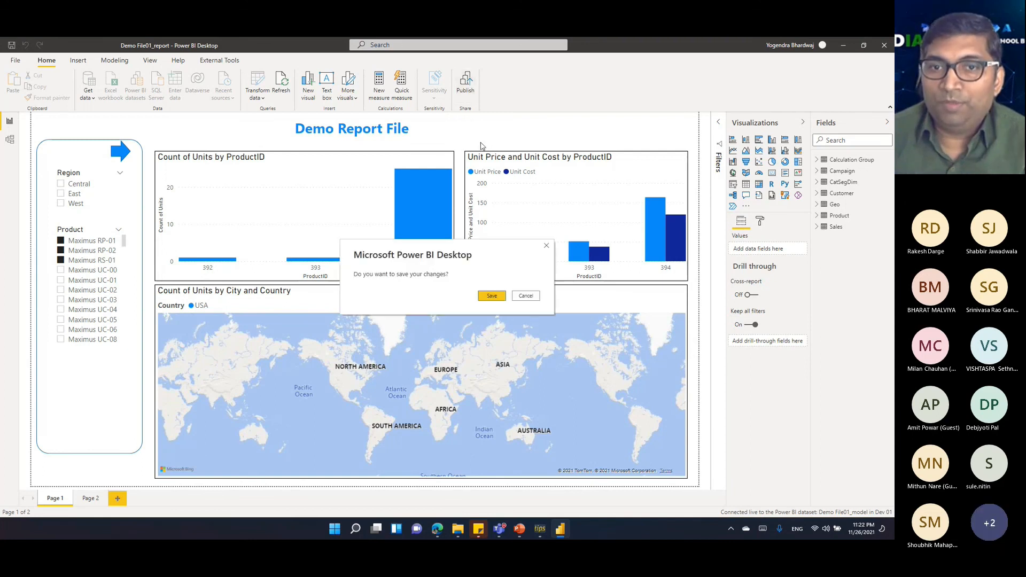
click(490, 296)
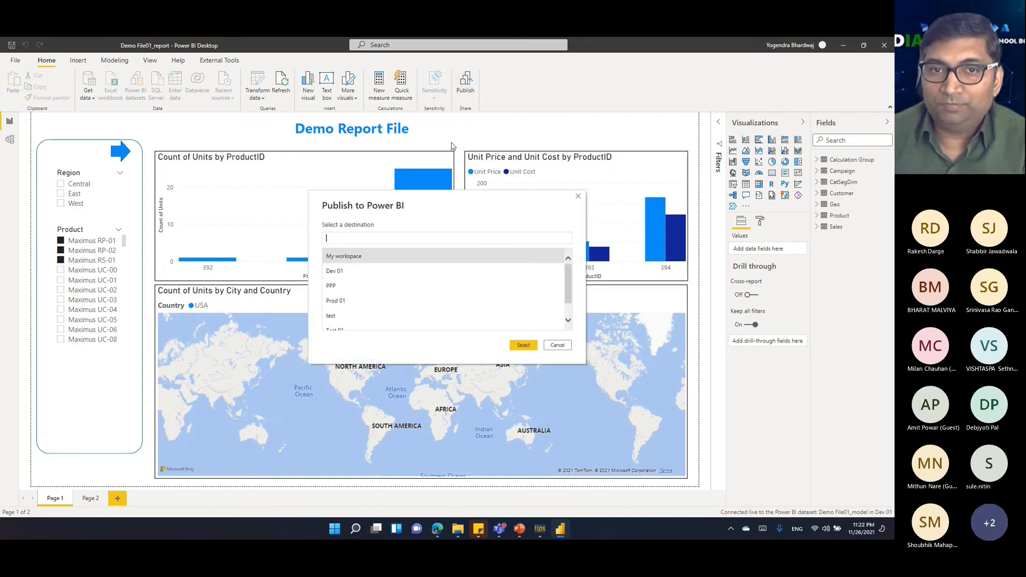
click(365, 276)
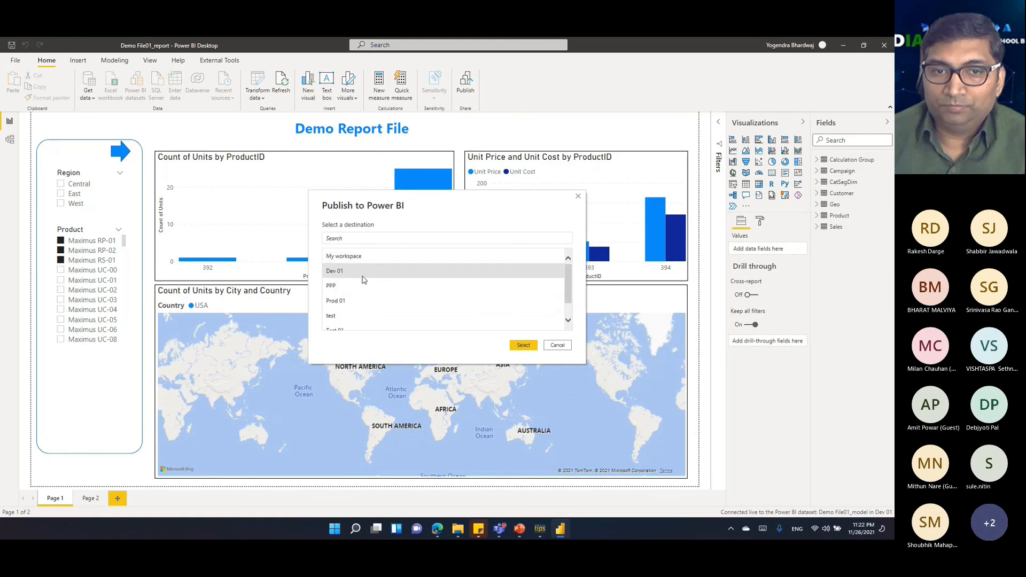
click(521, 346)
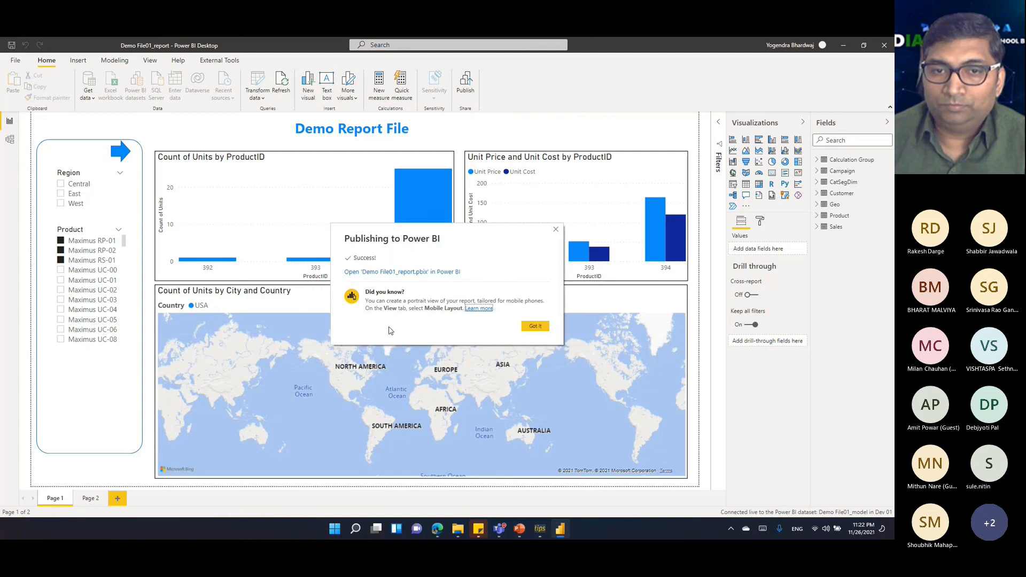
click(535, 329)
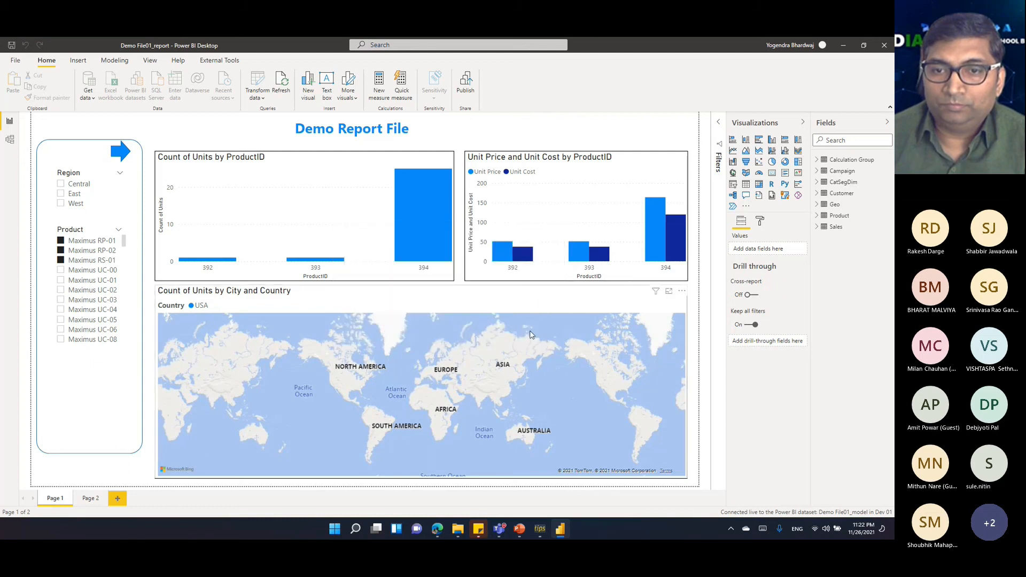
Switch to the DP 002 pipeline in the browser and deploy Demo File01_model and Demo File01_report from Development to Test.
click(438, 529)
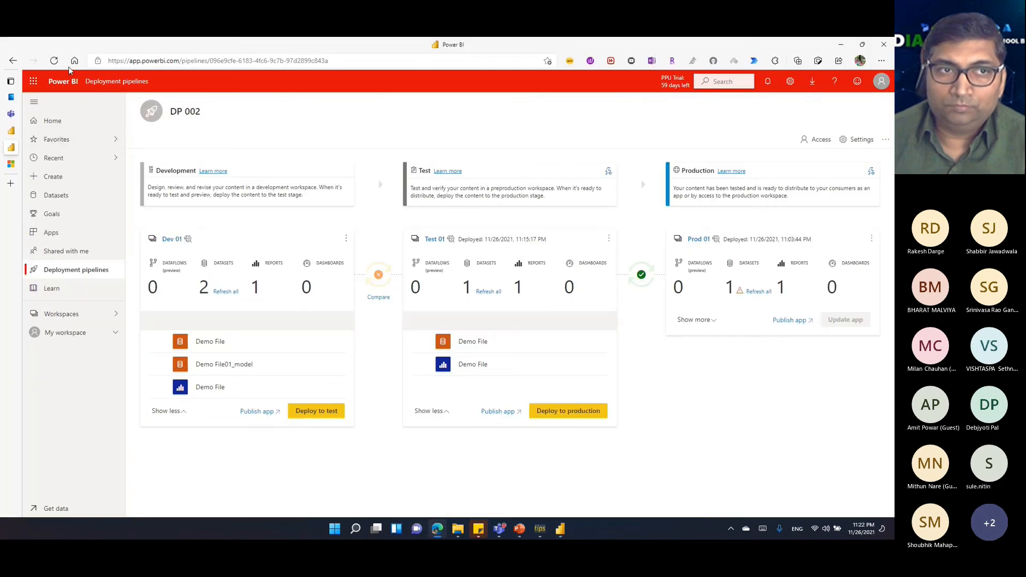
click(161, 364)
click(161, 411)
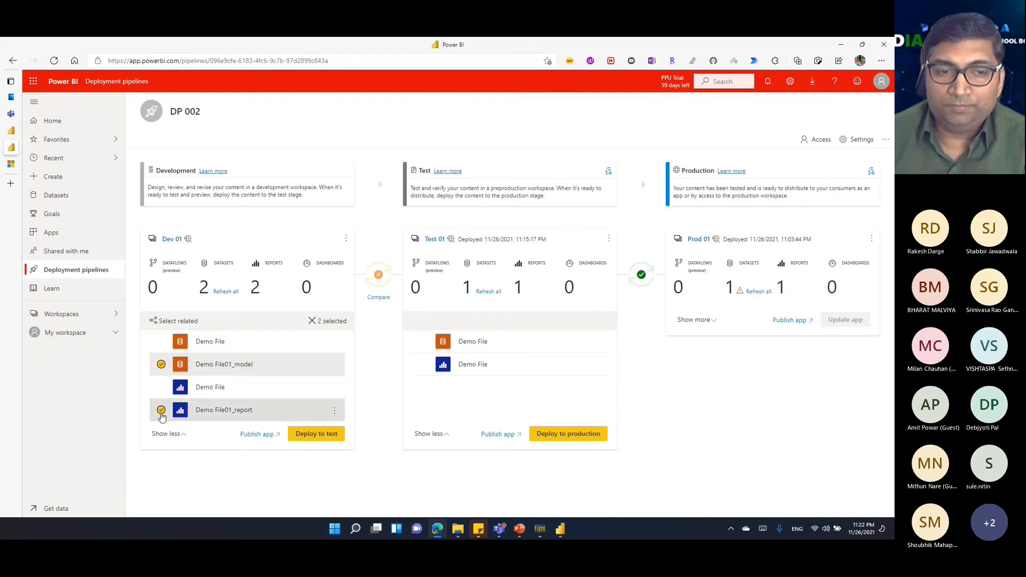
click(316, 434)
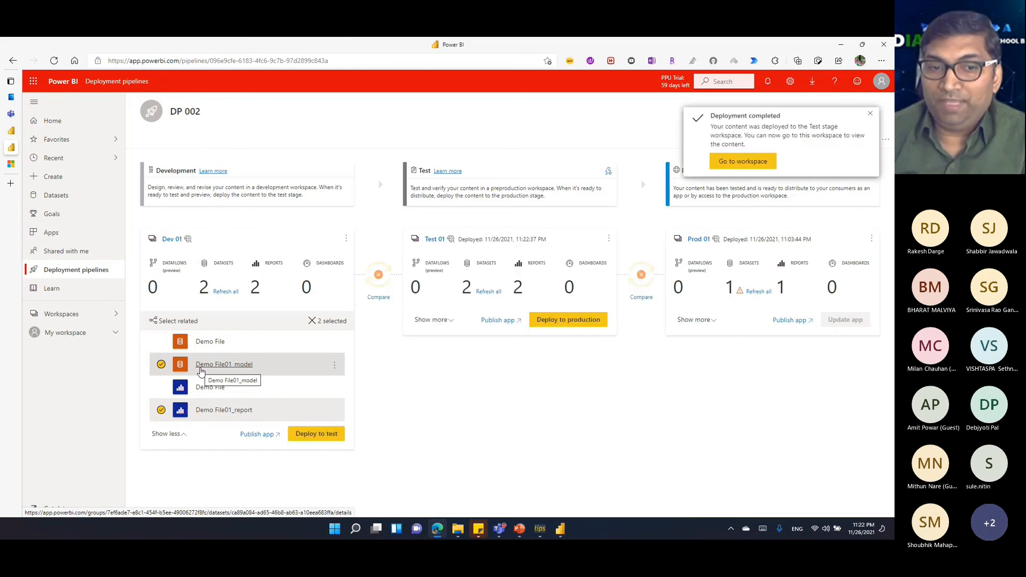
Deselect Demo File01_model in the Development stage and compare the Test and Production stages.
click(161, 364)
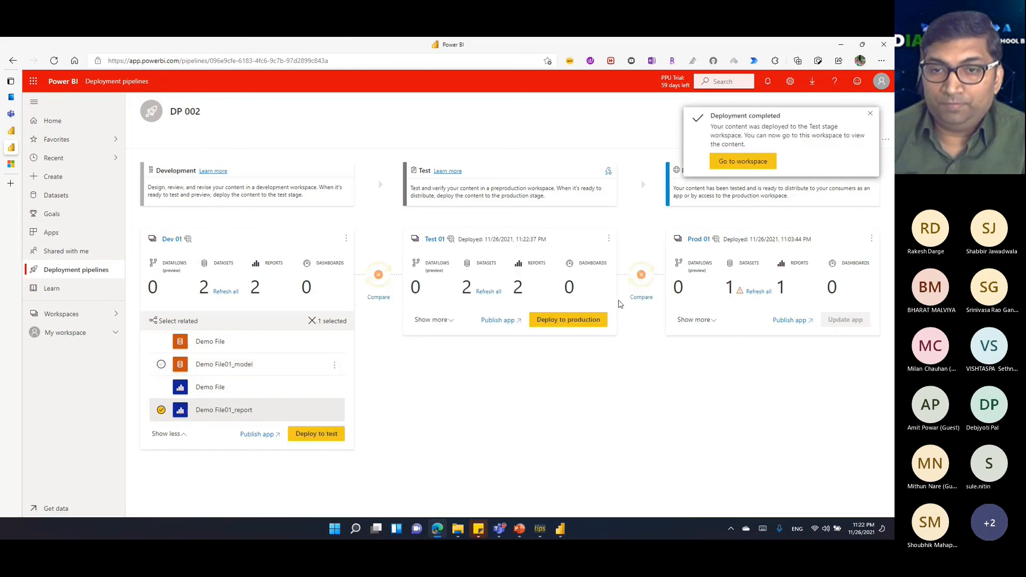
click(651, 298)
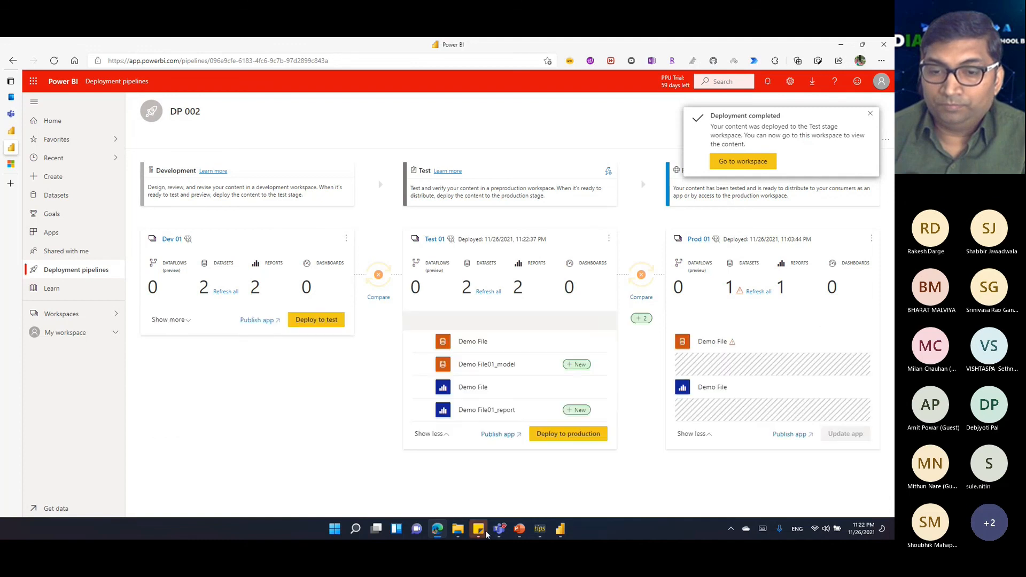
Switch to the PowerPoint presentation and highlight the first Knowledge Sharing question about managing the Power BI report UI and model.
click(563, 530)
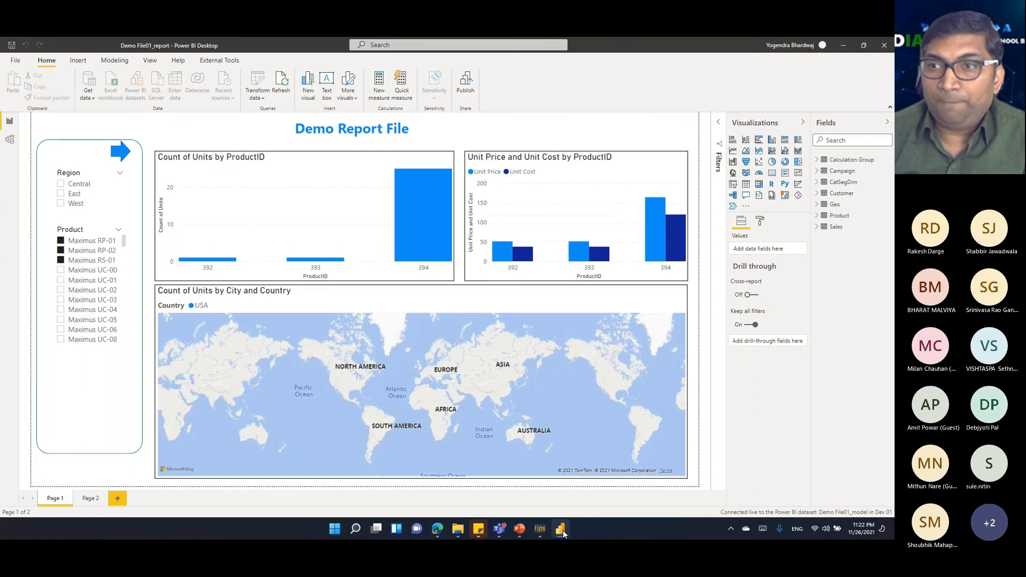
click(520, 529)
mouse_move(280, 214)
mouse_down()
mouse_move(668, 215)
mouse_move(653, 214)
mouse_up()
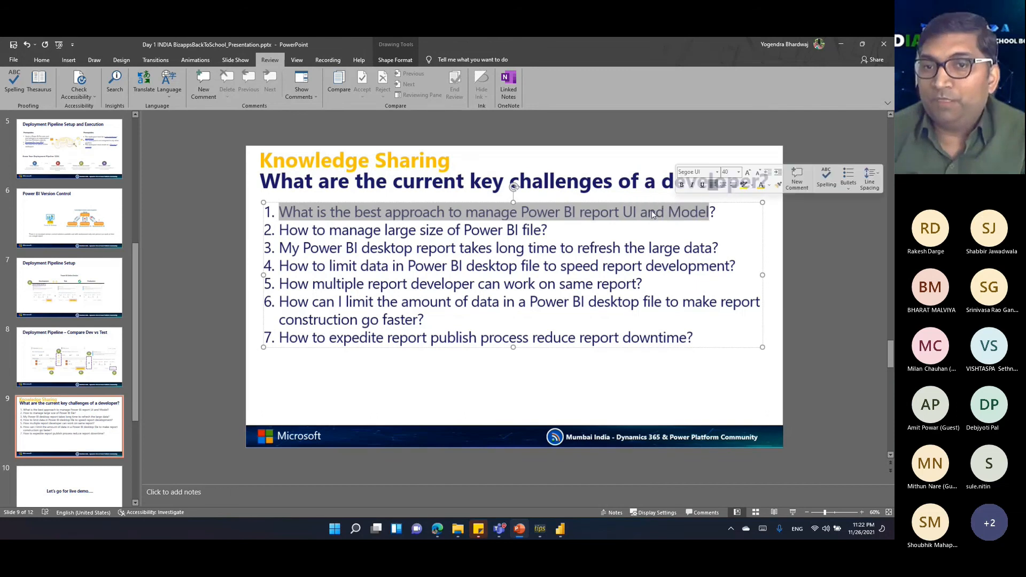